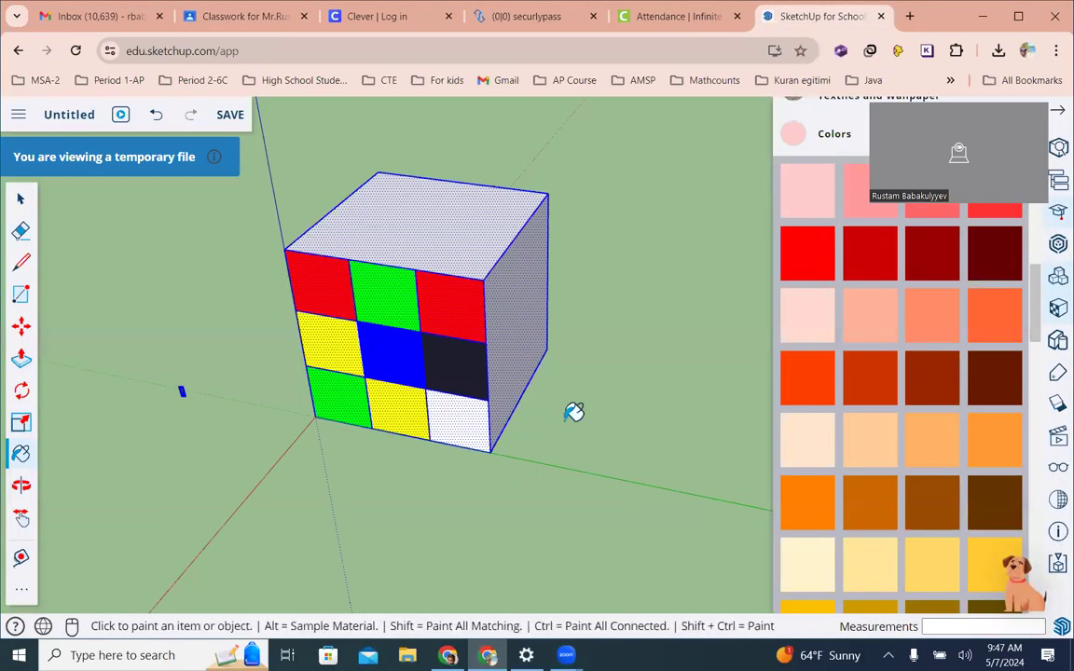
Select the starting Rubik's-style cube and delete it, leaving just the axes.
{"action": "key", "text": "space"}
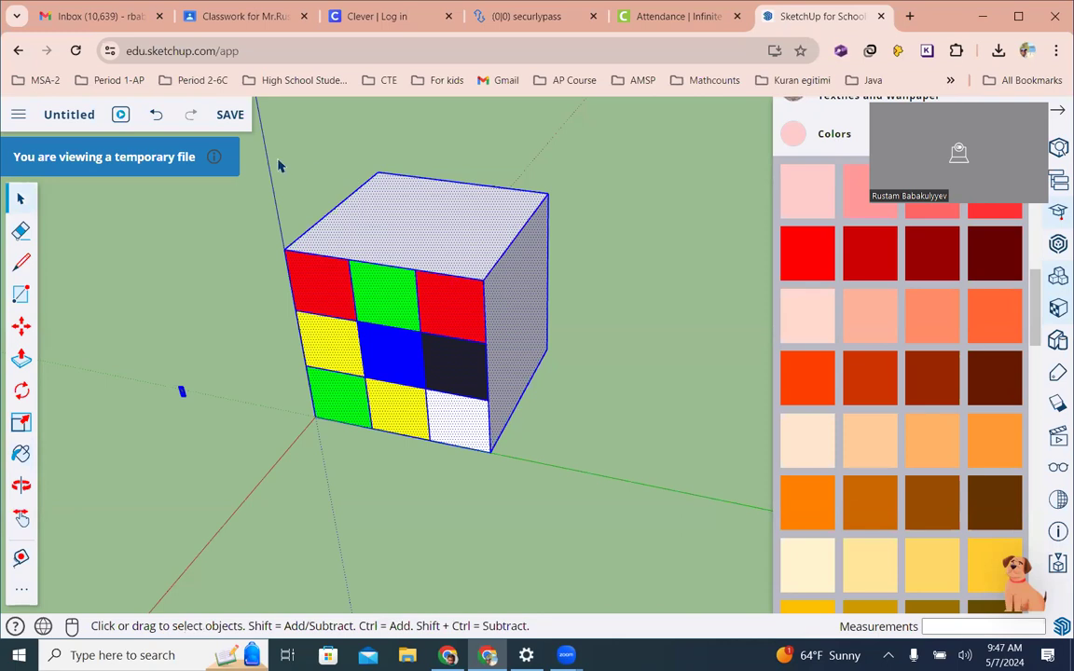
{"action": "key", "text": "Delete"}
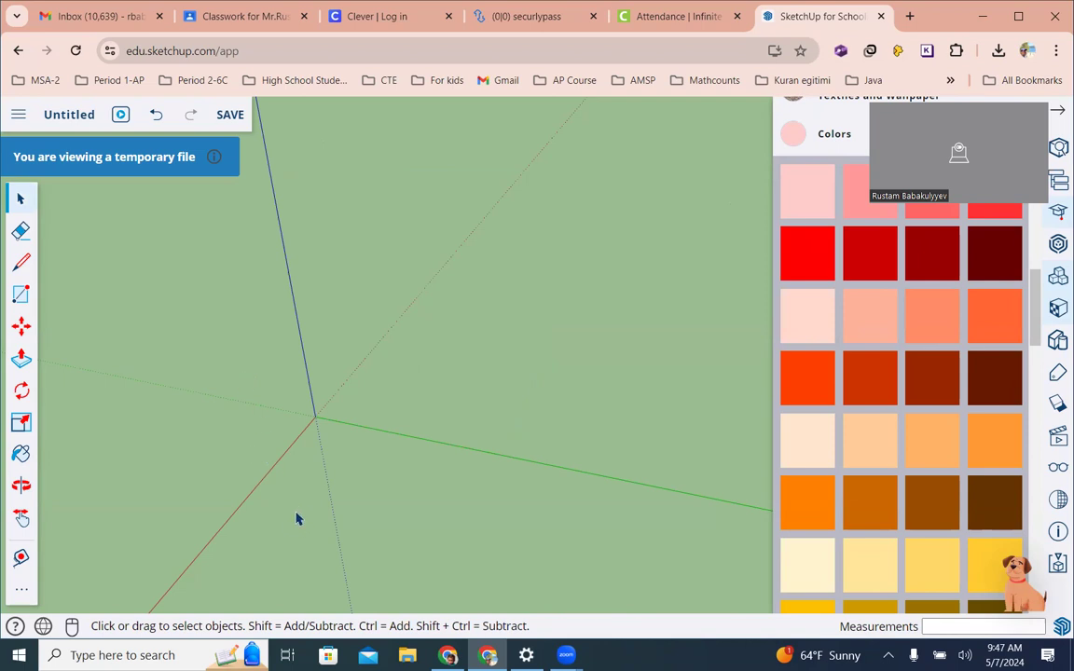
Draw a 90,90 rectangle with its corner at the axes origin.
{"action": "key", "text": "o"}
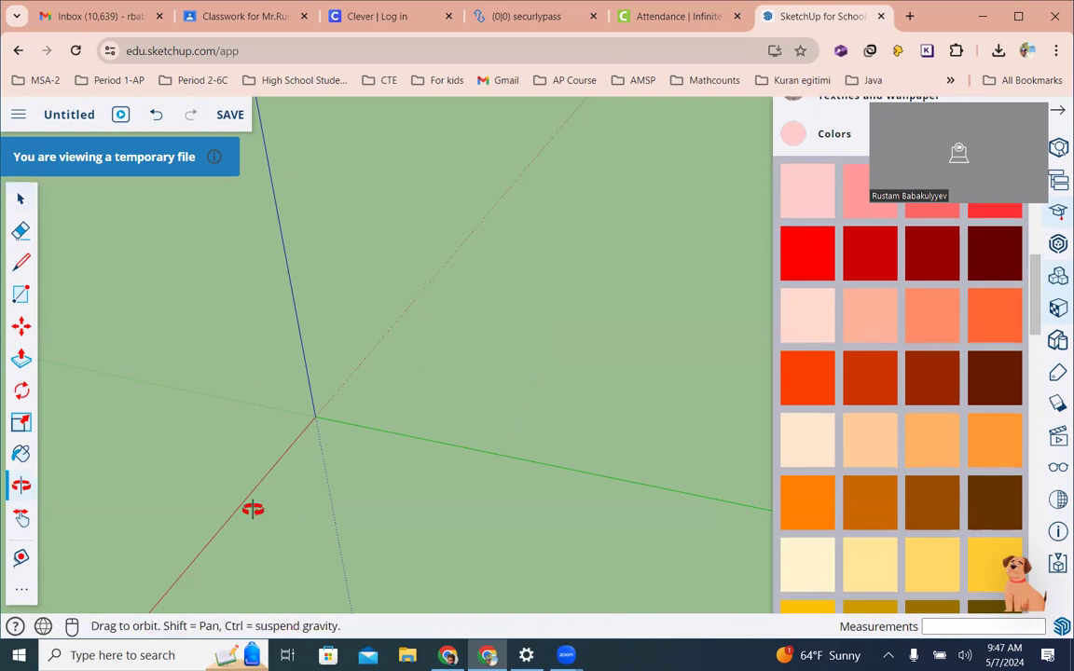
{"action": "left_click_drag", "start_coordinate": [251, 508], "coordinate": [479, 470]}
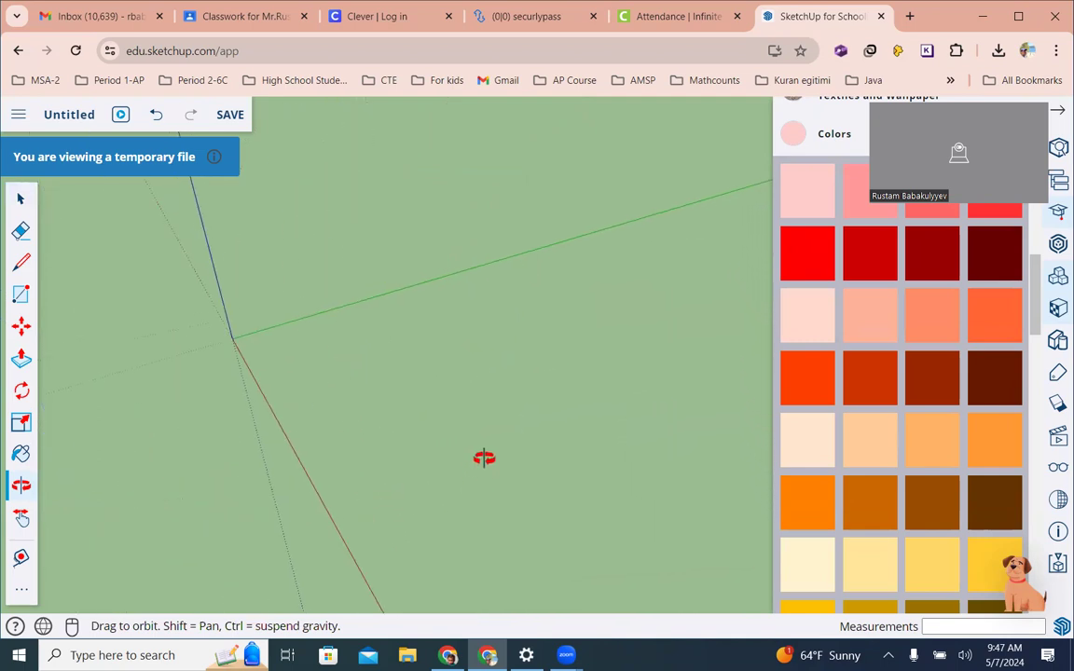
{"action": "key", "text": "r"}
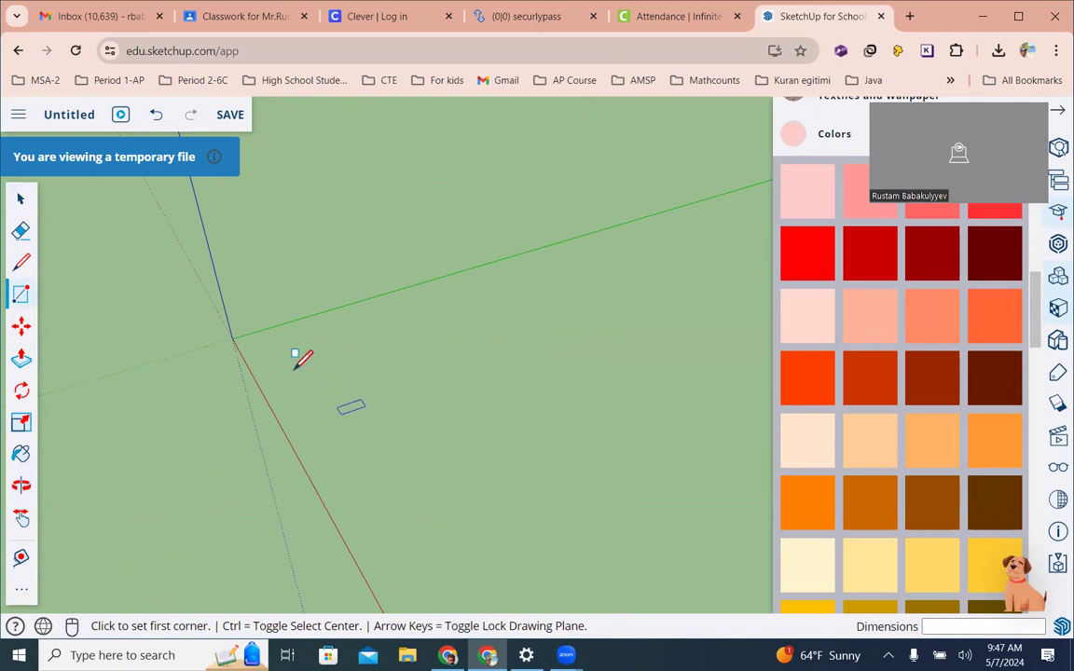
{"action": "left_click", "coordinate": [233, 336]}
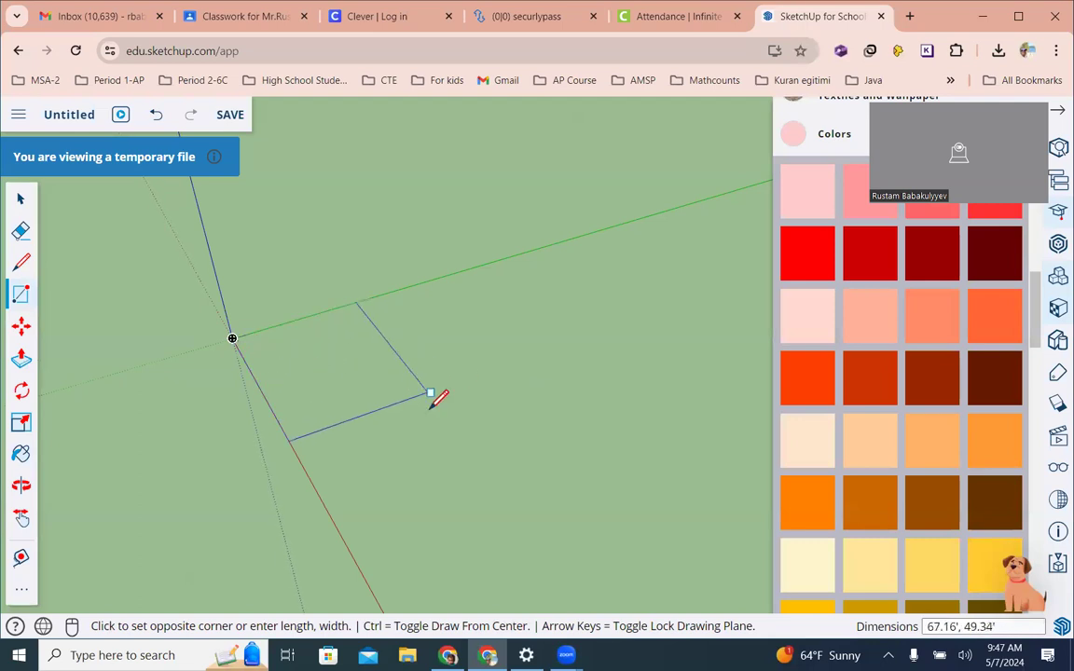
{"action": "type", "text": "90,90"}
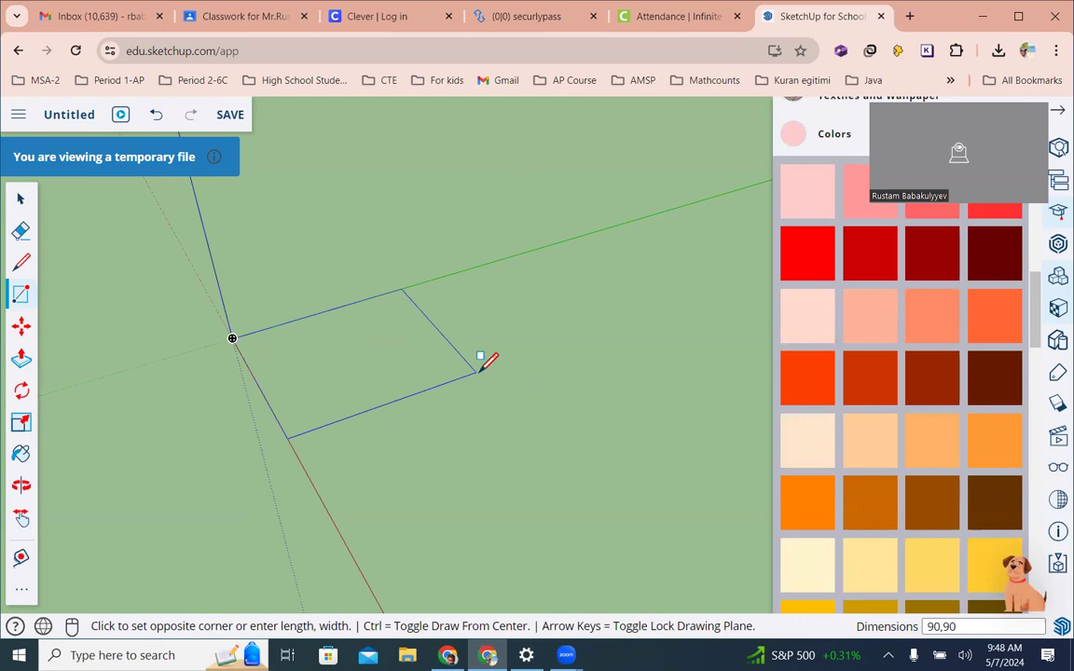
{"action": "key", "text": "Return"}
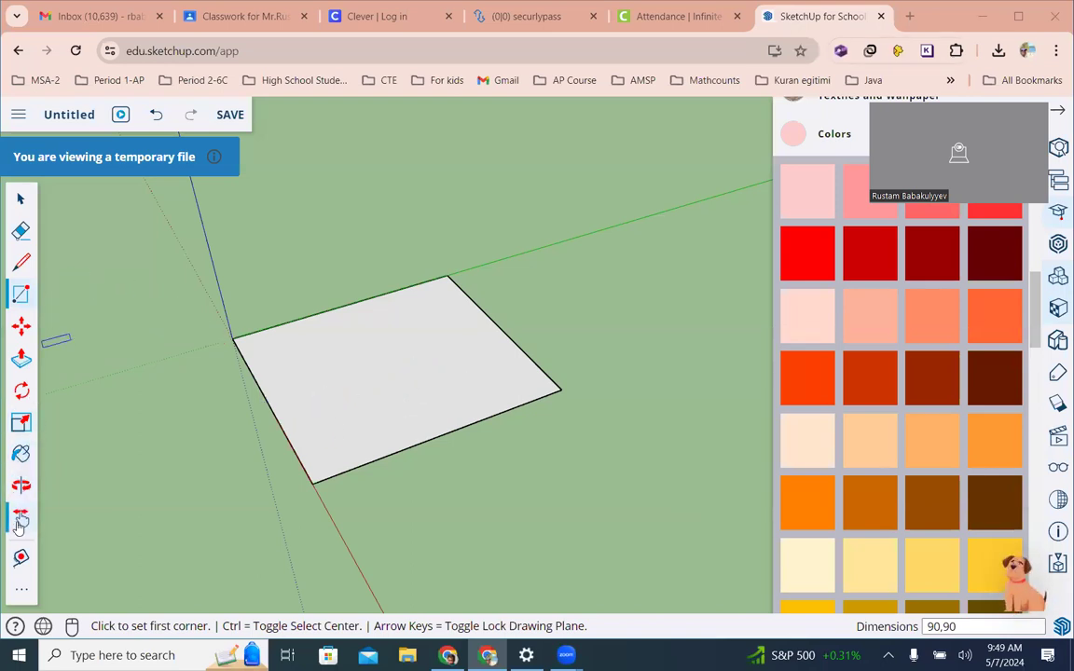
Push/pull the square face up 90 to form a 90 × 90 × 90 cube.
{"action": "left_click", "coordinate": [20, 357]}
{"action": "left_click", "coordinate": [393, 422]}
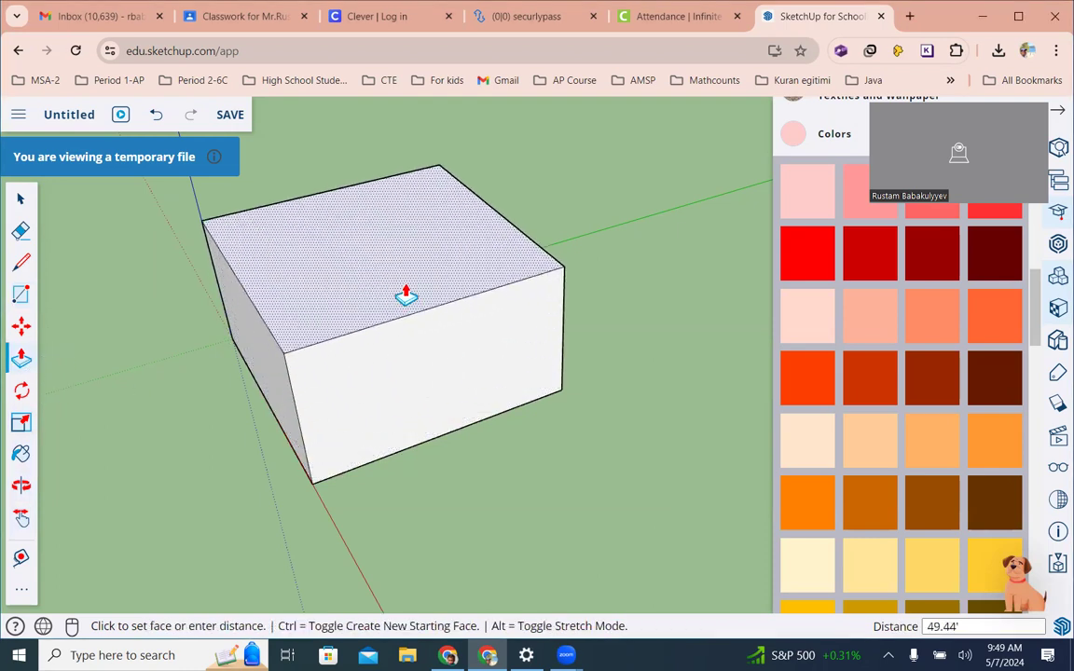
{"action": "type", "text": "90"}
{"action": "key", "text": "Return"}
{"action": "scroll", "coordinate": [381, 248], "scroll_direction": "down", "scroll_amount": 5}
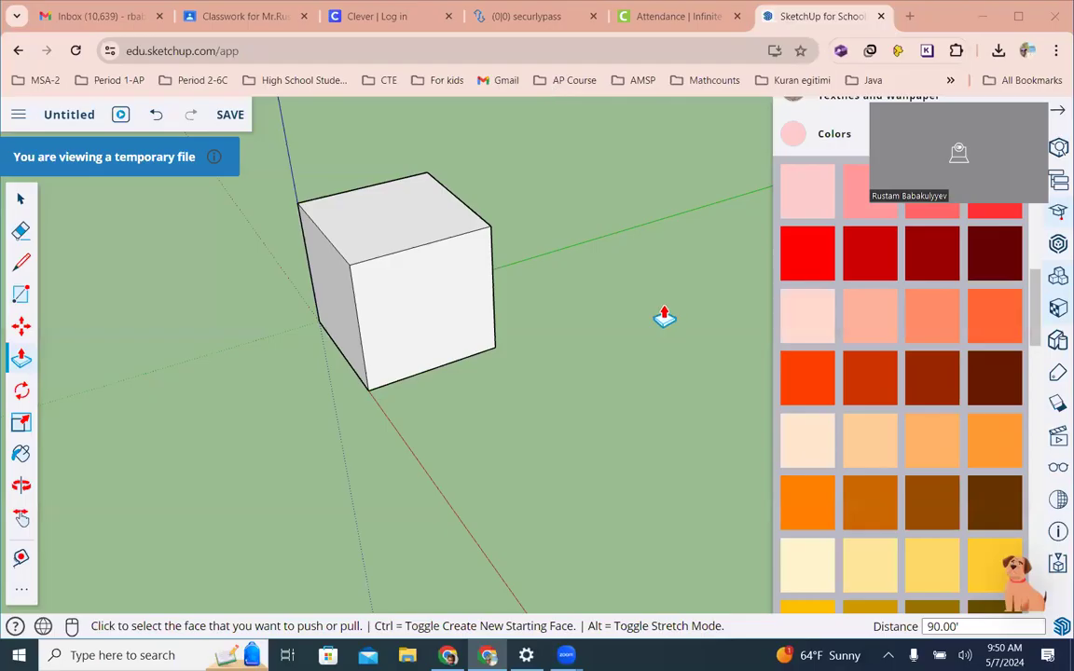
Add two vertical Tape Measure guides, 30 apart, from the cube's left edge.
{"action": "left_click", "coordinate": [21, 589]}
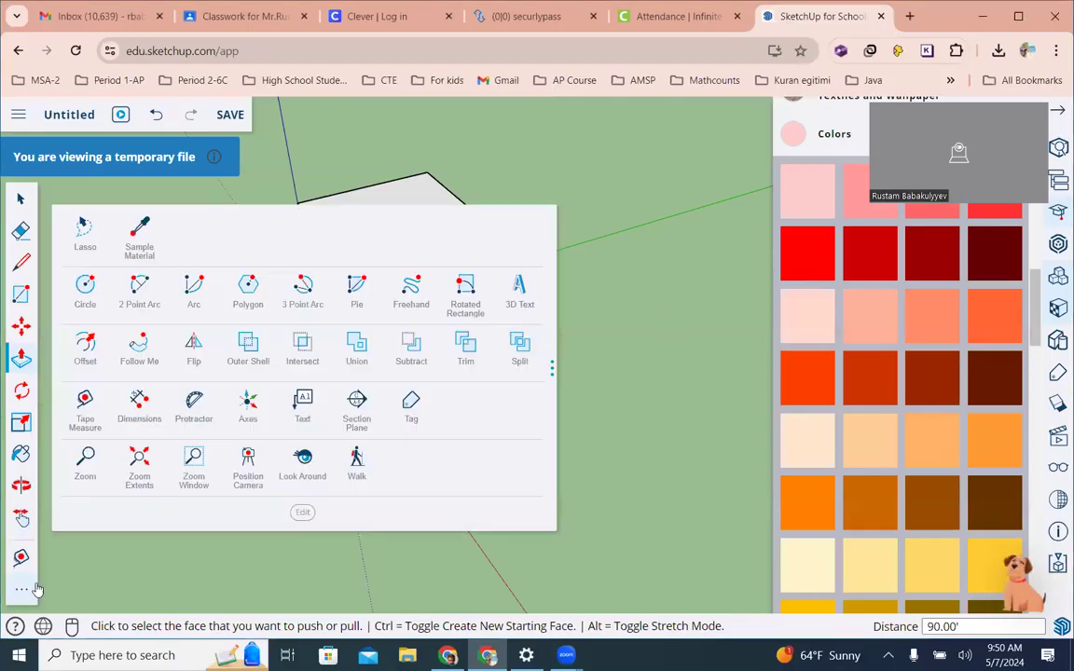
{"action": "left_click", "coordinate": [86, 403]}
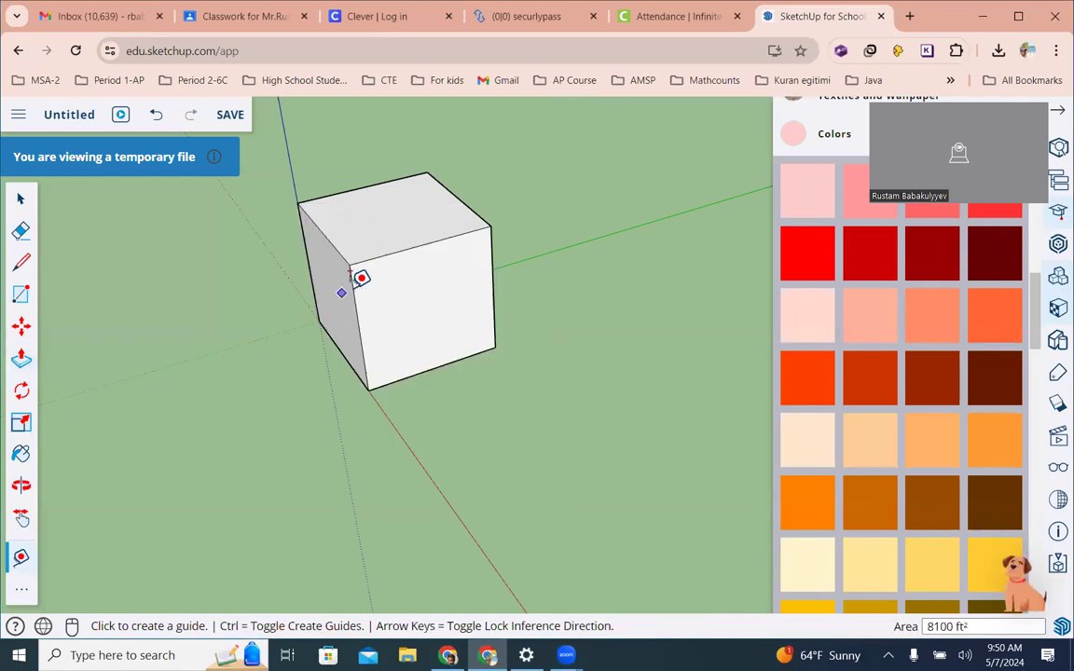
{"action": "left_click", "coordinate": [354, 284]}
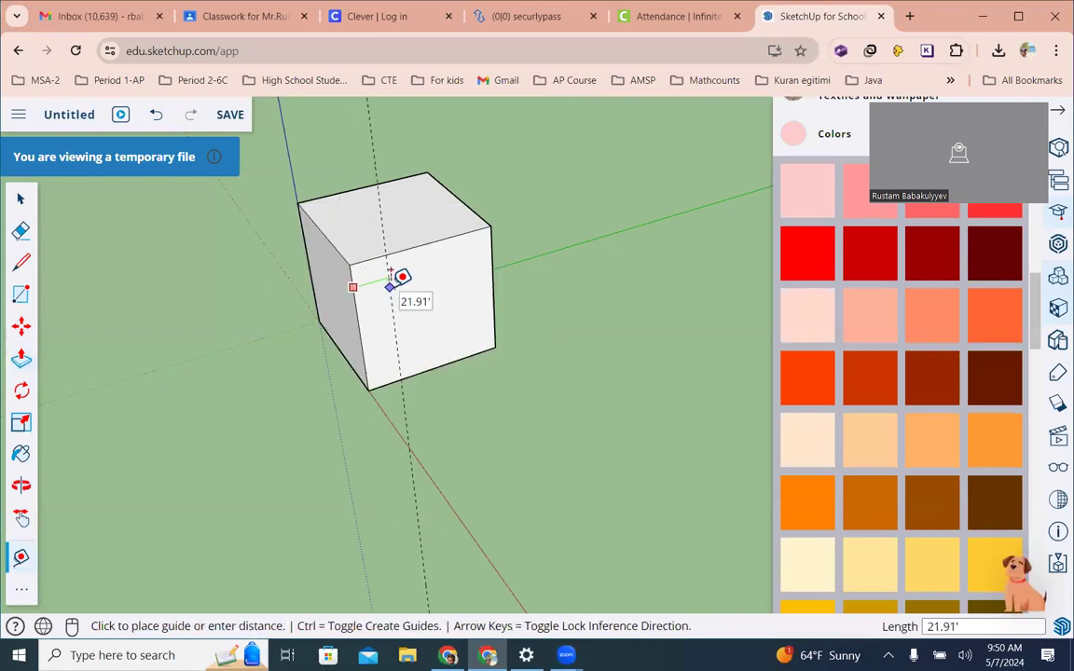
{"action": "left_click", "coordinate": [391, 278]}
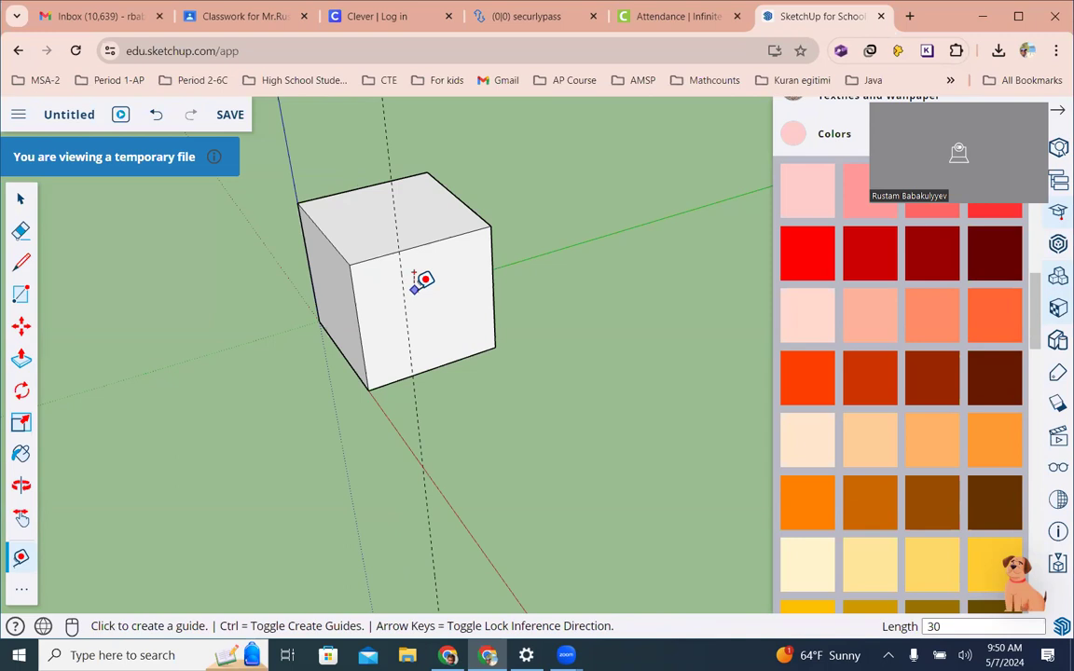
{"action": "left_click", "coordinate": [404, 291]}
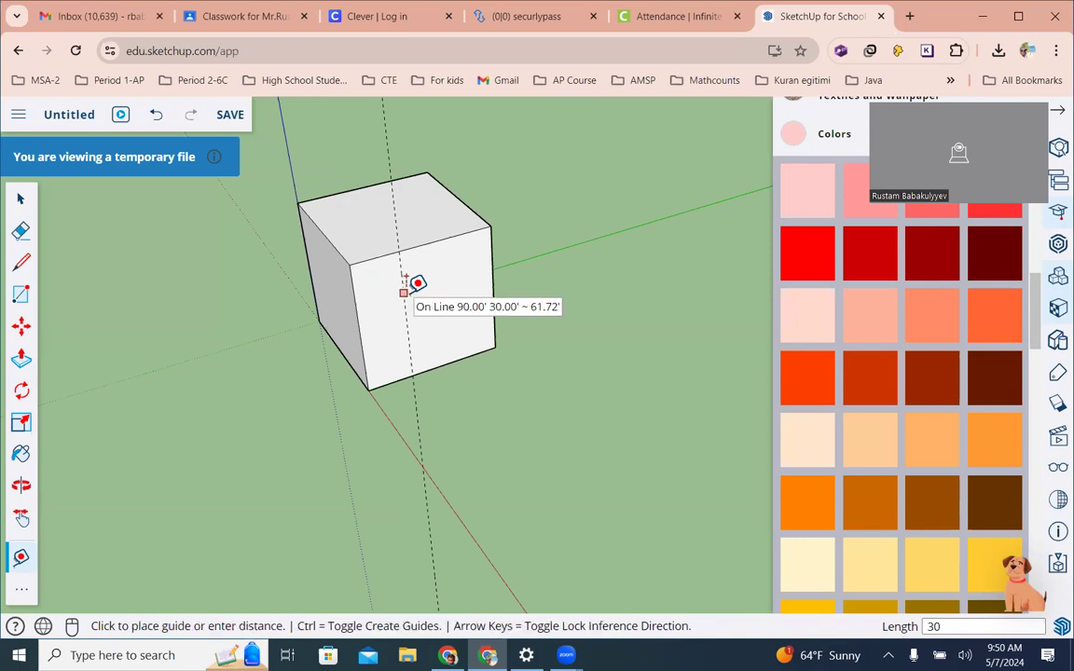
{"action": "left_click", "coordinate": [472, 271]}
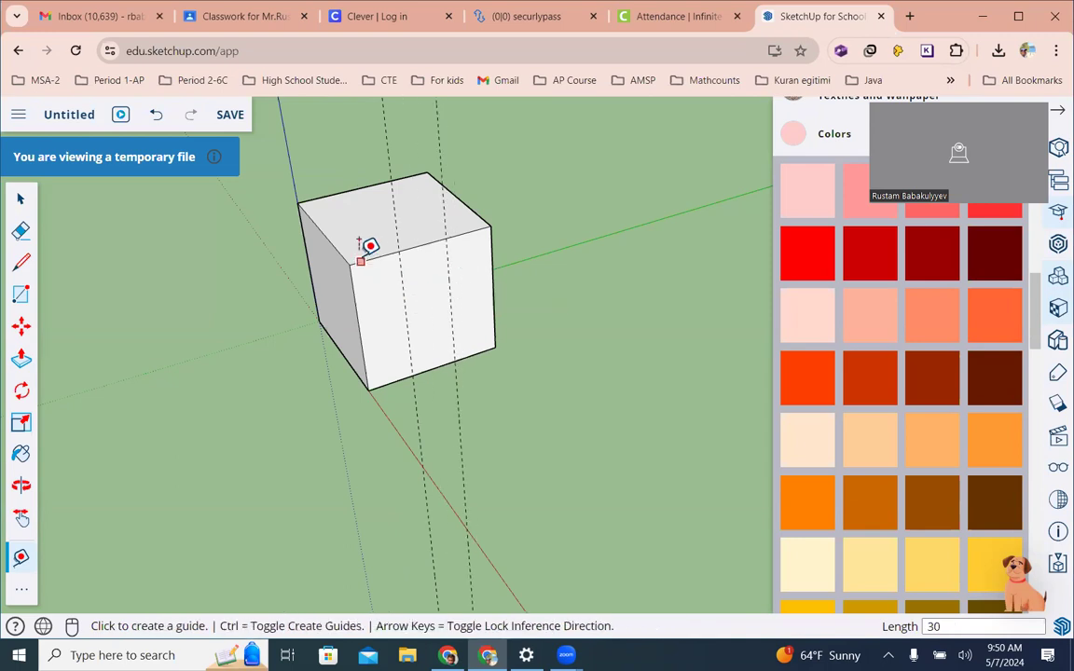
Add two horizontal guides spaced 30 down from the cube's top edge.
{"action": "scroll", "coordinate": [435, 250], "scroll_direction": "up", "scroll_amount": 3}
{"action": "left_click", "coordinate": [465, 231]}
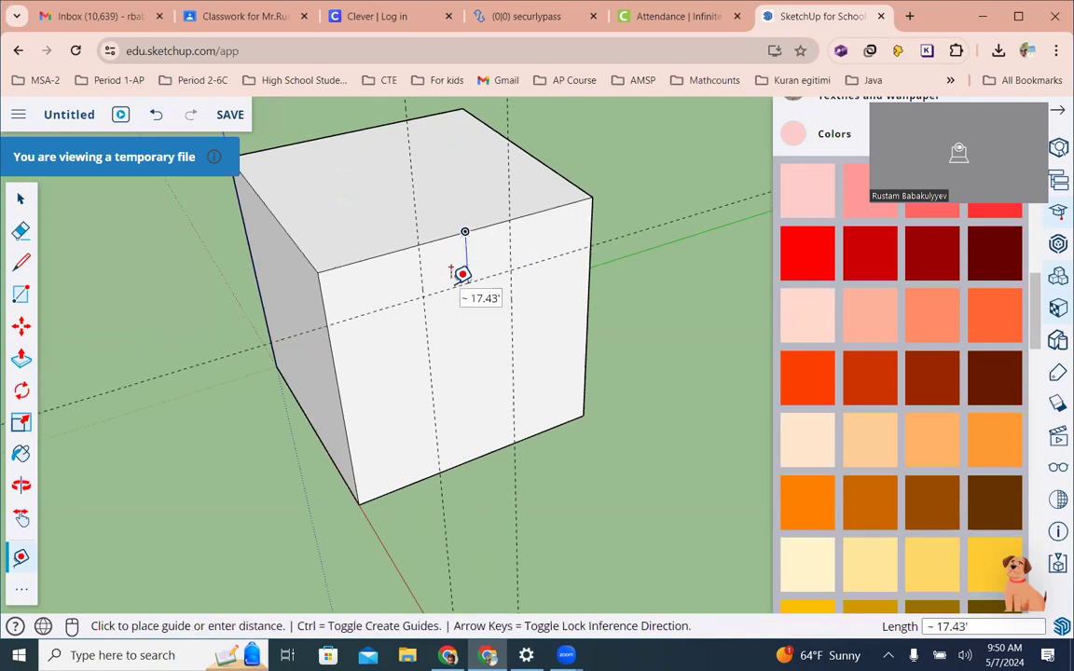
{"action": "type", "text": "30"}
{"action": "key", "text": "Return"}
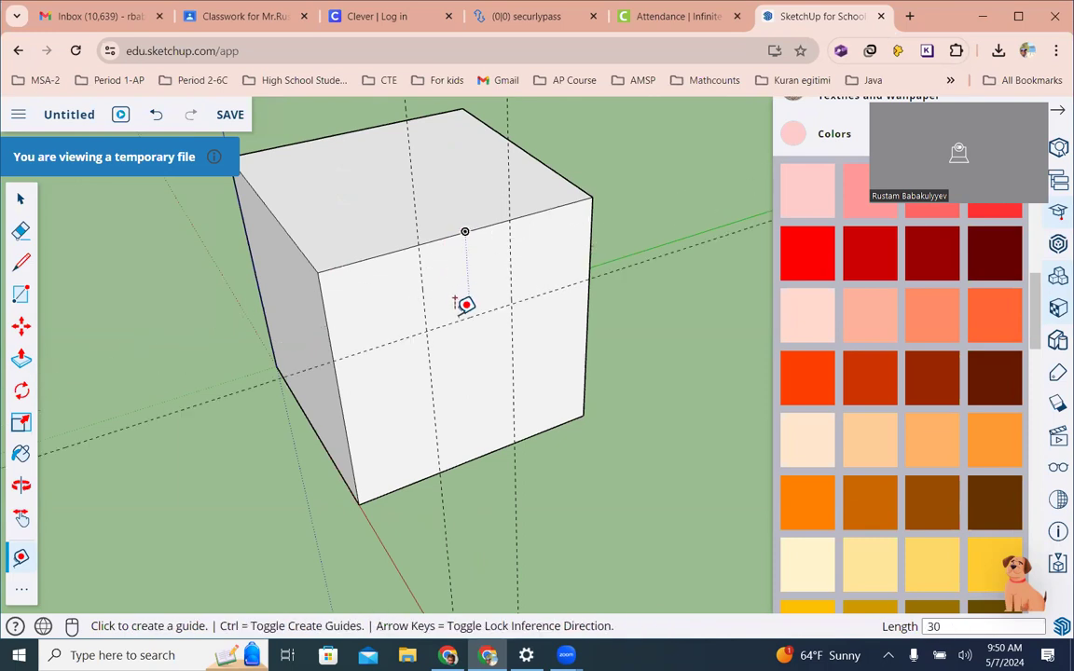
{"action": "left_click", "coordinate": [465, 307]}
{"action": "left_click", "coordinate": [450, 365]}
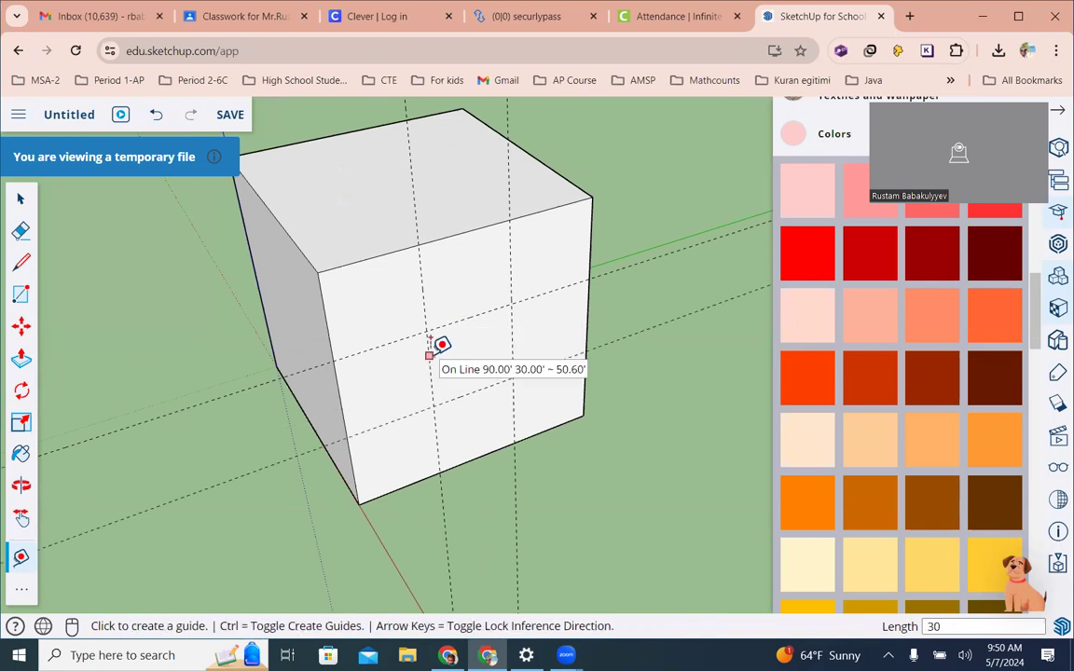
{"action": "mouse_move", "coordinate": [428, 352]}
{"action": "middle_mouse_down"}
{"action": "mouse_move", "coordinate": [551, 438]}
{"action": "mouse_move", "coordinate": [461, 403]}
{"action": "mouse_move", "coordinate": [404, 333]}
{"action": "mouse_move", "coordinate": [474, 282]}
{"action": "middle_mouse_up"}
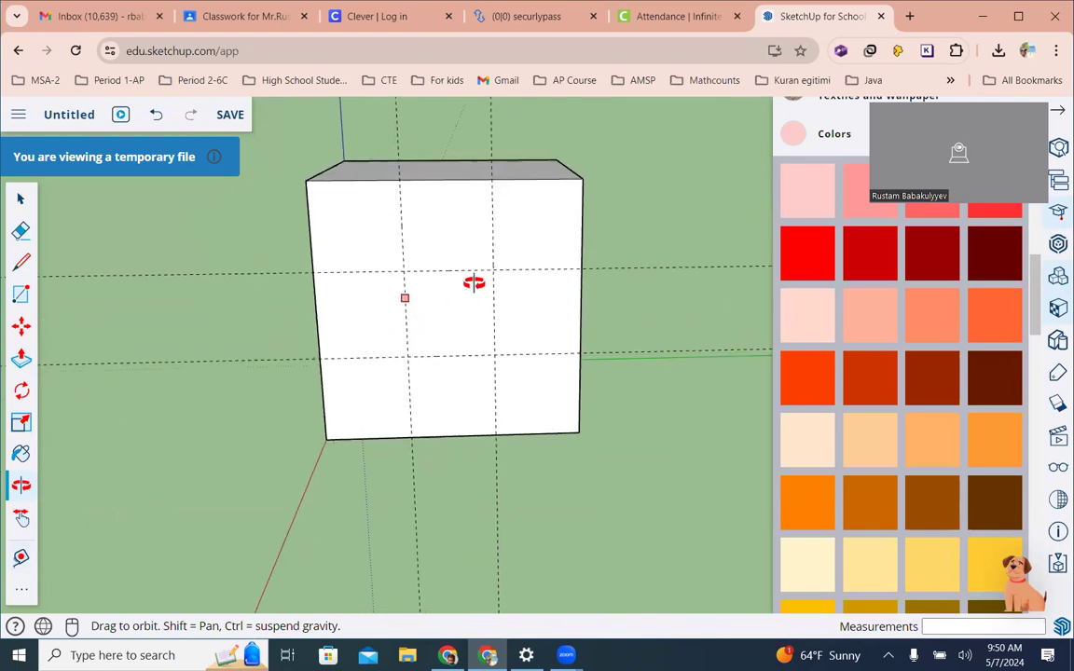
Trace the two horizontal and two vertical guides with edge-to-edge lines across the front face.
{"action": "left_click", "coordinate": [21, 261]}
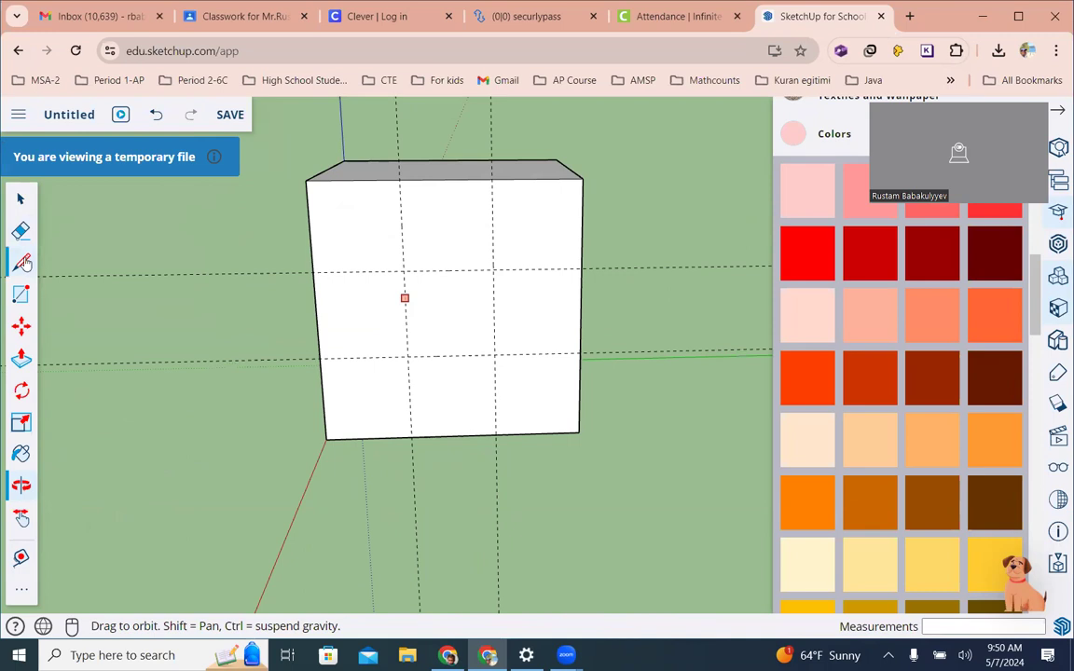
{"action": "left_click", "coordinate": [311, 271]}
{"action": "left_click", "coordinate": [581, 270]}
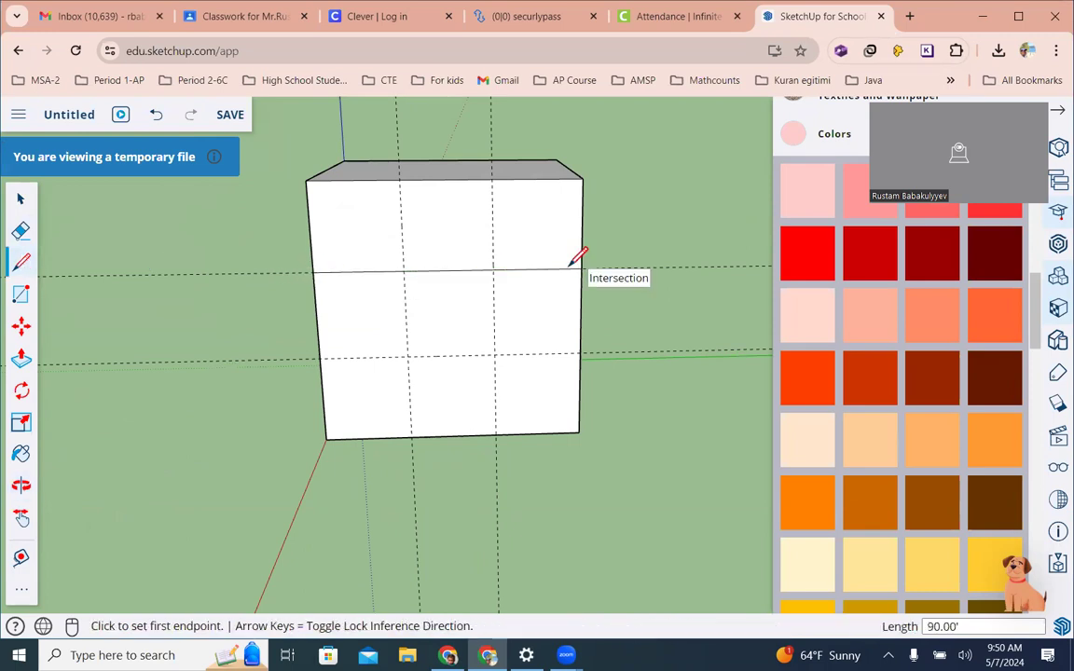
{"action": "left_click", "coordinate": [320, 358]}
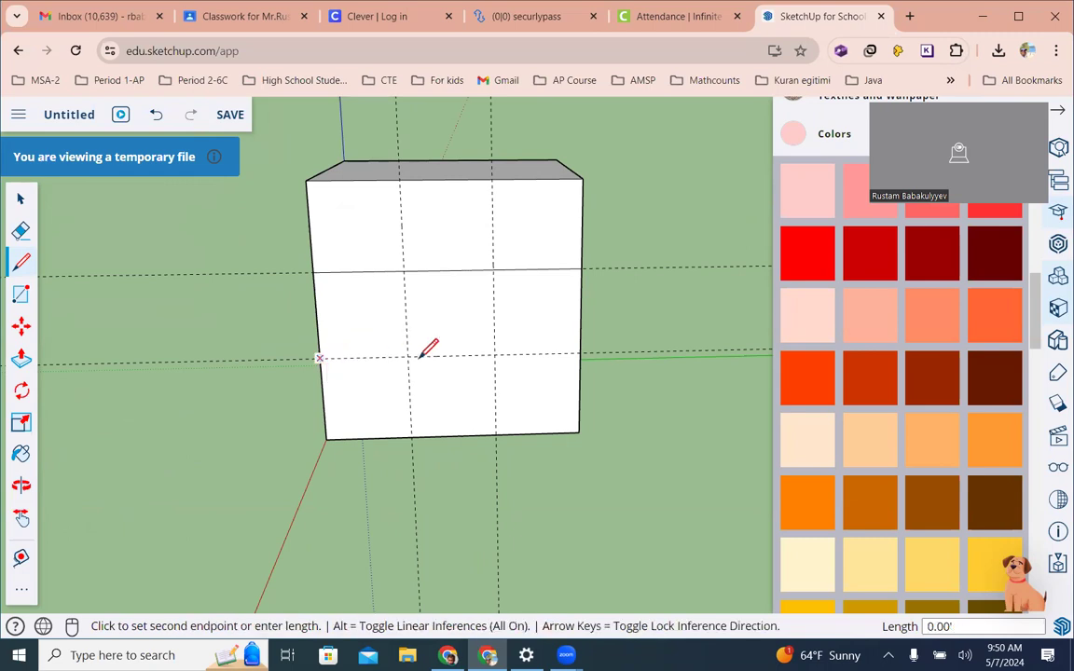
{"action": "left_click", "coordinate": [580, 354]}
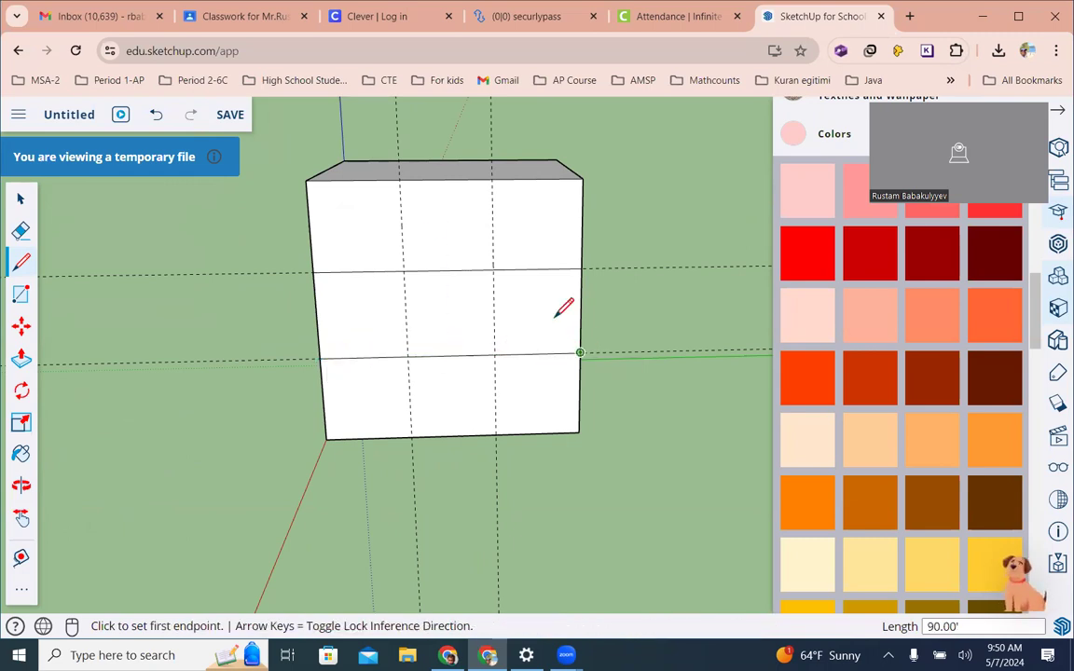
{"action": "left_click", "coordinate": [399, 179]}
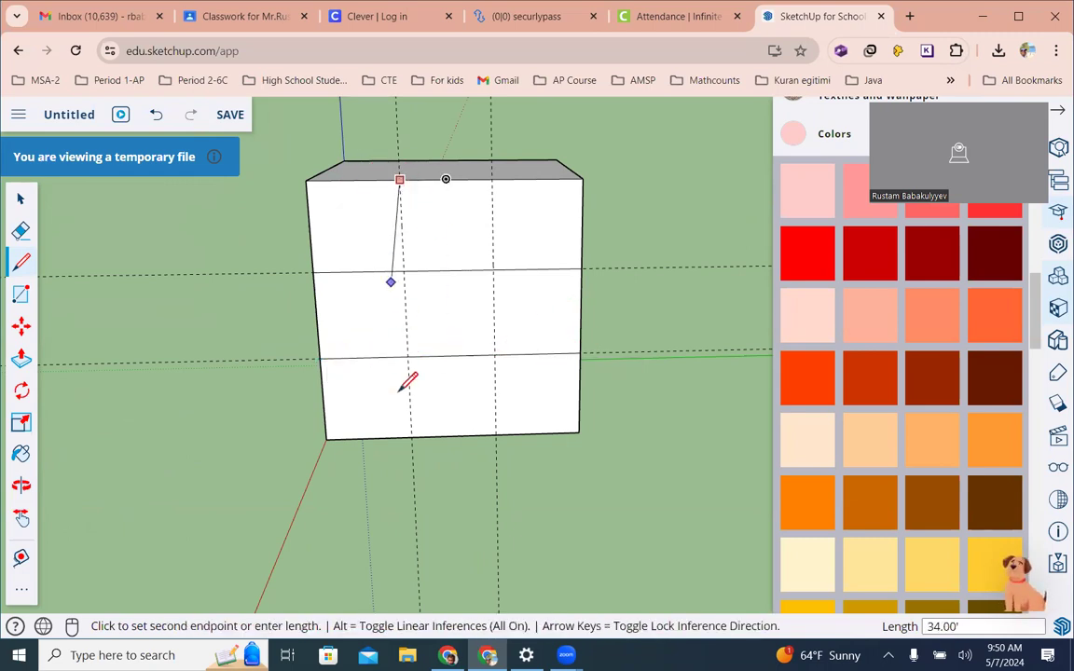
{"action": "left_click", "coordinate": [411, 435]}
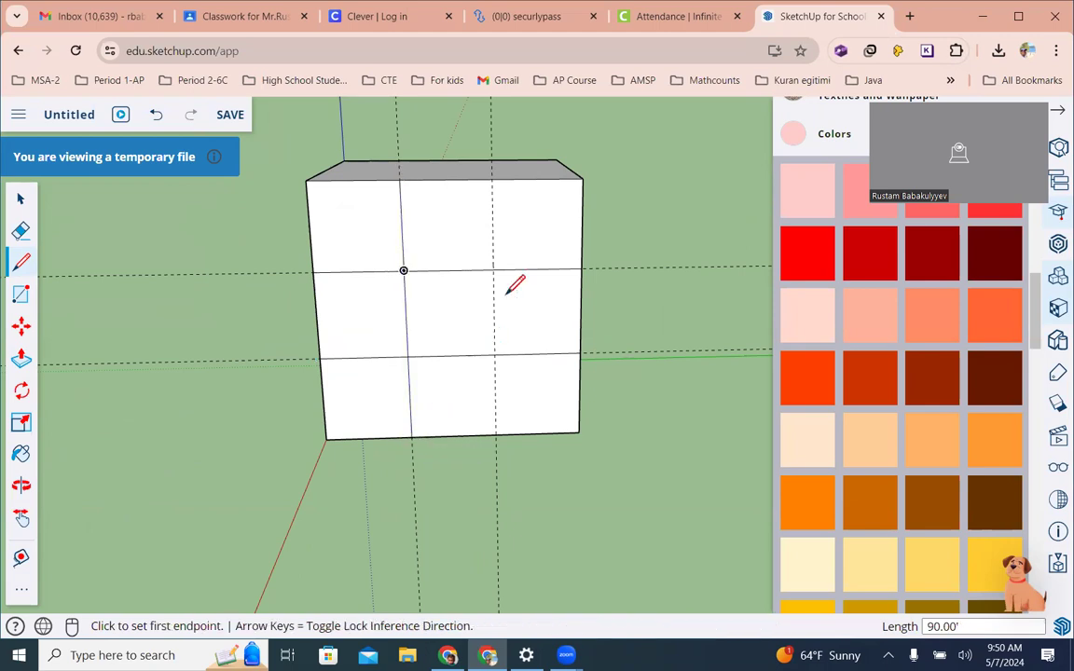
{"action": "left_click", "coordinate": [491, 178]}
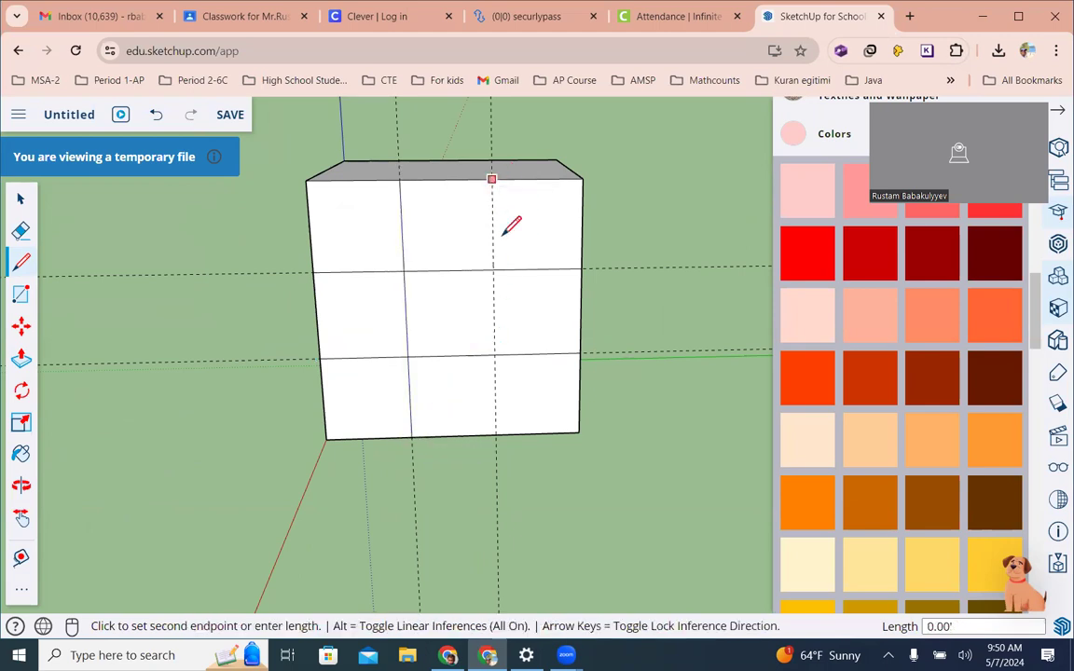
{"action": "left_click", "coordinate": [498, 432]}
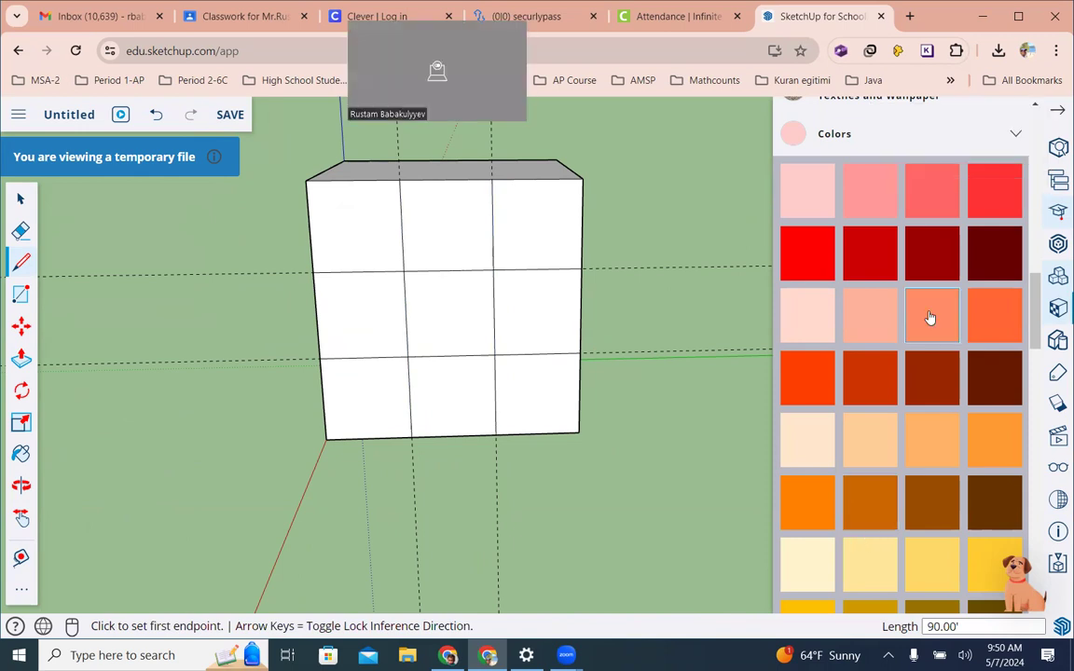
Paint the centre square red and the bottom-middle square yellow.
{"action": "scroll", "coordinate": [932, 280], "scroll_direction": "up", "scroll_amount": 3}
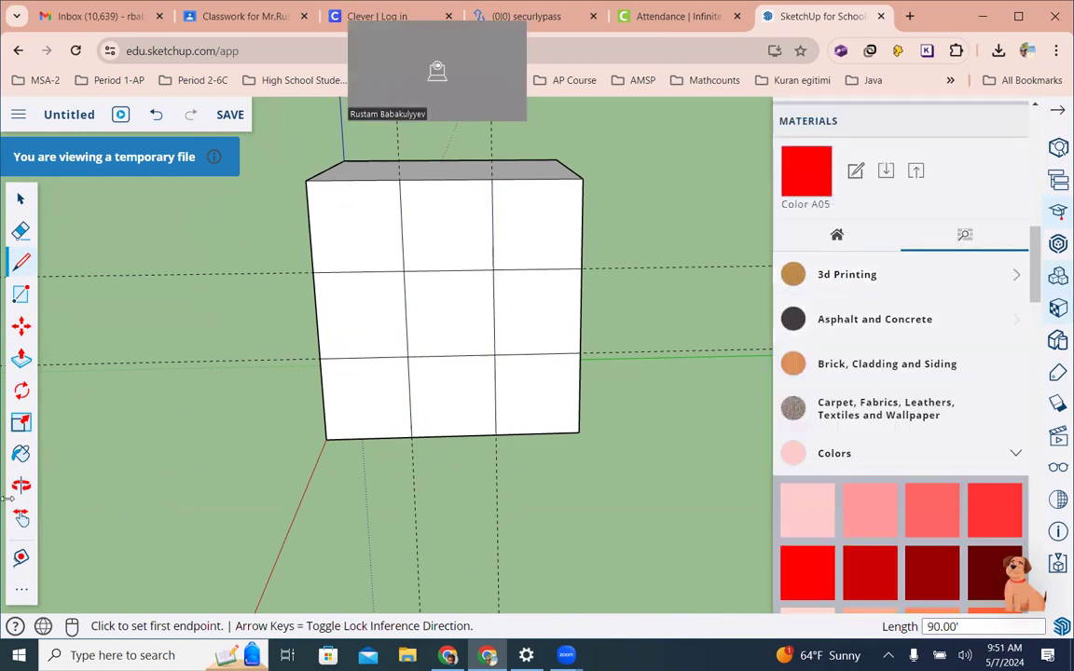
{"action": "left_click", "coordinate": [21, 453]}
{"action": "scroll", "coordinate": [839, 522], "scroll_direction": "down", "scroll_amount": 1}
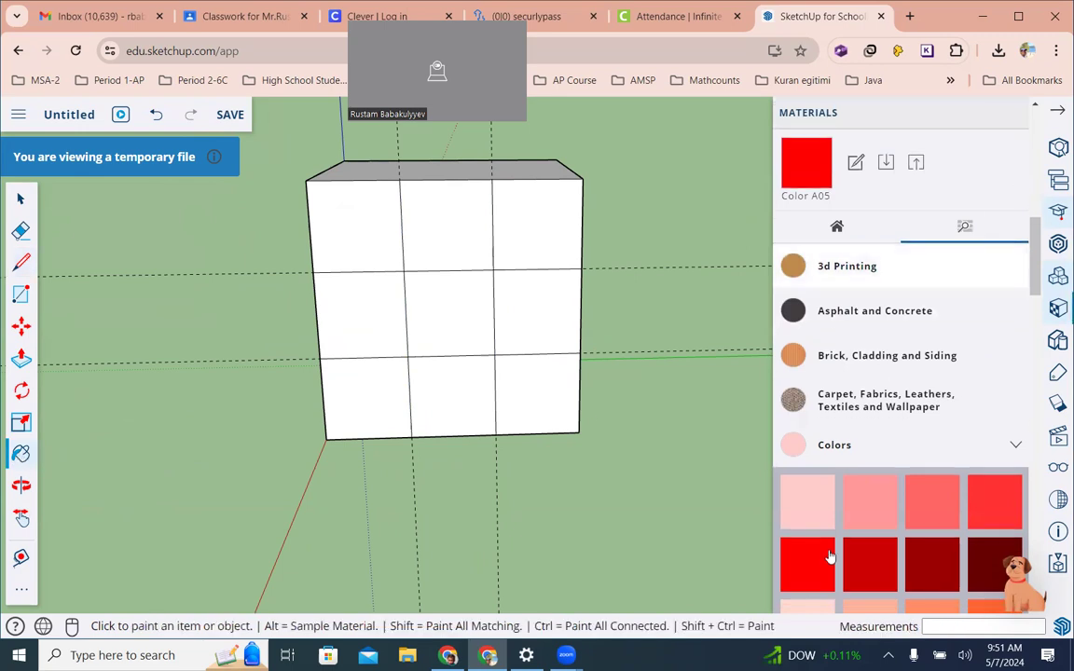
{"action": "left_click", "coordinate": [443, 292]}
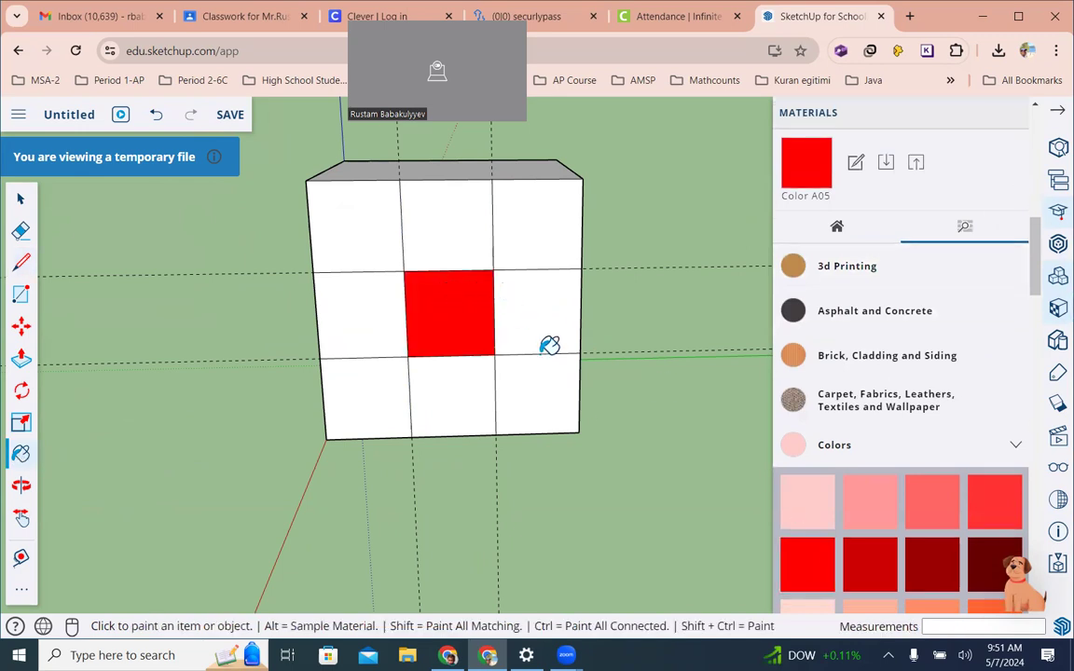
{"action": "scroll", "coordinate": [890, 513], "scroll_direction": "down", "scroll_amount": 5}
{"action": "left_click", "coordinate": [807, 424]}
{"action": "left_click", "coordinate": [466, 373]}
Paint top-right lime green, top-left blue, and middle-left and bottom-left black.
{"action": "left_click", "coordinate": [825, 566]}
{"action": "left_click", "coordinate": [536, 228]}
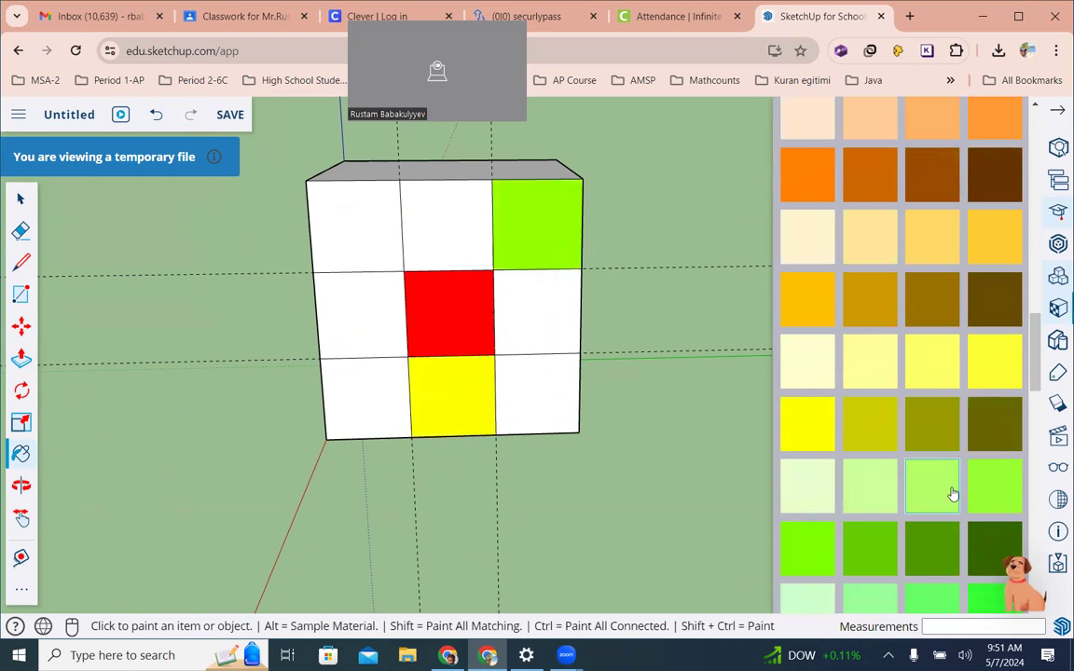
{"action": "scroll", "coordinate": [918, 487], "scroll_direction": "down", "scroll_amount": 8}
{"action": "left_click", "coordinate": [790, 293]}
{"action": "left_click", "coordinate": [332, 227]}
{"action": "scroll", "coordinate": [911, 471], "scroll_direction": "down", "scroll_amount": 5}
{"action": "left_click", "coordinate": [812, 518]}
{"action": "left_click", "coordinate": [359, 309]}
{"action": "left_click", "coordinate": [372, 391]}
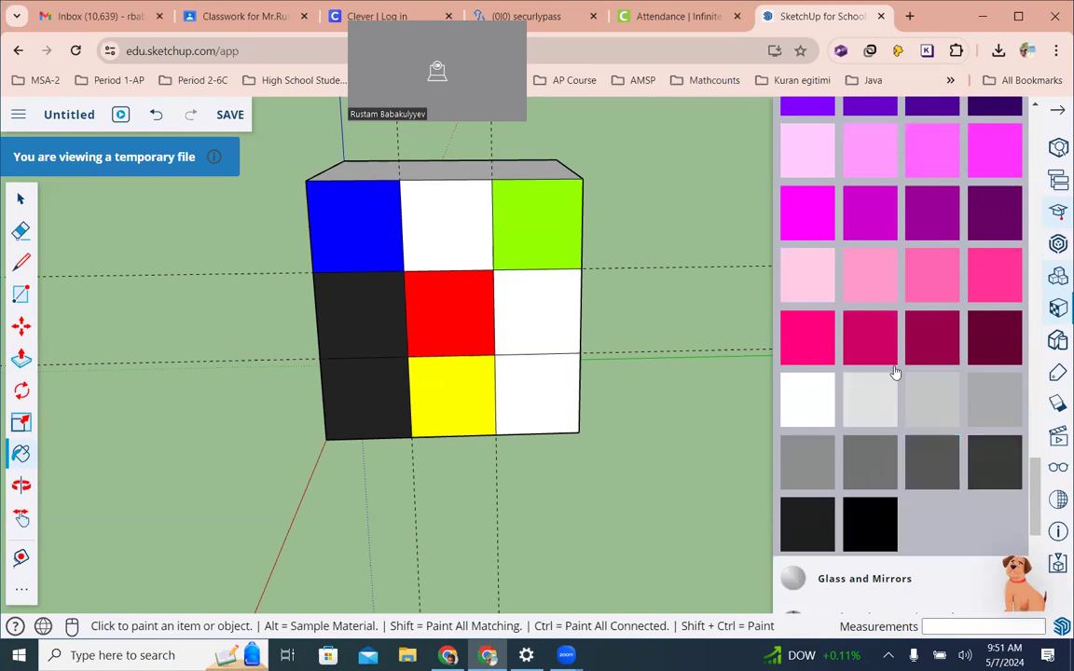
Paint the middle-right square black and repaint the bottom-left square blue.
{"action": "scroll", "coordinate": [893, 372], "scroll_direction": "up", "scroll_amount": 5}
{"action": "scroll", "coordinate": [893, 372], "scroll_direction": "up", "scroll_amount": 3}
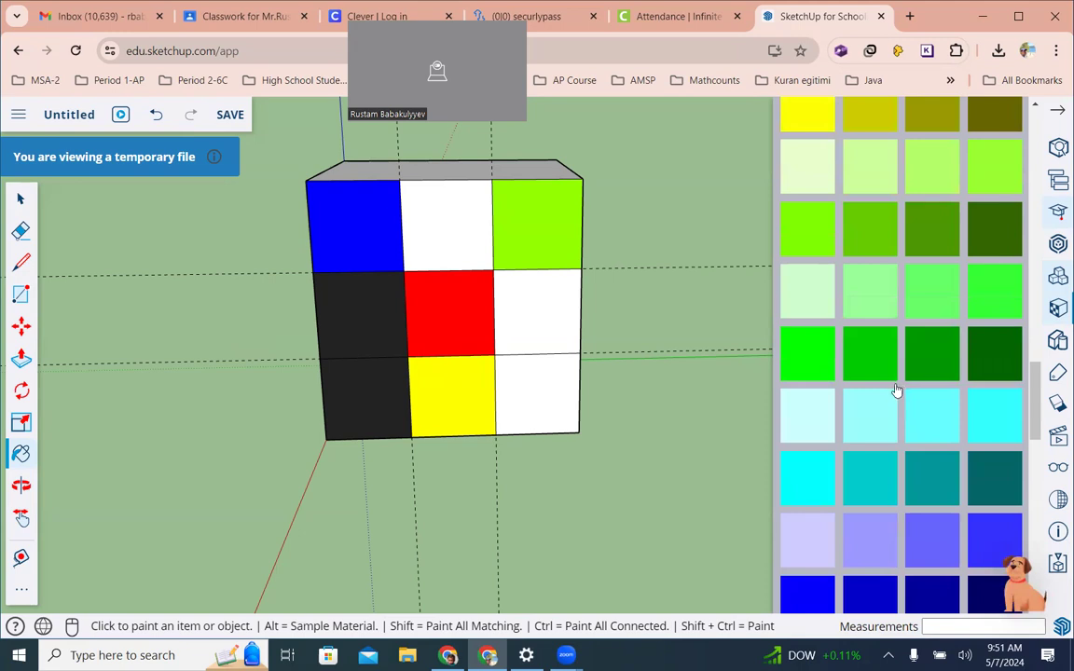
{"action": "left_click", "coordinate": [535, 300]}
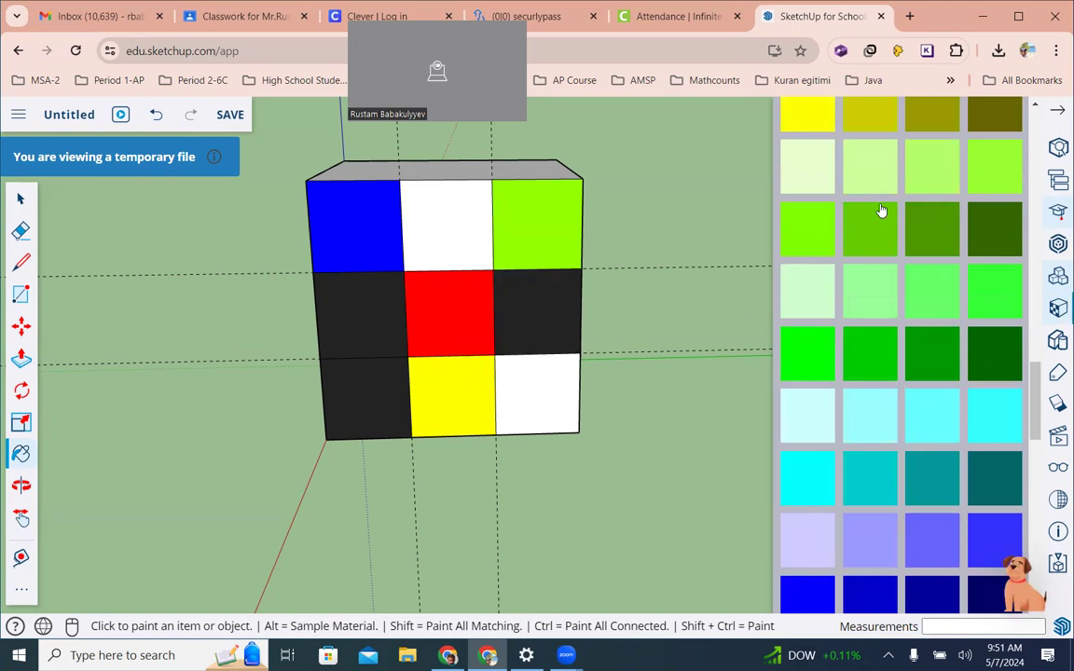
{"action": "left_click", "coordinate": [829, 583]}
{"action": "left_click", "coordinate": [373, 380]}
{"action": "scroll", "coordinate": [629, 330], "scroll_direction": "down", "scroll_amount": 2}
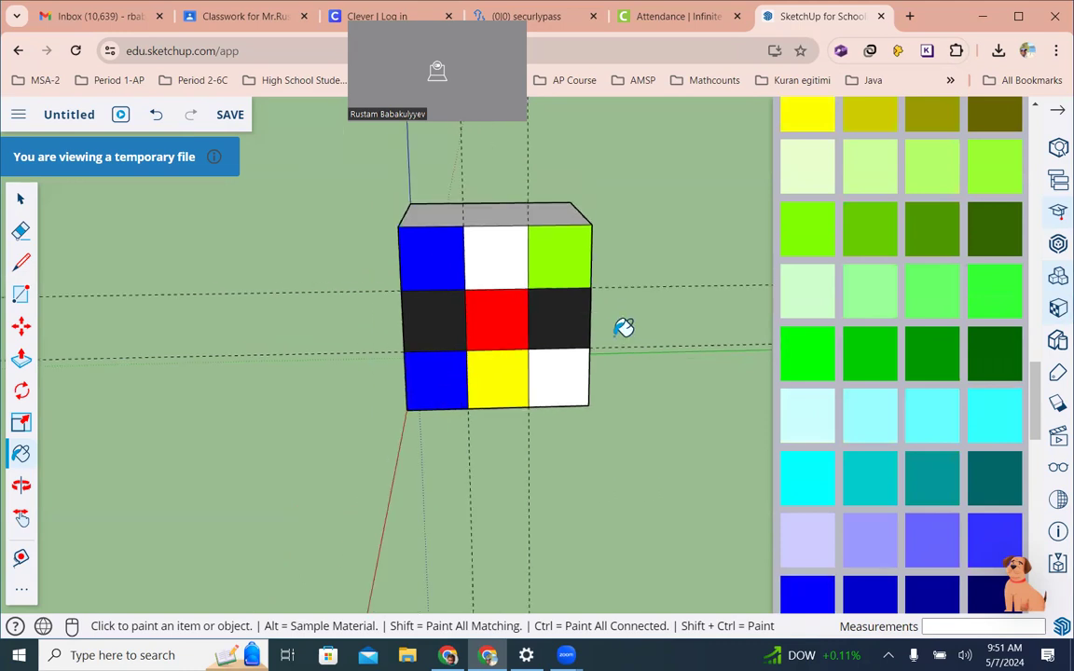
{"action": "scroll", "coordinate": [663, 357], "scroll_direction": "down", "scroll_amount": 1}
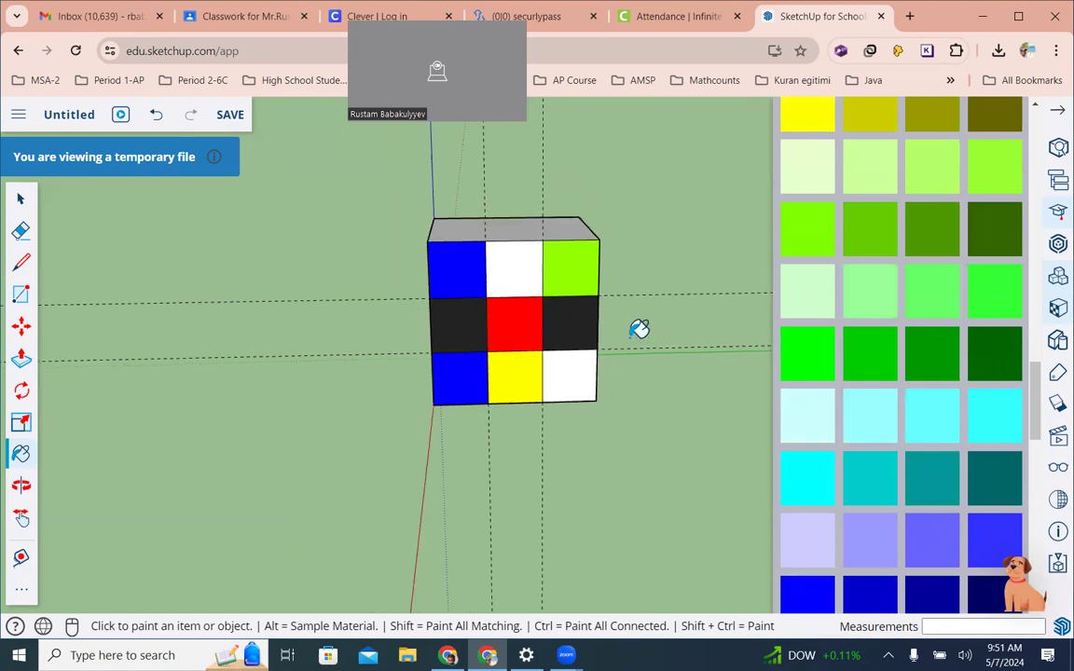
Orbit the view so the cube's grey right side shows beside the painted front.
{"action": "key", "text": "space"}
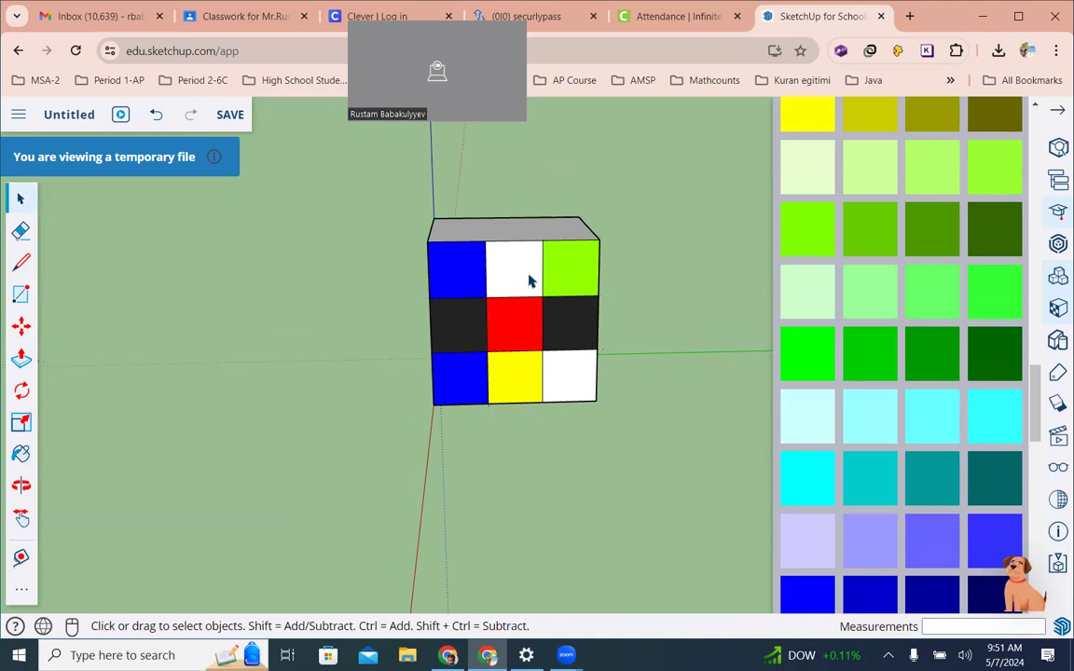
{"action": "key", "text": "o"}
{"action": "left_click_drag", "start_coordinate": [673, 441], "coordinate": [483, 452]}
{"action": "key", "text": "space"}
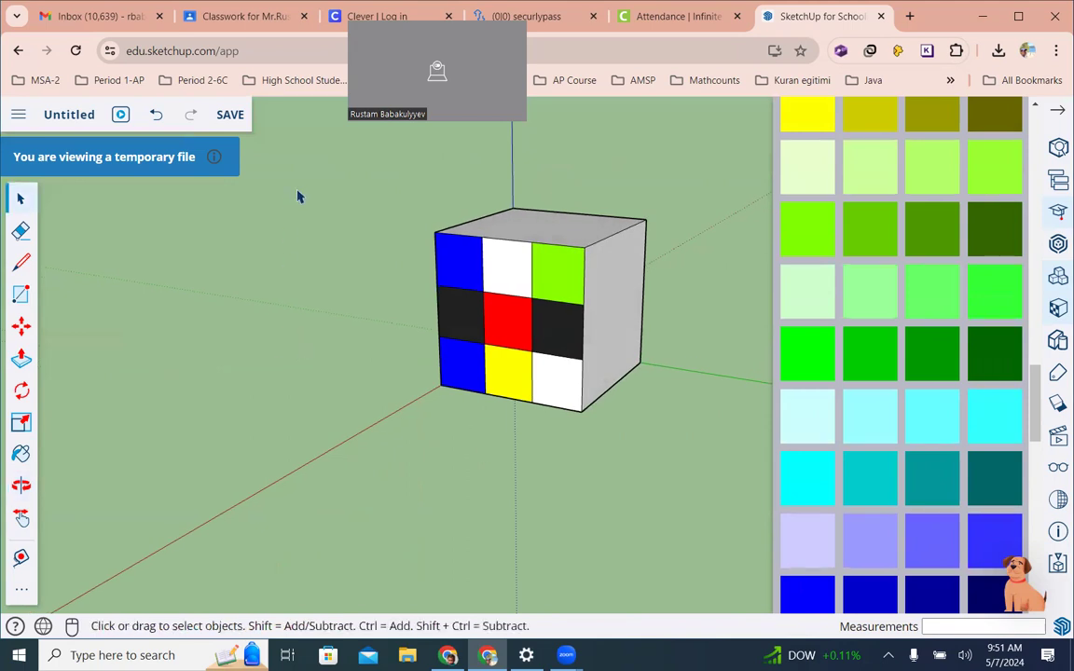
Box-select the painted cube and make it a component with definition 'Cube2'.
{"action": "left_click_drag", "start_coordinate": [392, 248], "coordinate": [710, 483]}
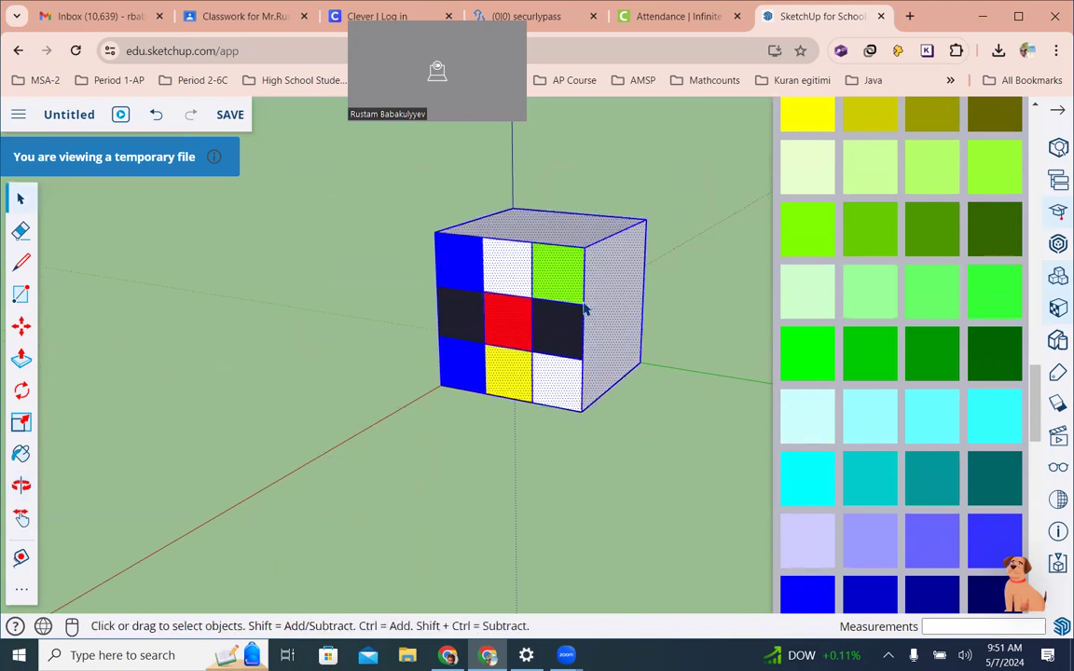
{"action": "right_click", "coordinate": [520, 303]}
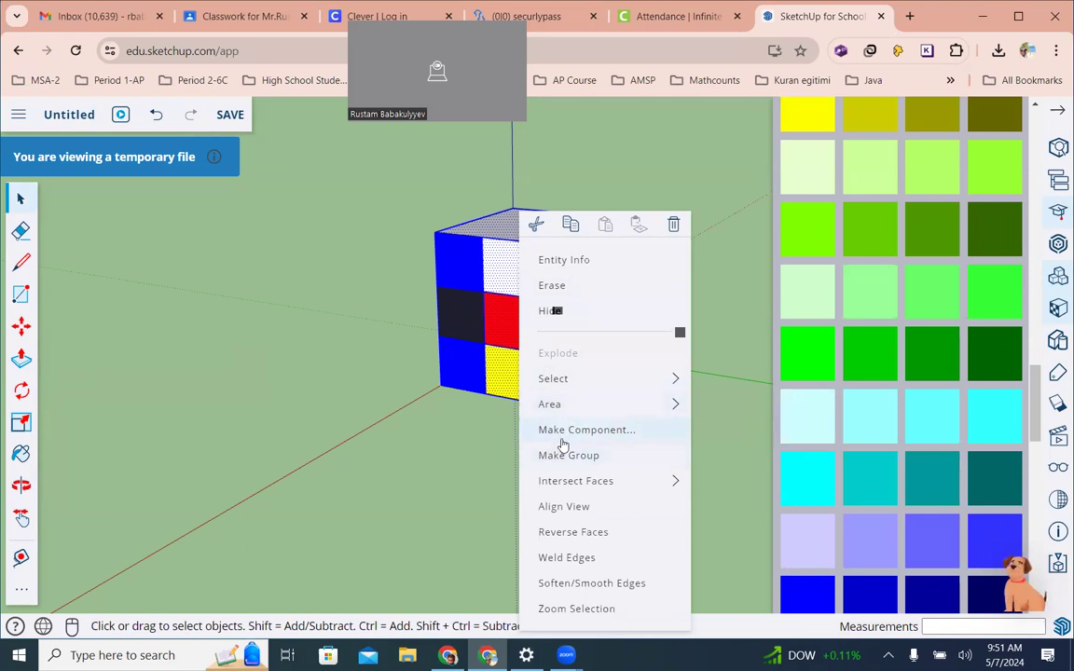
{"action": "left_click", "coordinate": [562, 434]}
{"action": "type", "text": "C"}
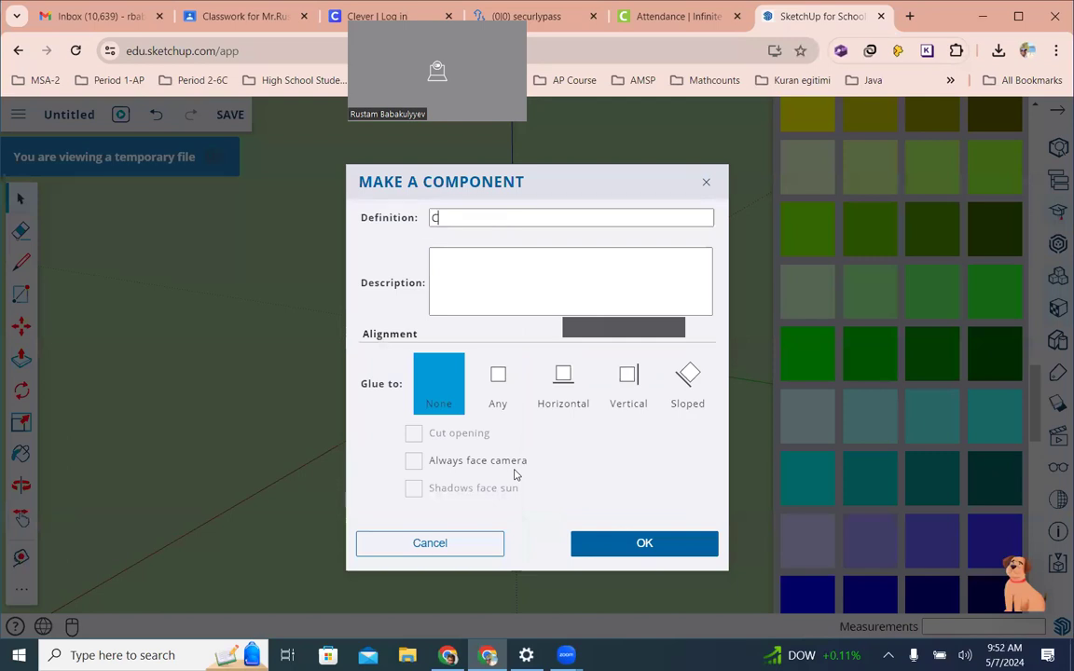
{"action": "type", "text": "ube"}
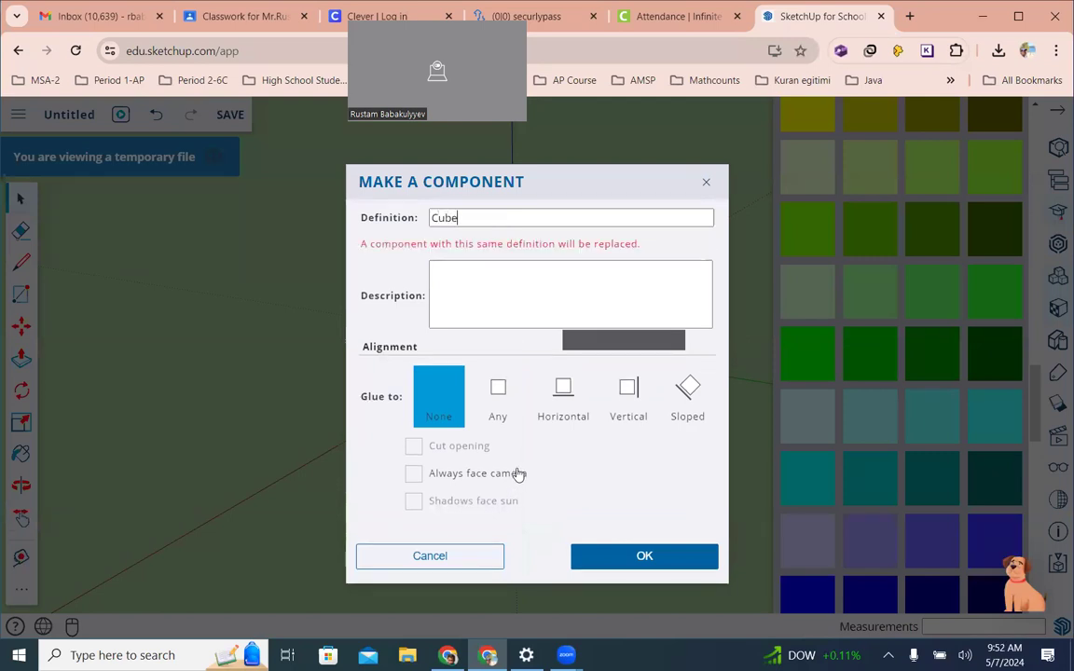
{"action": "type", "text": "2"}
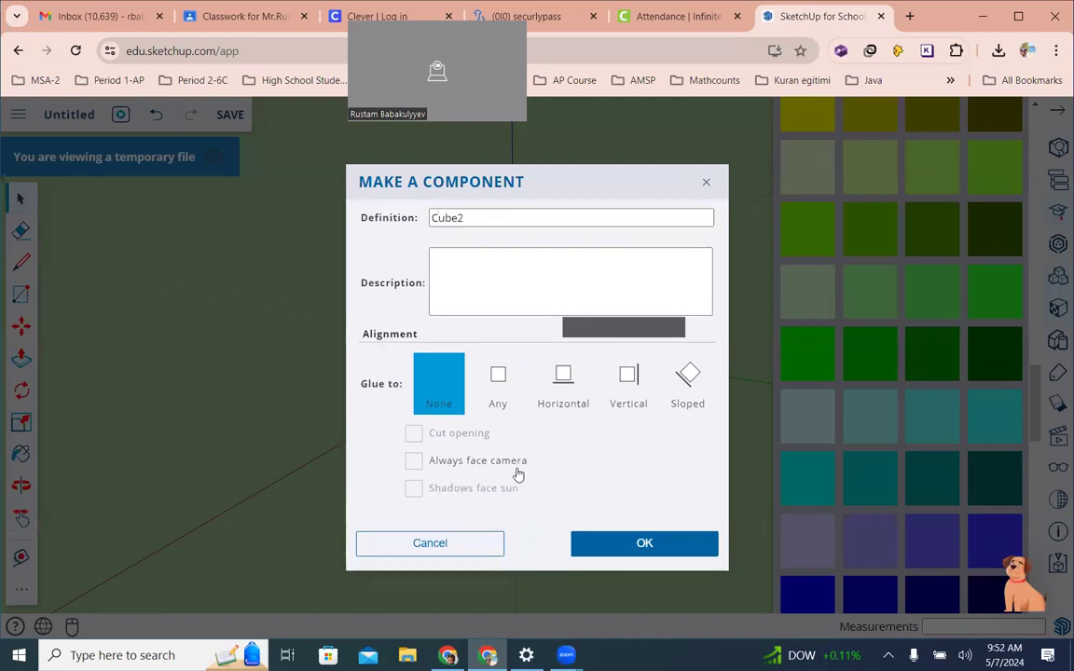
{"action": "left_click", "coordinate": [655, 551]}
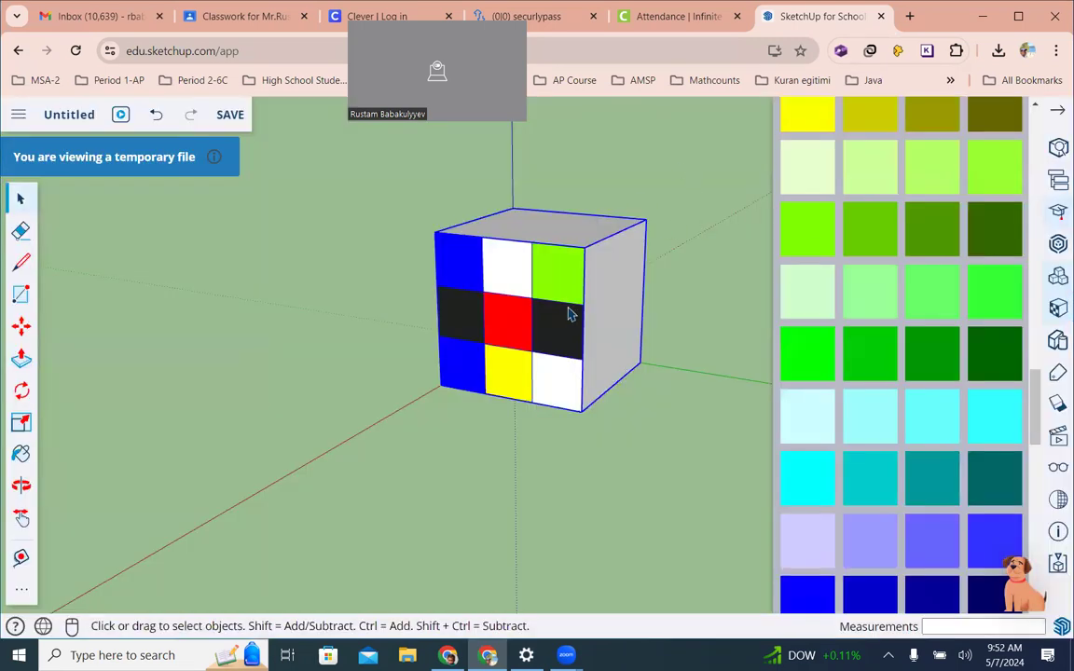
Delete the Cube2 component and close the Materials panel.
{"action": "key", "text": "Delete"}
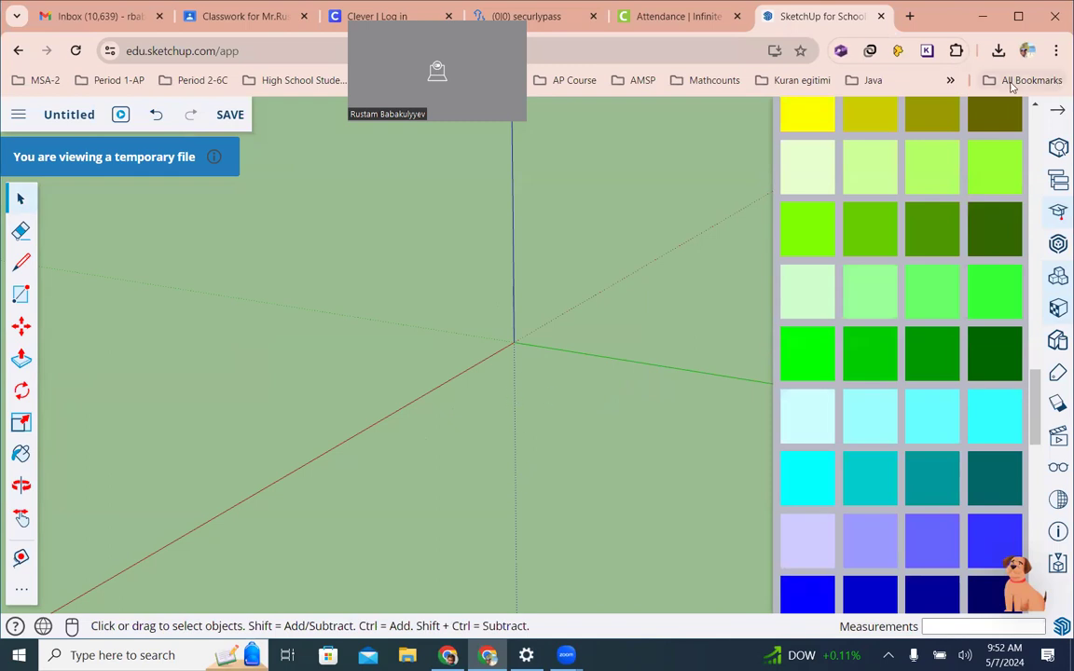
{"action": "scroll", "coordinate": [998, 243], "scroll_direction": "up", "scroll_amount": 3}
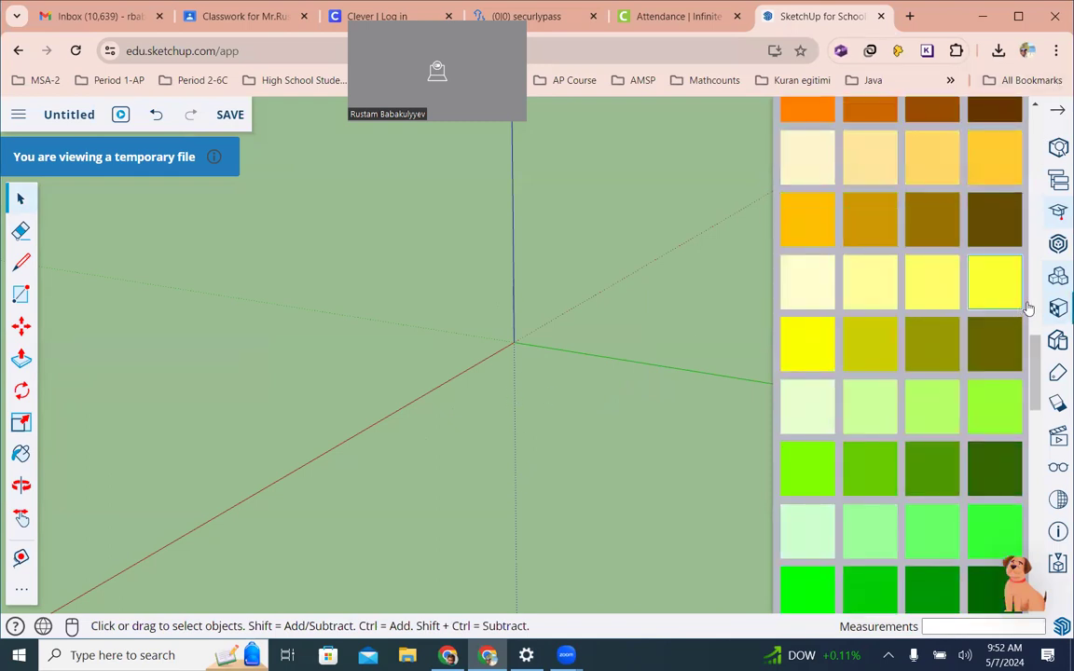
{"action": "left_click", "coordinate": [1057, 110]}
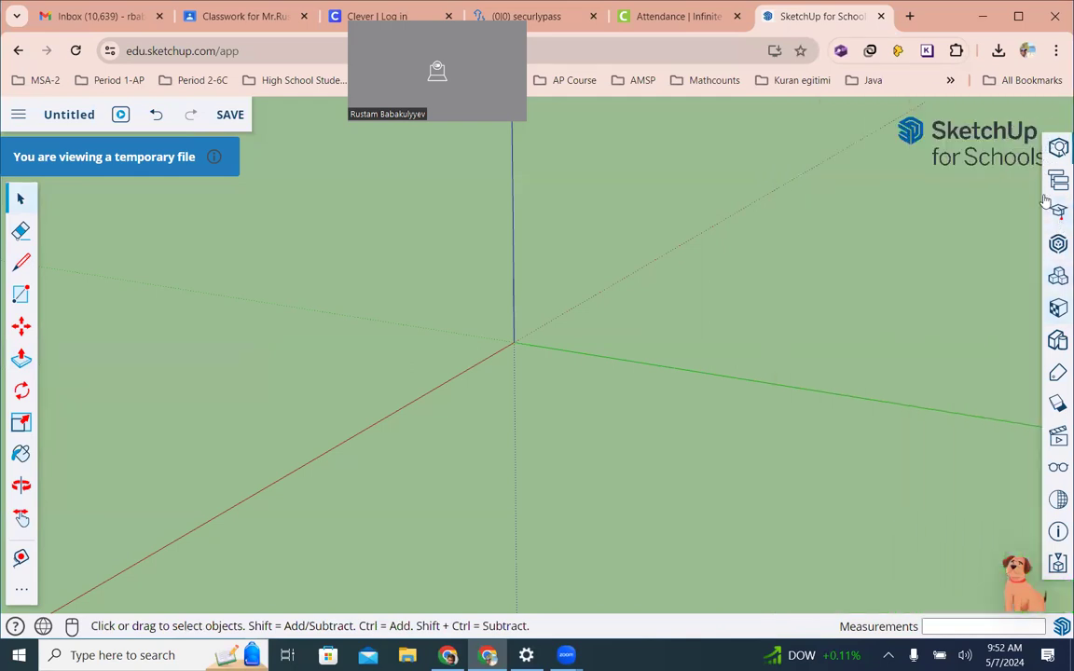
Place a copy of Cube2 from the Components panel into the empty scene.
{"action": "left_click", "coordinate": [1058, 277]}
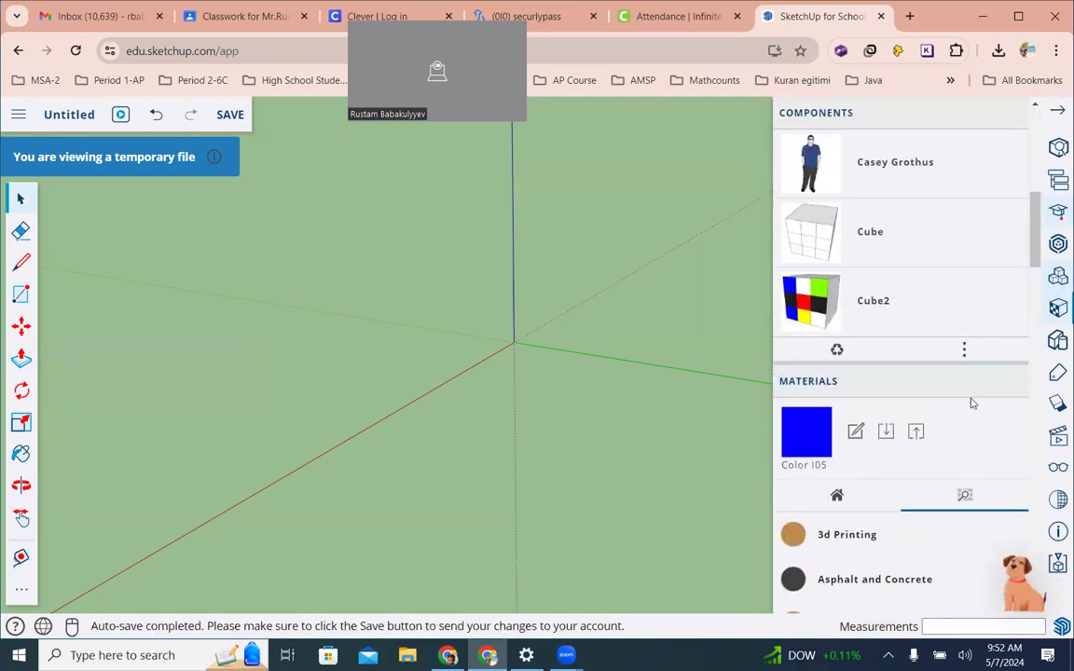
{"action": "scroll", "coordinate": [852, 373], "scroll_direction": "up", "scroll_amount": 3}
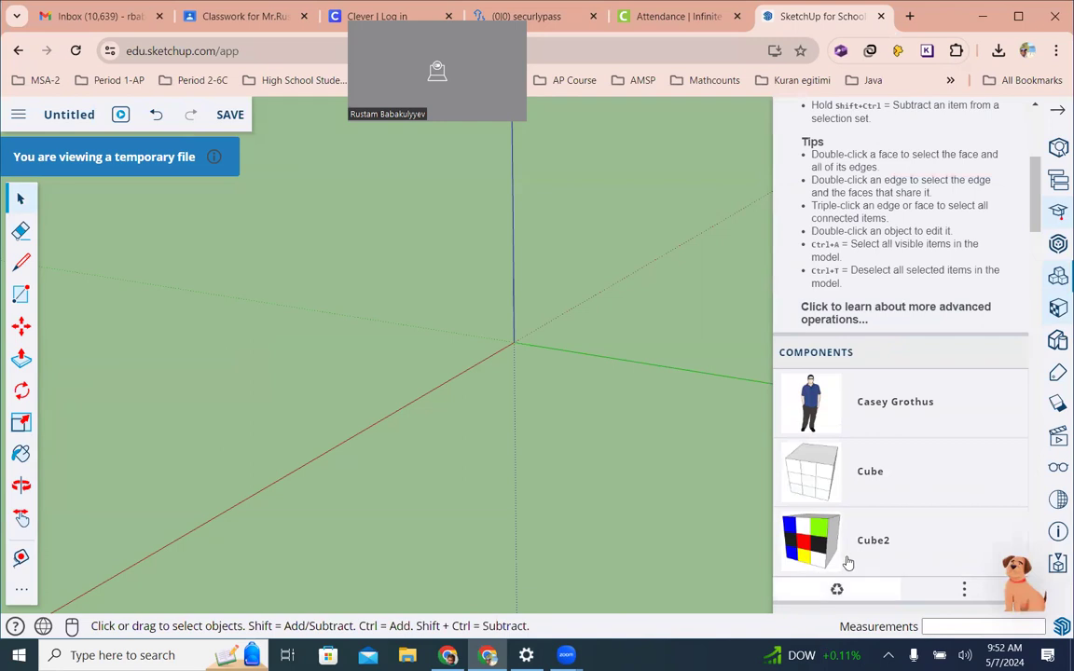
{"action": "left_click", "coordinate": [806, 548]}
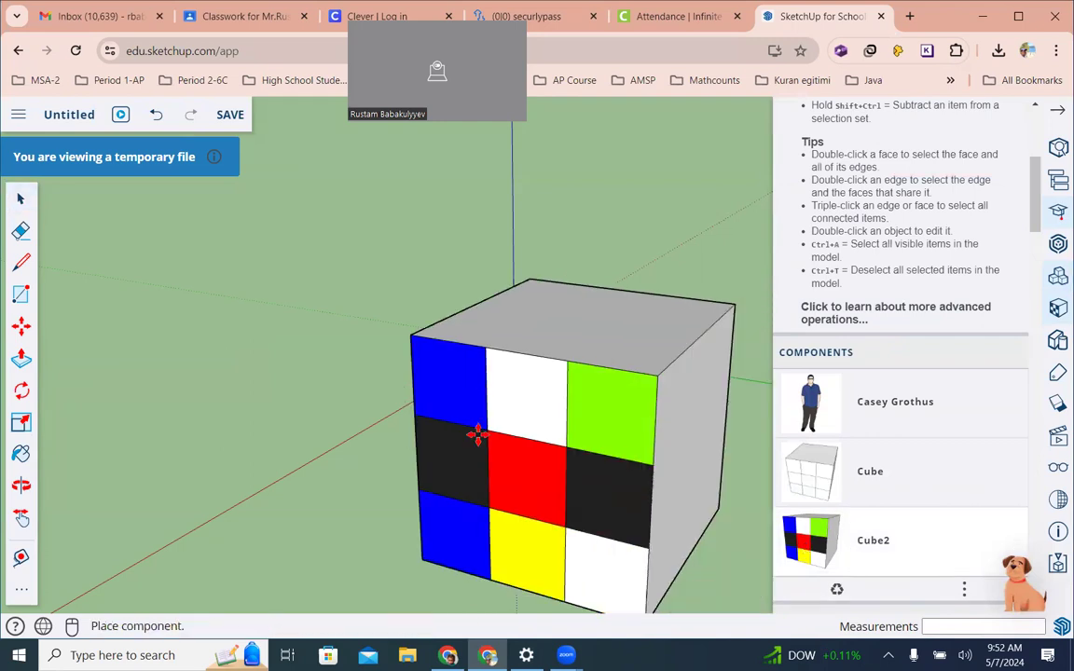
{"action": "left_click", "coordinate": [397, 393]}
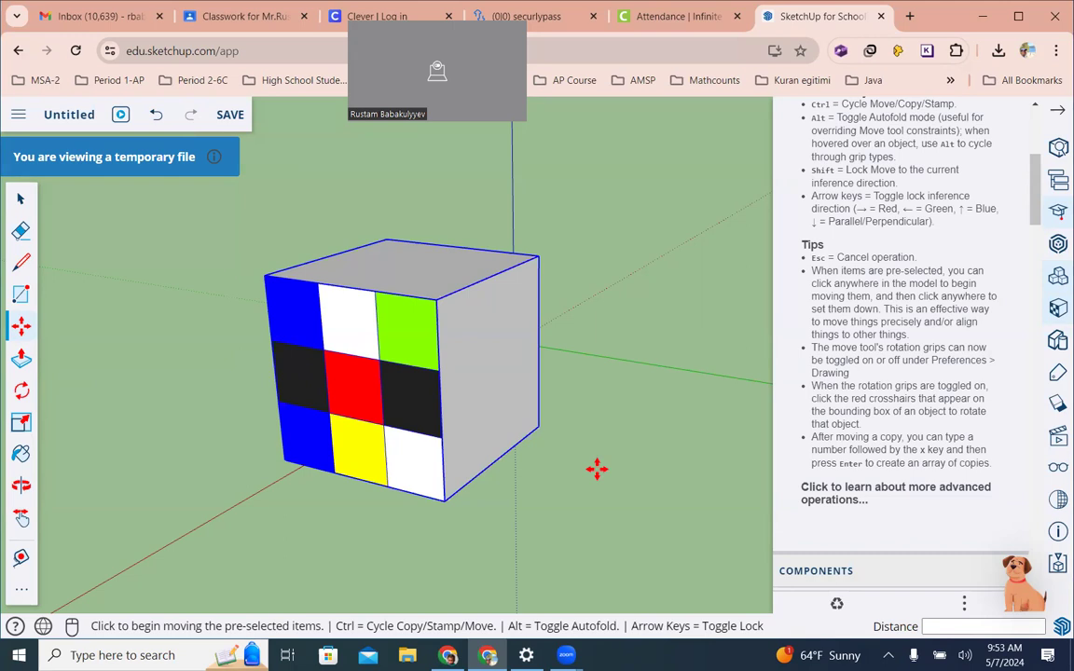
Explode the placed cube component back into loose faces.
{"action": "right_click", "coordinate": [360, 329]}
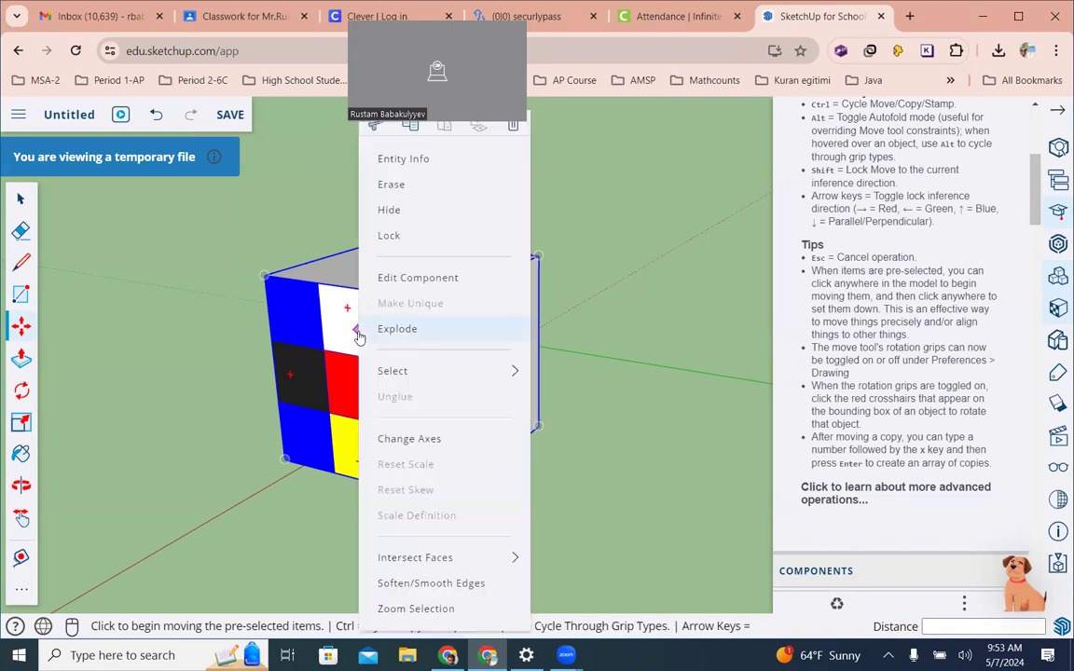
{"action": "left_click", "coordinate": [412, 332]}
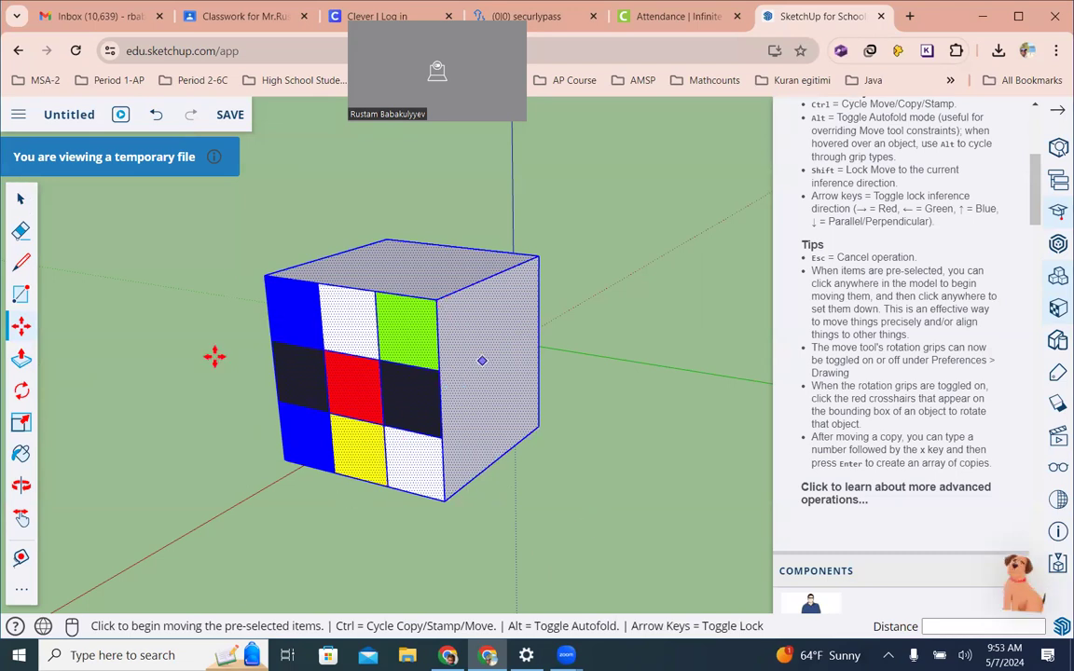
{"action": "left_click", "coordinate": [101, 484]}
Try painting the cube salmon Color A03, then undo it and clear the selection.
{"action": "left_click", "coordinate": [21, 453]}
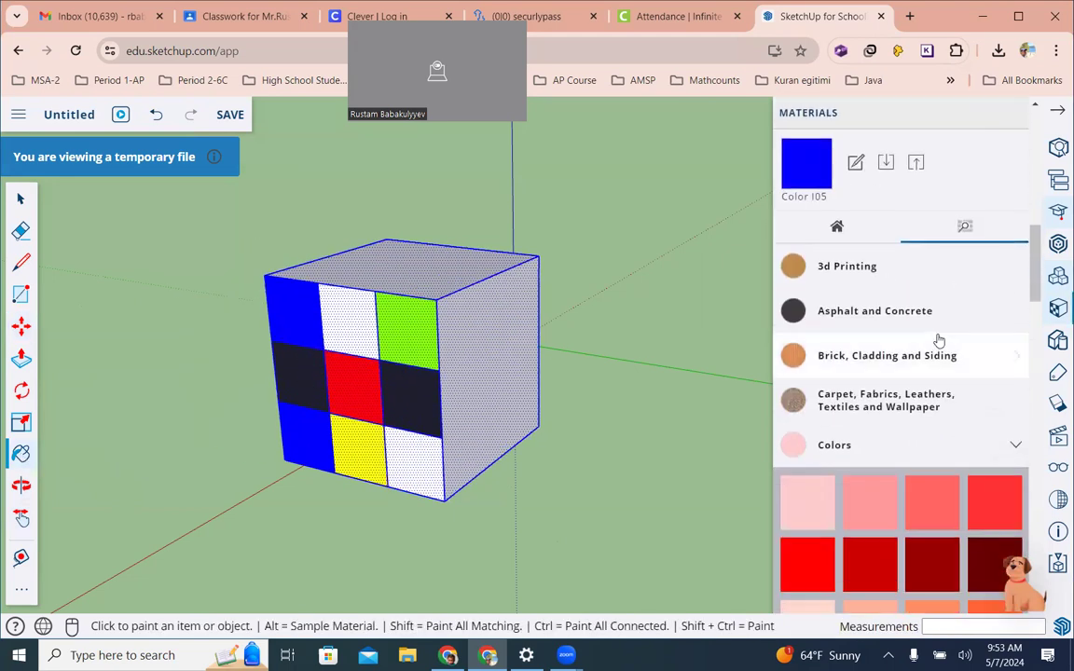
{"action": "left_click", "coordinate": [932, 503]}
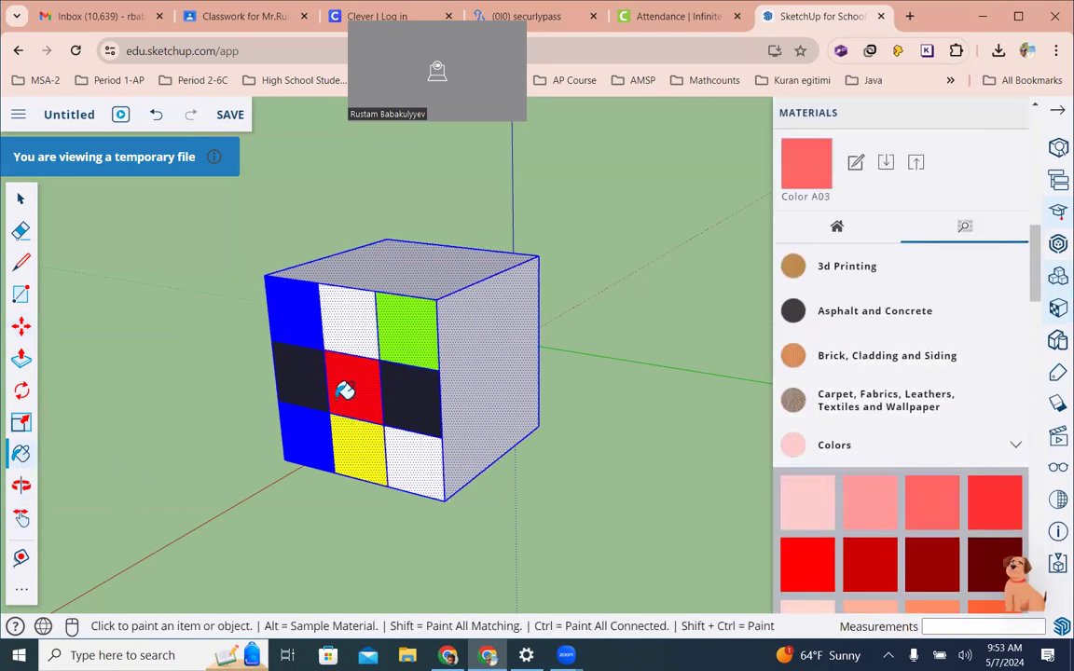
{"action": "left_click", "coordinate": [307, 434]}
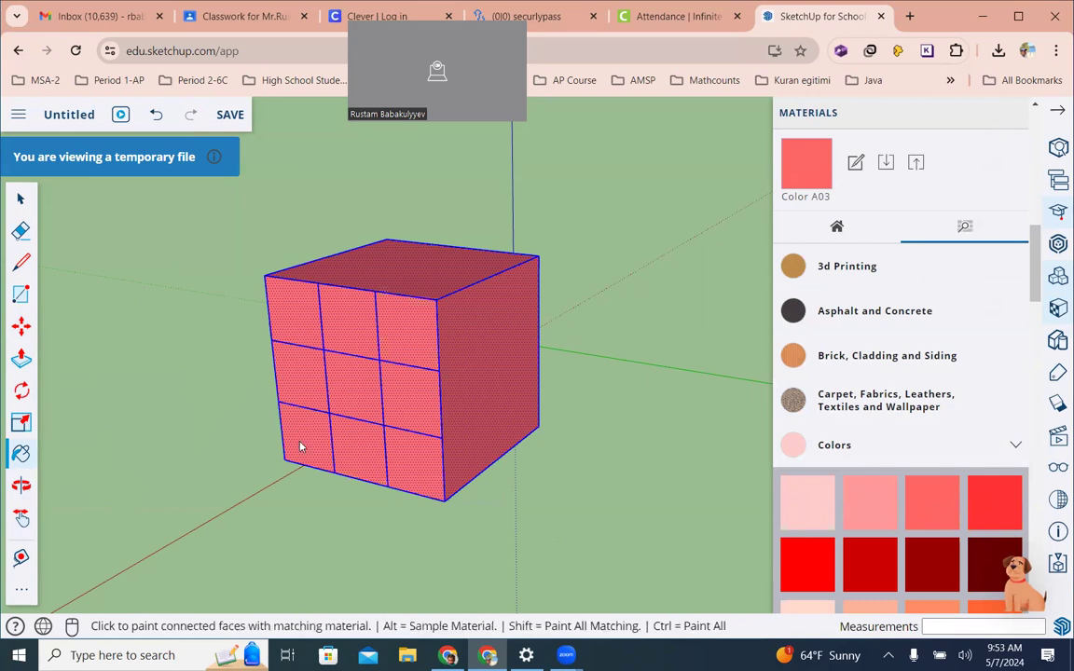
{"action": "key", "text": "ctrl+z"}
{"action": "key", "text": "space"}
{"action": "key", "text": "Escape"}
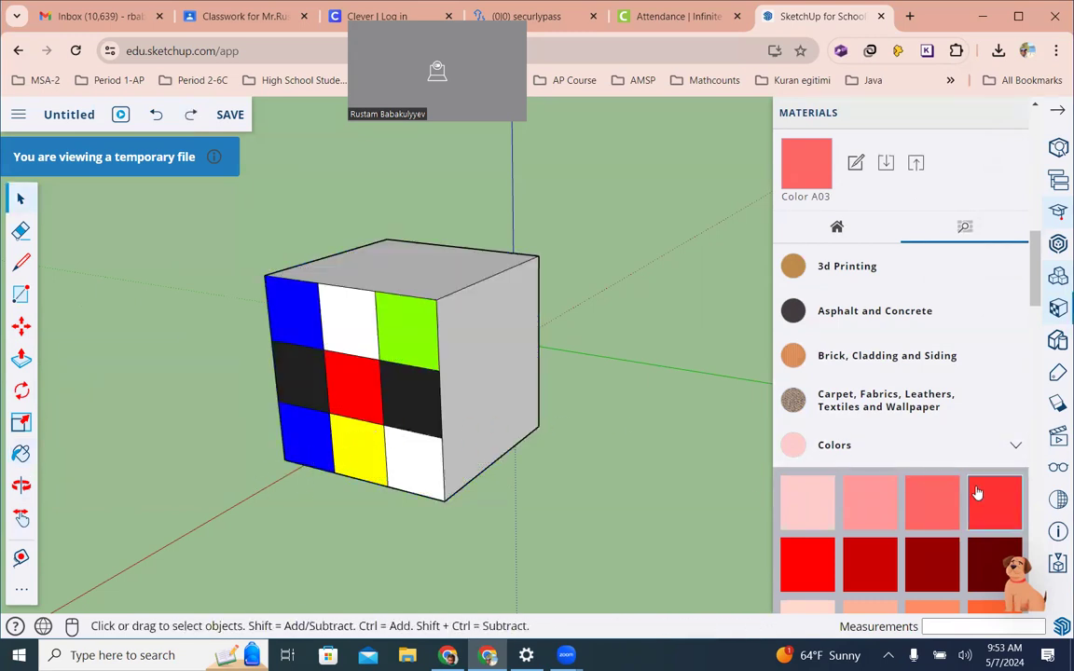
Paint the bottom-left blue square red with Color A04, then box-select the whole cube.
{"action": "left_click", "coordinate": [20, 453]}
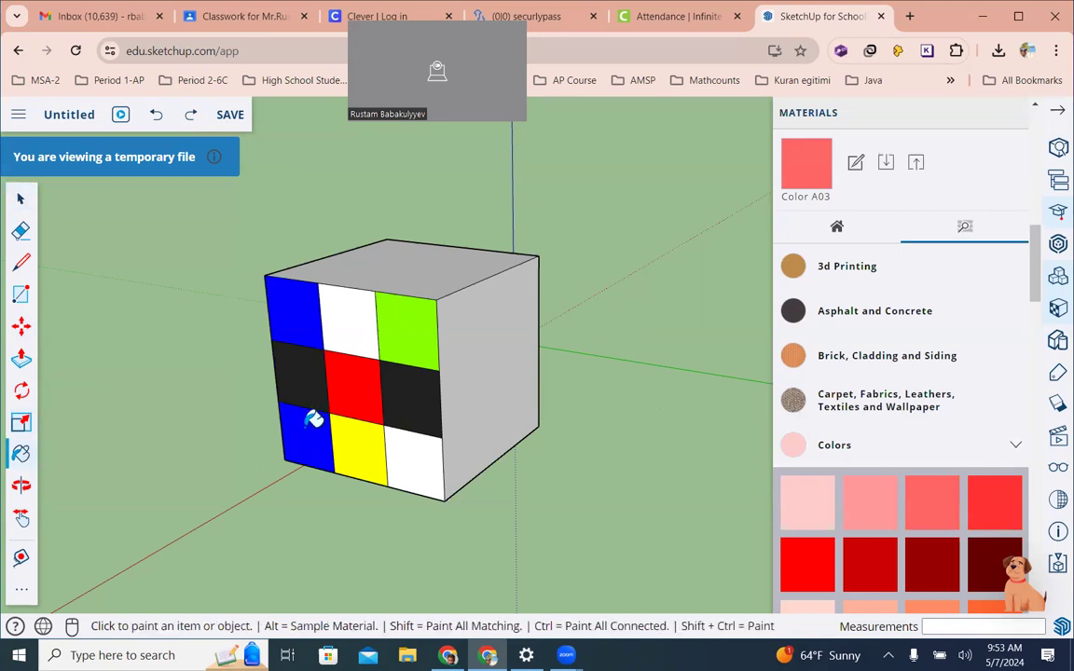
{"action": "left_click", "coordinate": [312, 420]}
{"action": "left_click", "coordinate": [1010, 494]}
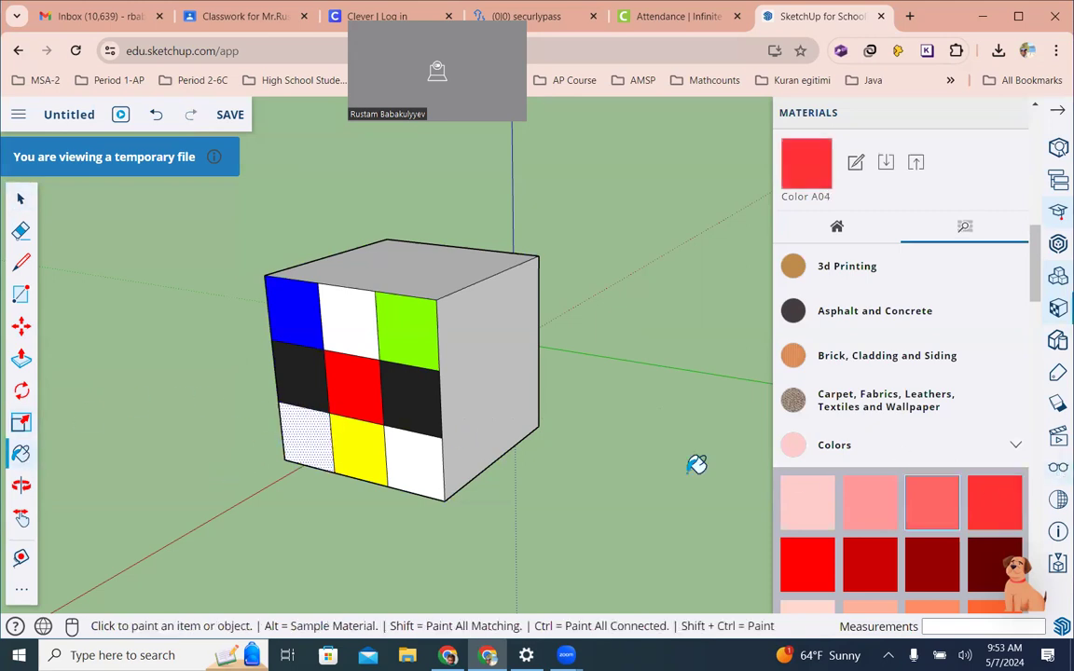
{"action": "left_click", "coordinate": [298, 435]}
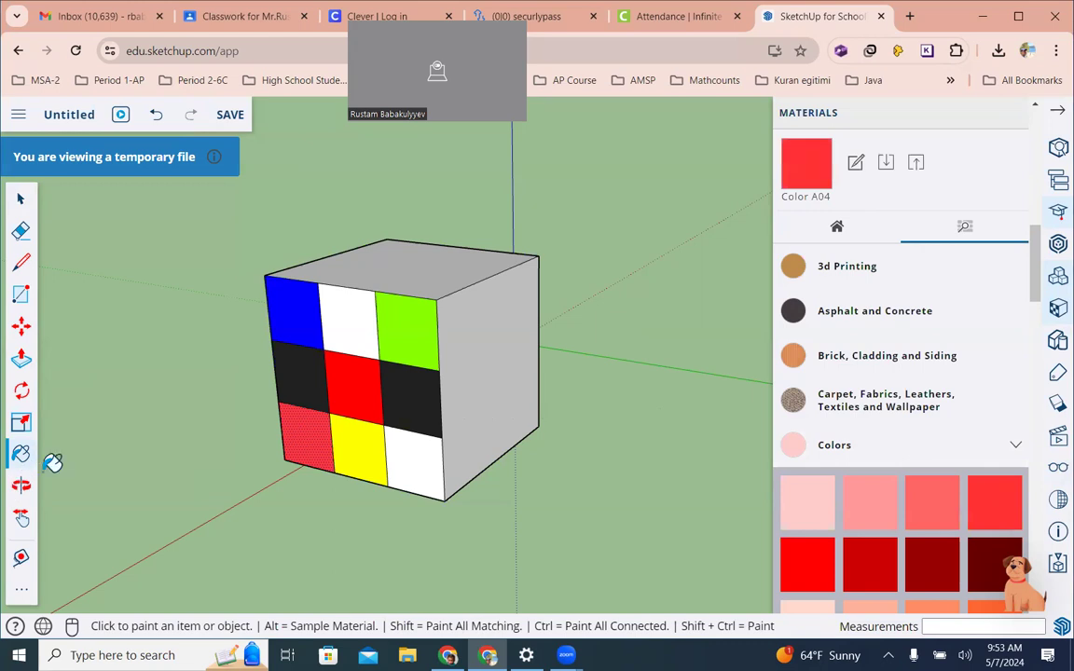
{"action": "key", "text": "space"}
{"action": "mouse_move", "coordinate": [199, 197]}
{"action": "left_mouse_down"}
{"action": "mouse_move", "coordinate": [423, 506]}
{"action": "mouse_move", "coordinate": [635, 590]}
{"action": "mouse_move", "coordinate": [628, 571]}
{"action": "left_mouse_up"}
Make the selected cube a component named 'cube 3'.
{"action": "right_click", "coordinate": [373, 358]}
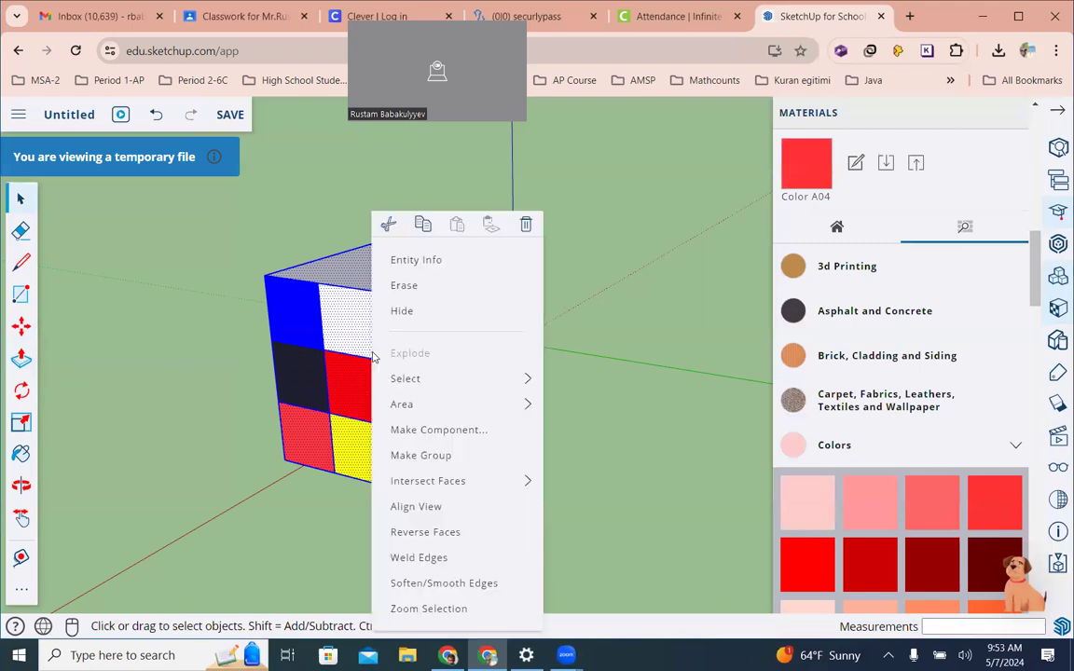
{"action": "left_click", "coordinate": [434, 429]}
{"action": "type", "text": "cube 3"}
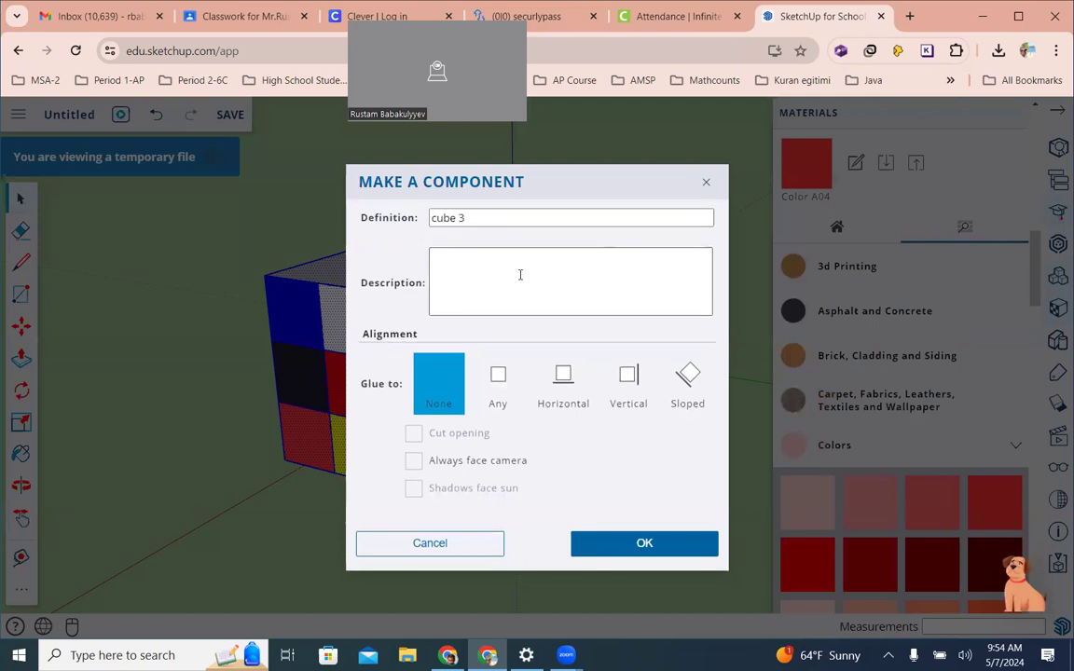
{"action": "key", "text": "Return"}
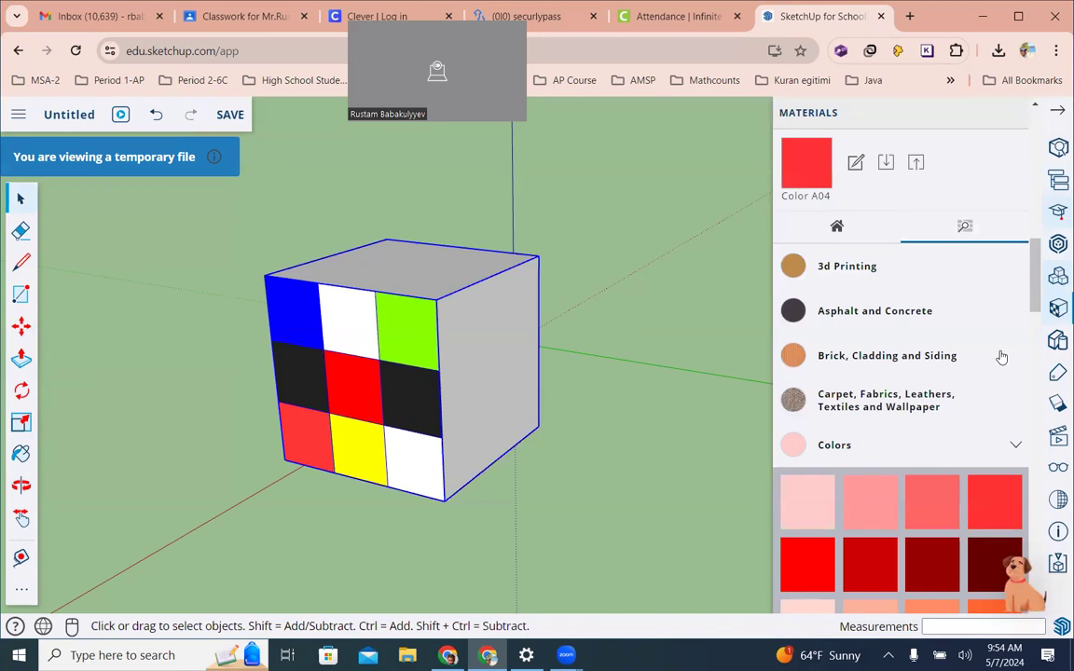
Swap the Materials panel for Components, then delete the cube from the model.
{"action": "scroll", "coordinate": [998, 356], "scroll_direction": "down", "scroll_amount": 5}
{"action": "scroll", "coordinate": [981, 359], "scroll_direction": "down", "scroll_amount": 8}
{"action": "scroll", "coordinate": [995, 343], "scroll_direction": "up", "scroll_amount": 6}
{"action": "left_click", "coordinate": [1057, 108]}
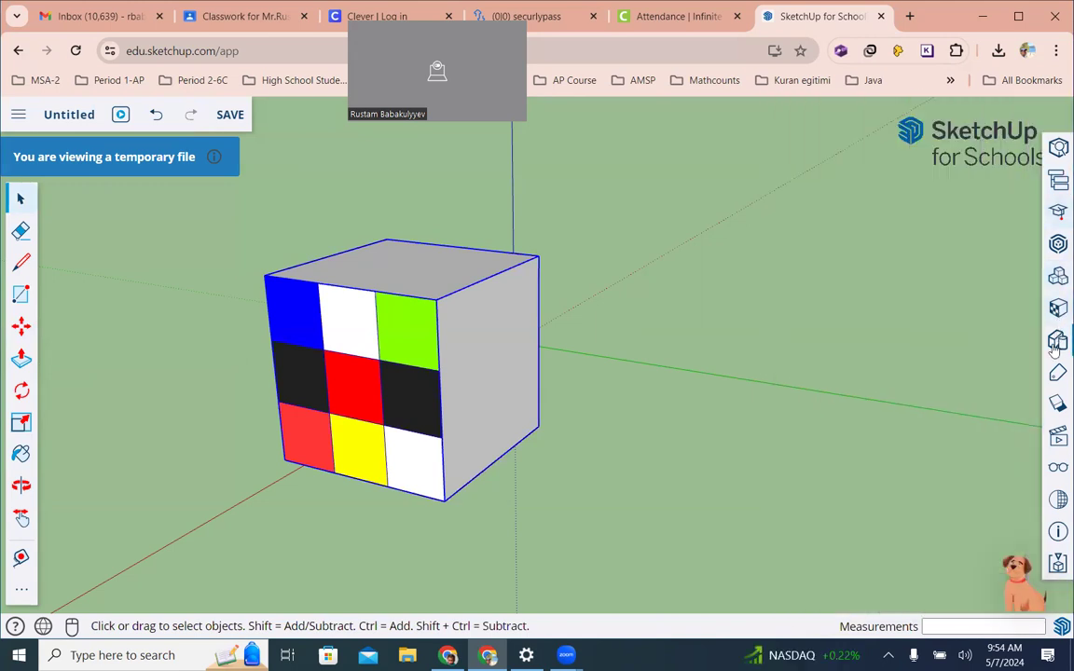
{"action": "left_click", "coordinate": [1057, 276]}
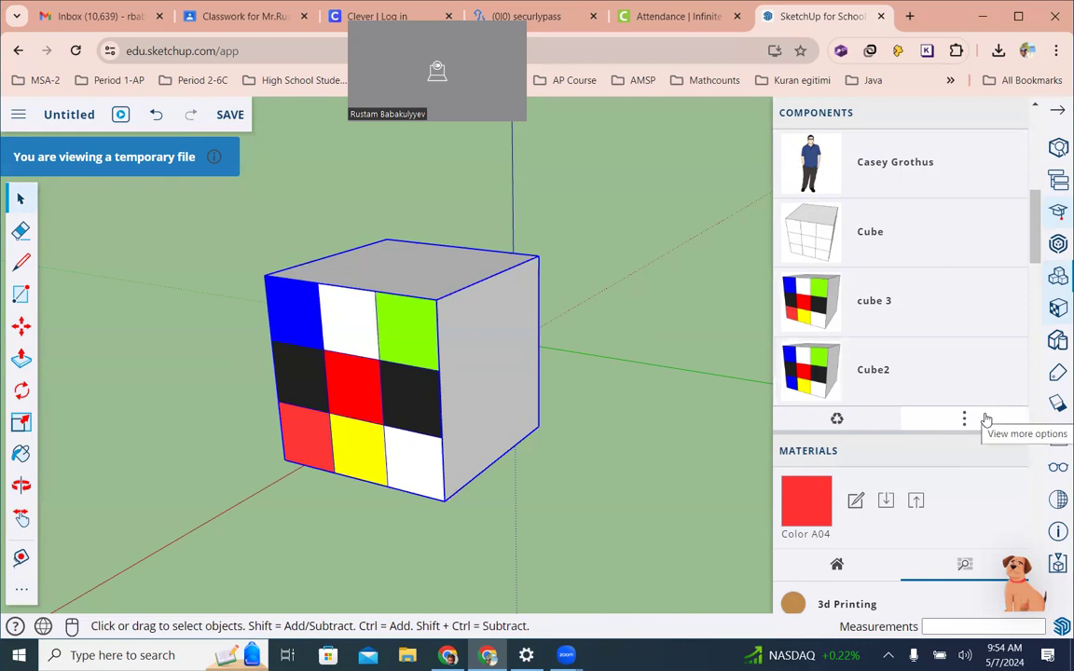
{"action": "left_click_drag", "start_coordinate": [181, 198], "coordinate": [569, 560]}
{"action": "key", "text": "Delete"}
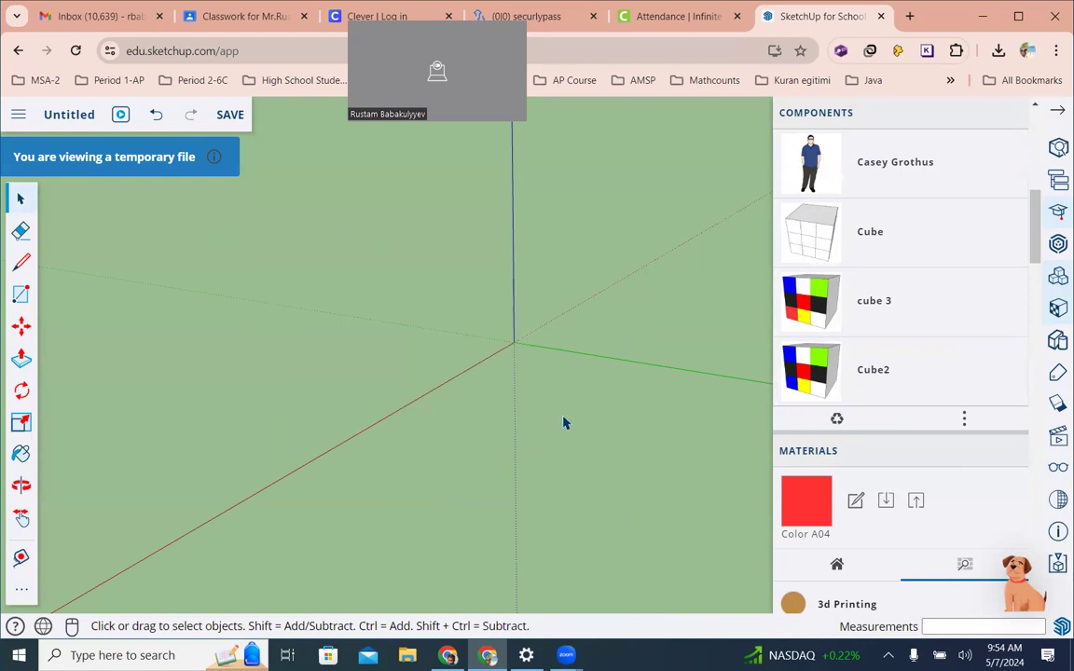
Expand the Tuesday-msa2 staircase post and browse photos starting from image_50424577.JPG.
{"action": "key", "text": "ctrl+2"}
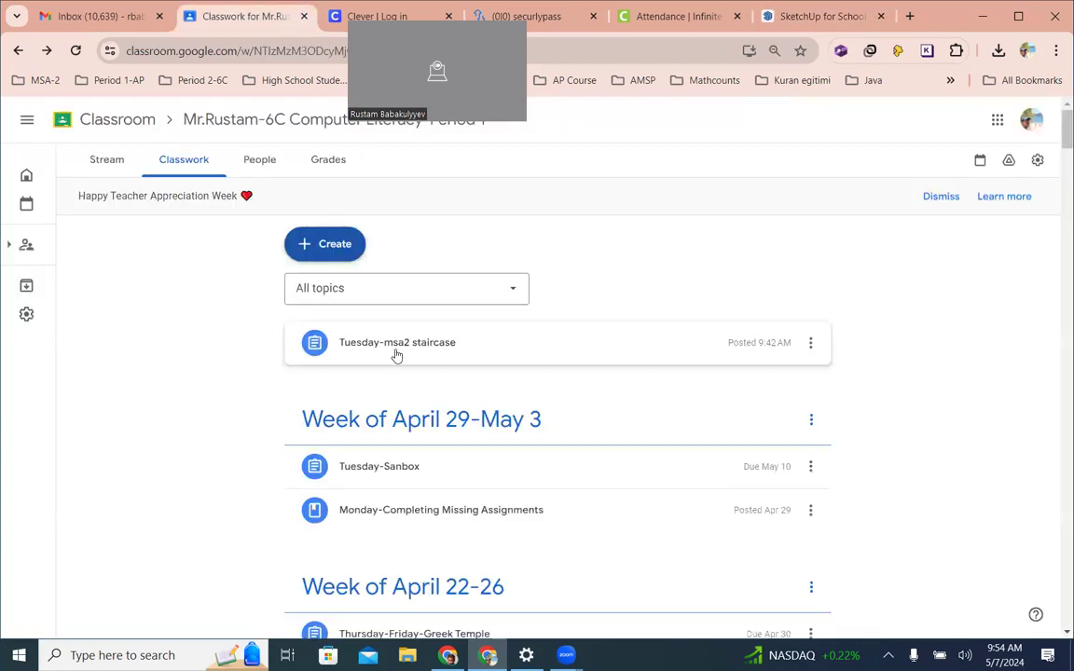
{"action": "left_click", "coordinate": [410, 345]}
{"action": "scroll", "coordinate": [503, 458], "scroll_direction": "down", "scroll_amount": 5}
{"action": "scroll", "coordinate": [527, 422], "scroll_direction": "up", "scroll_amount": 4}
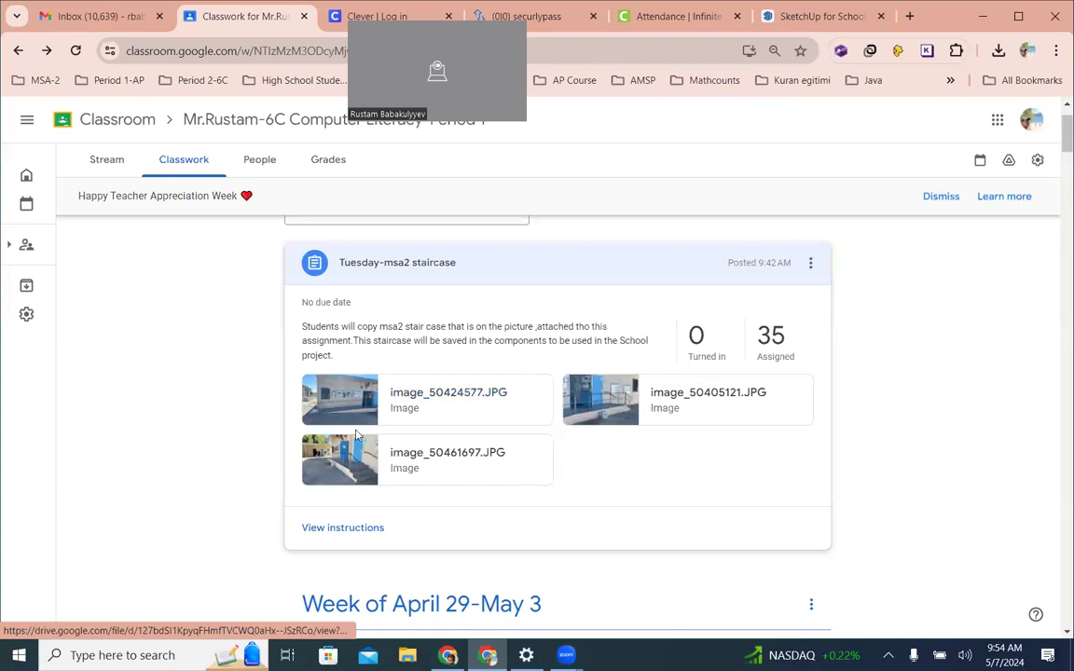
{"action": "left_click", "coordinate": [330, 399]}
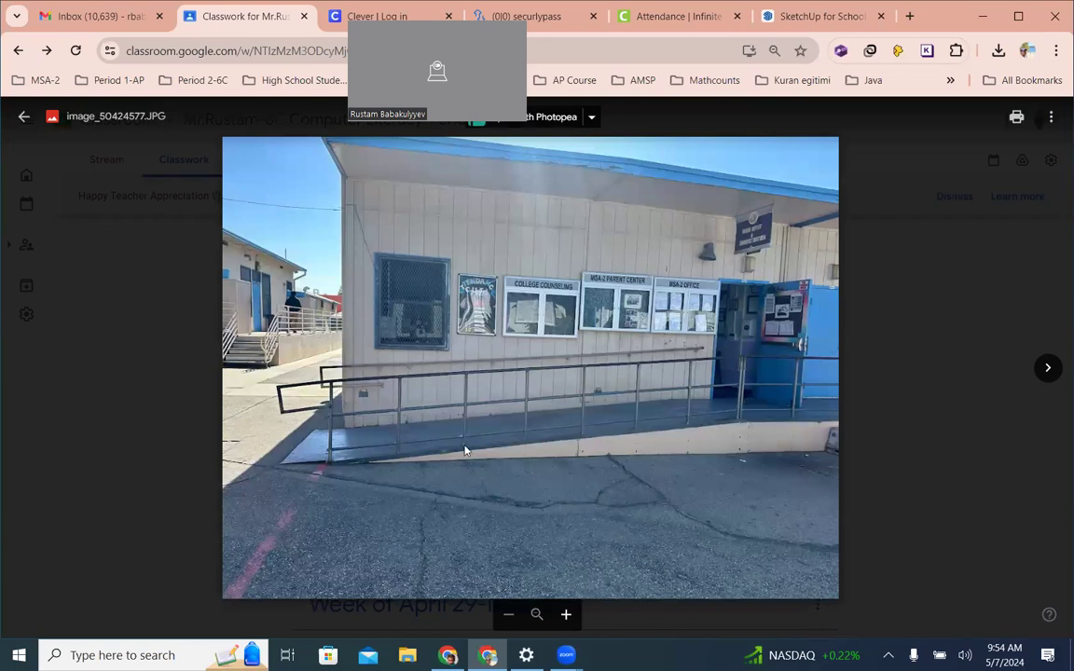
{"action": "left_click", "coordinate": [1048, 367]}
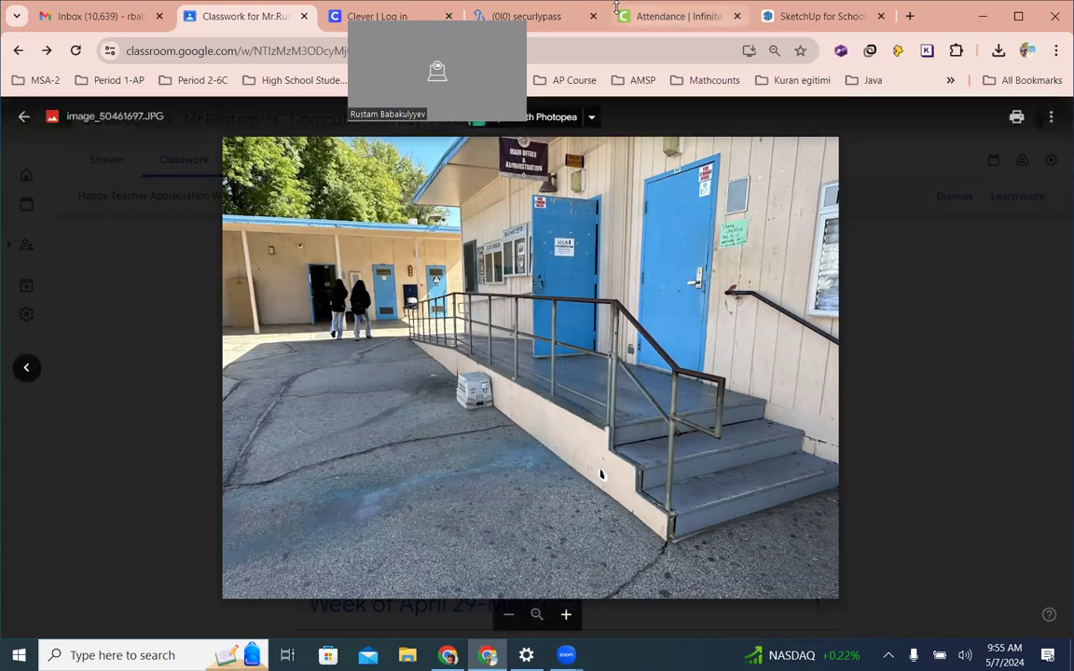
Back in SketchUp, draw a long rectangular base face starting at the axes origin.
{"action": "left_click", "coordinate": [811, 16]}
{"action": "mouse_move", "coordinate": [424, 479]}
{"action": "left_mouse_down"}
{"action": "mouse_move", "coordinate": [479, 474]}
{"action": "mouse_move", "coordinate": [429, 467]}
{"action": "mouse_move", "coordinate": [403, 499]}
{"action": "mouse_move", "coordinate": [432, 505]}
{"action": "mouse_move", "coordinate": [422, 487]}
{"action": "left_mouse_up"}
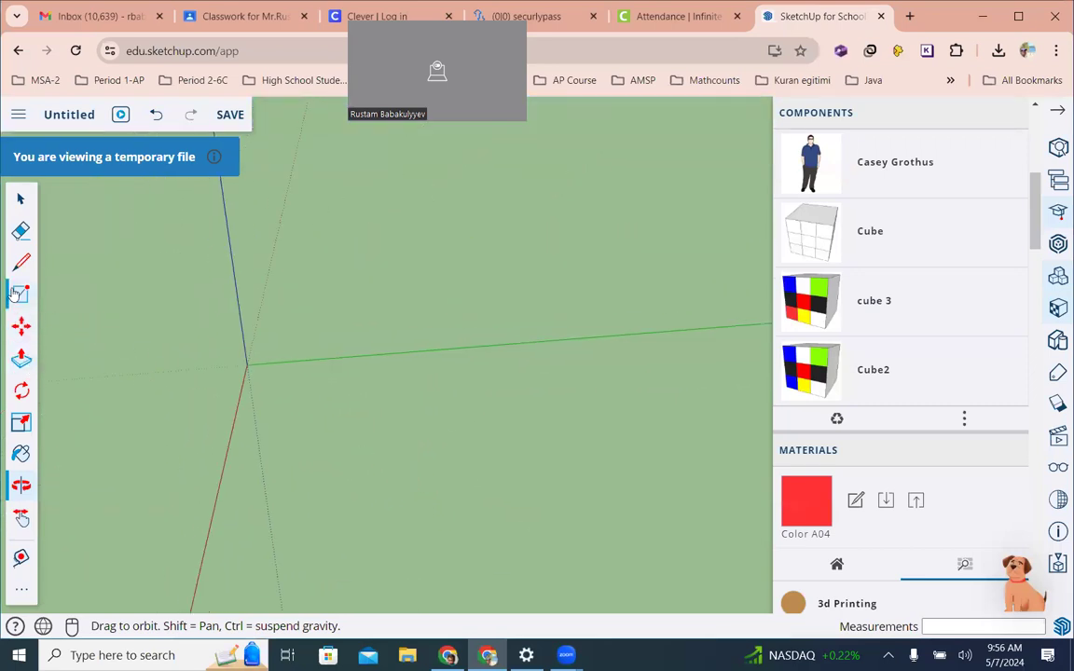
{"action": "left_click", "coordinate": [20, 294]}
{"action": "left_click", "coordinate": [246, 365]}
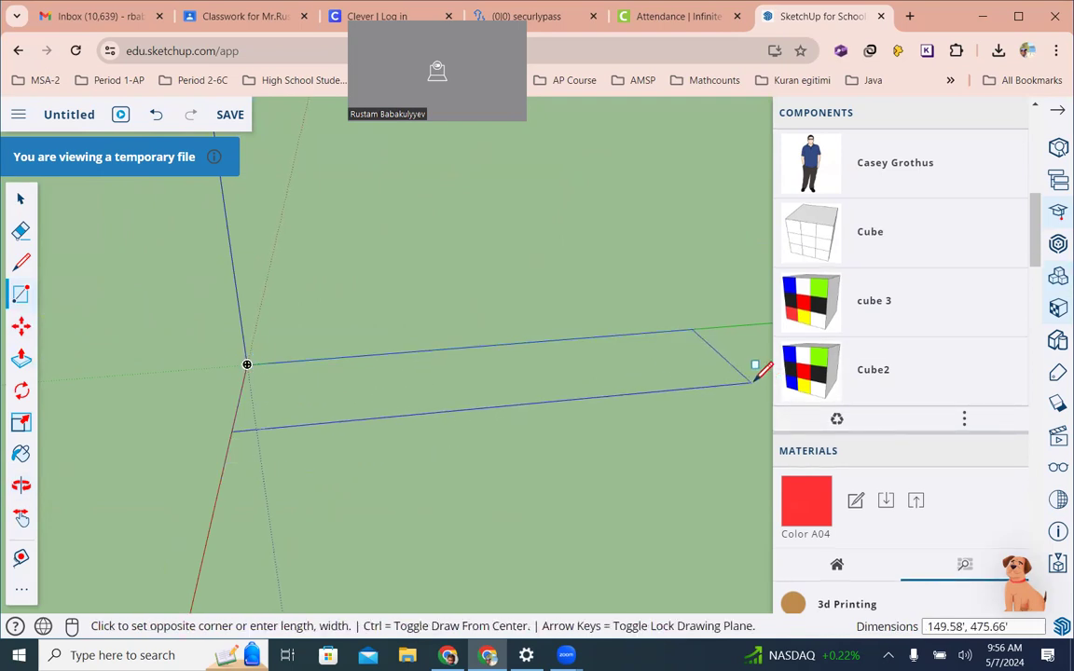
{"action": "left_click", "coordinate": [760, 374]}
{"action": "scroll", "coordinate": [628, 417], "scroll_direction": "down", "scroll_amount": 1}
{"action": "scroll", "coordinate": [627, 417], "scroll_direction": "down", "scroll_amount": 1}
Divide the base with three cross lines, marking off a landing and step strips.
{"action": "left_click", "coordinate": [21, 262]}
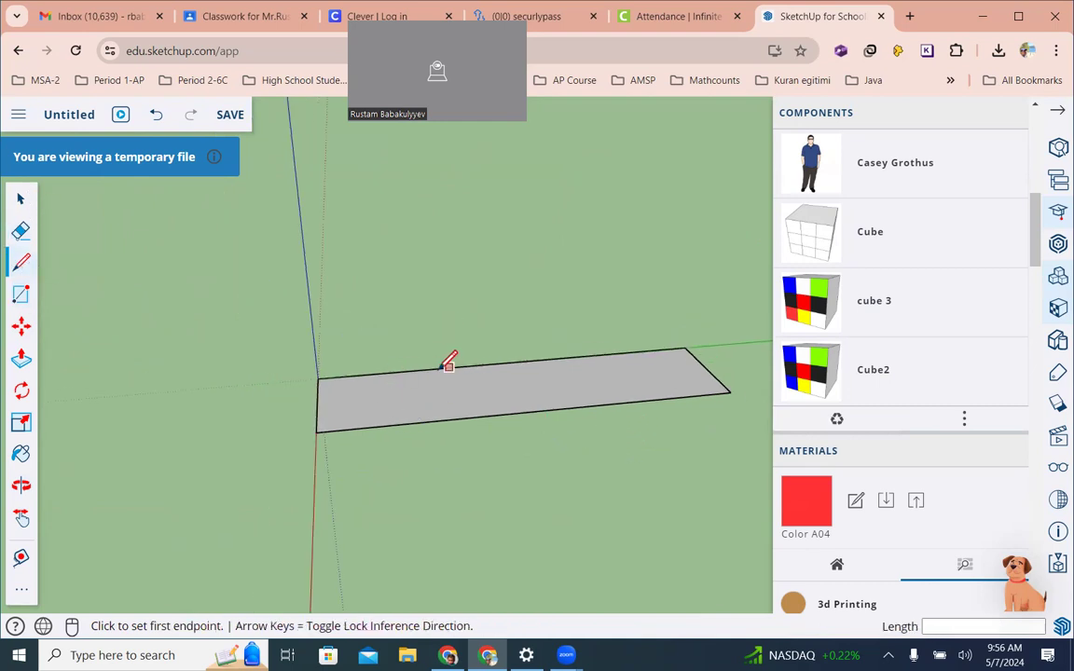
{"action": "left_click", "coordinate": [444, 369]}
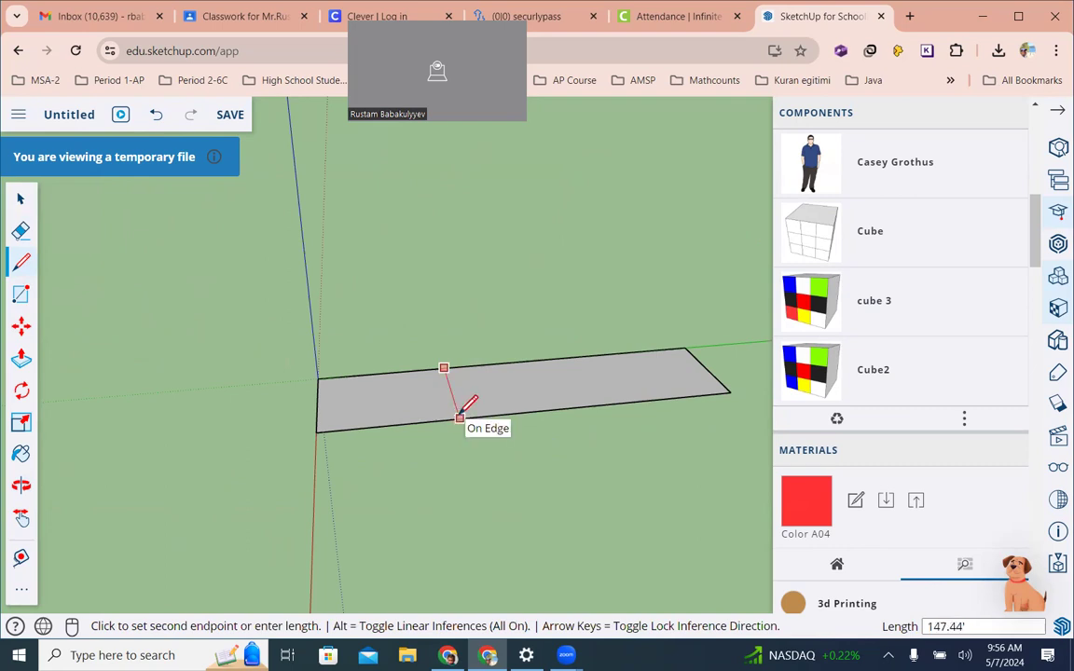
{"action": "left_click", "coordinate": [458, 415]}
{"action": "scroll", "coordinate": [699, 360], "scroll_direction": "up", "scroll_amount": 2}
{"action": "scroll", "coordinate": [690, 352], "scroll_direction": "up", "scroll_amount": 1}
{"action": "left_click", "coordinate": [641, 344]}
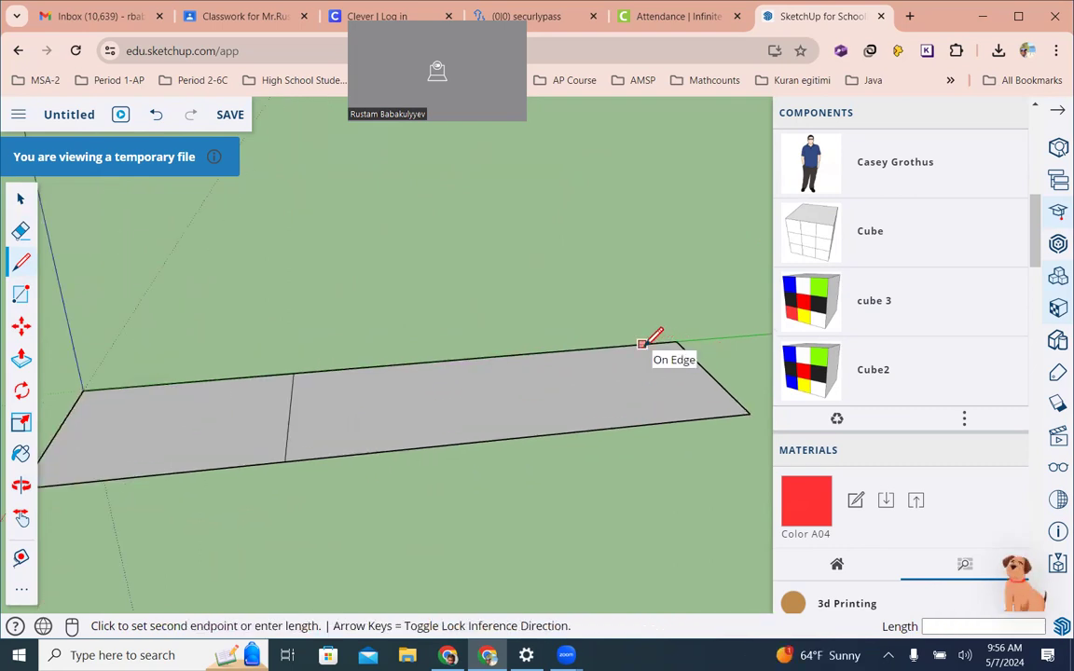
{"action": "left_click", "coordinate": [712, 415]}
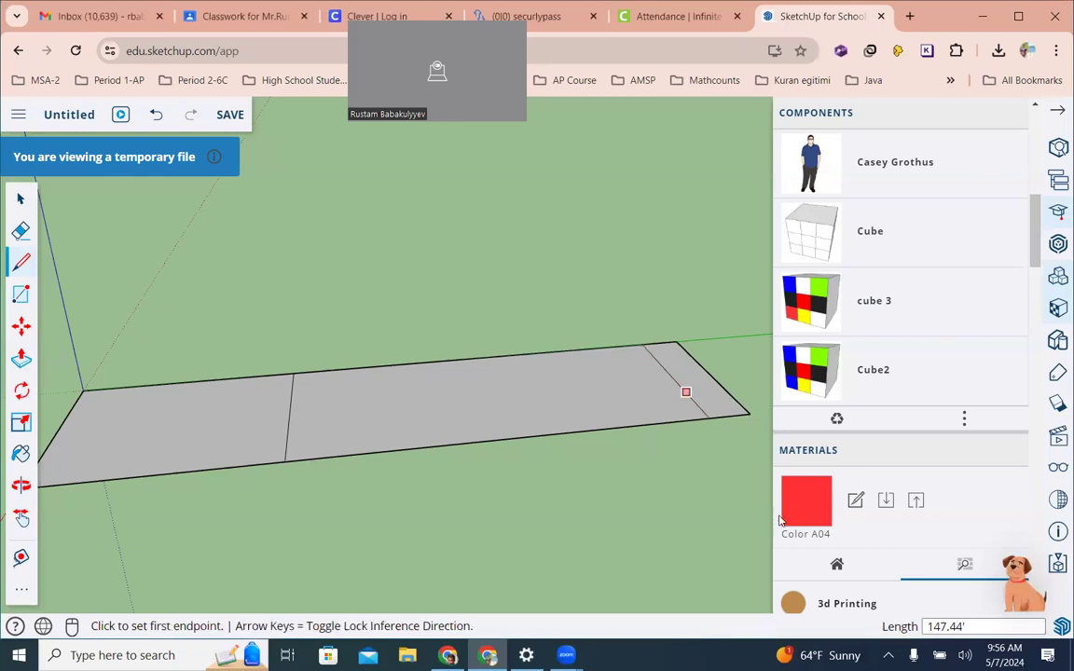
{"action": "left_click", "coordinate": [612, 345]}
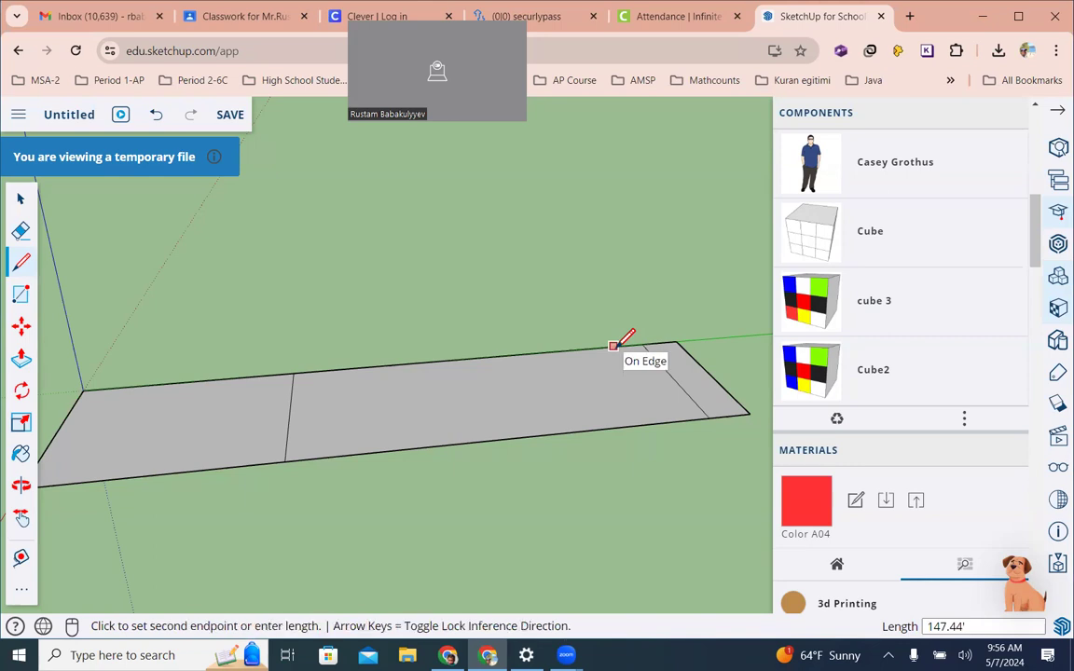
{"action": "left_click", "coordinate": [673, 420]}
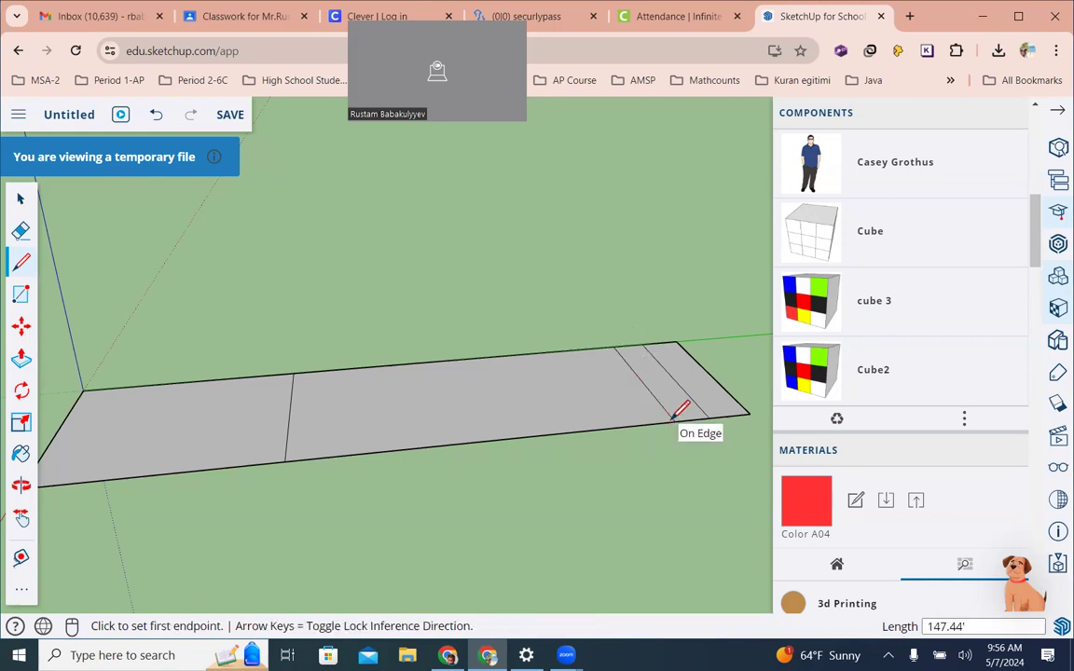
Push/pull the landing block up and raise the step strips to 13.74' and 5.70'.
{"action": "key", "text": "p"}
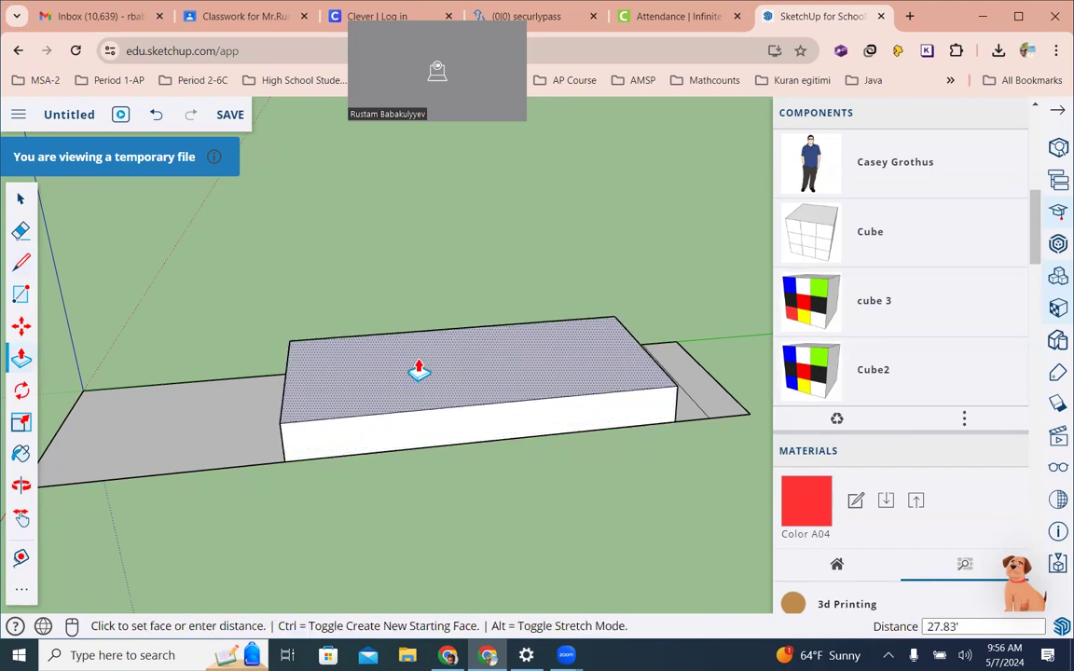
{"action": "left_click", "coordinate": [418, 366]}
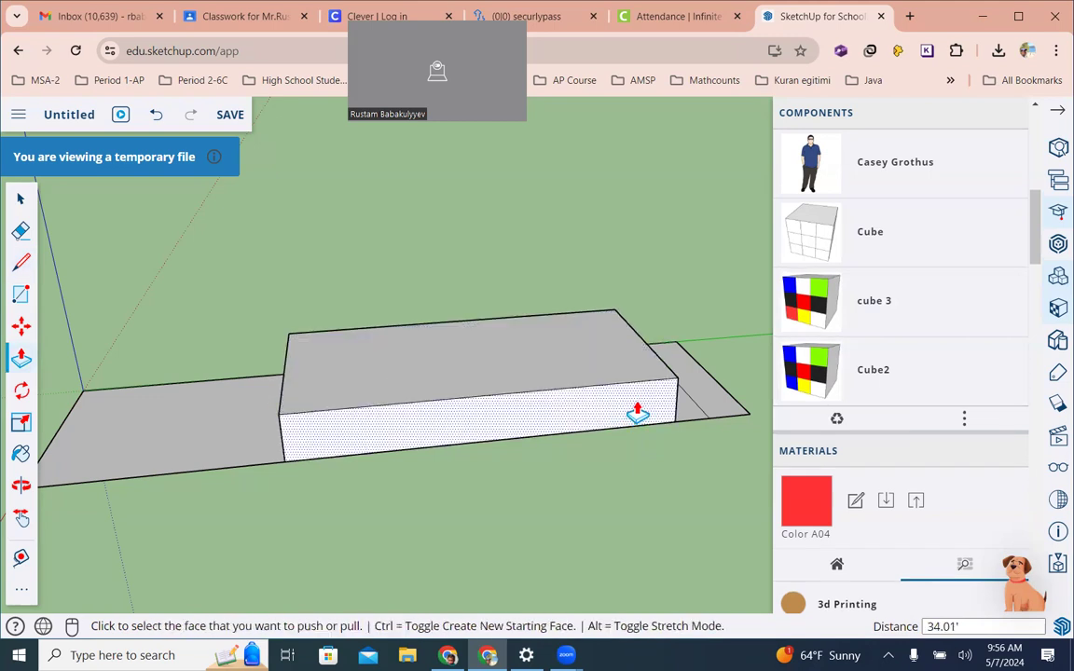
{"action": "key", "text": "o"}
{"action": "left_click_drag", "start_coordinate": [654, 429], "coordinate": [623, 461]}
{"action": "key", "text": "p"}
{"action": "left_click", "coordinate": [646, 447]}
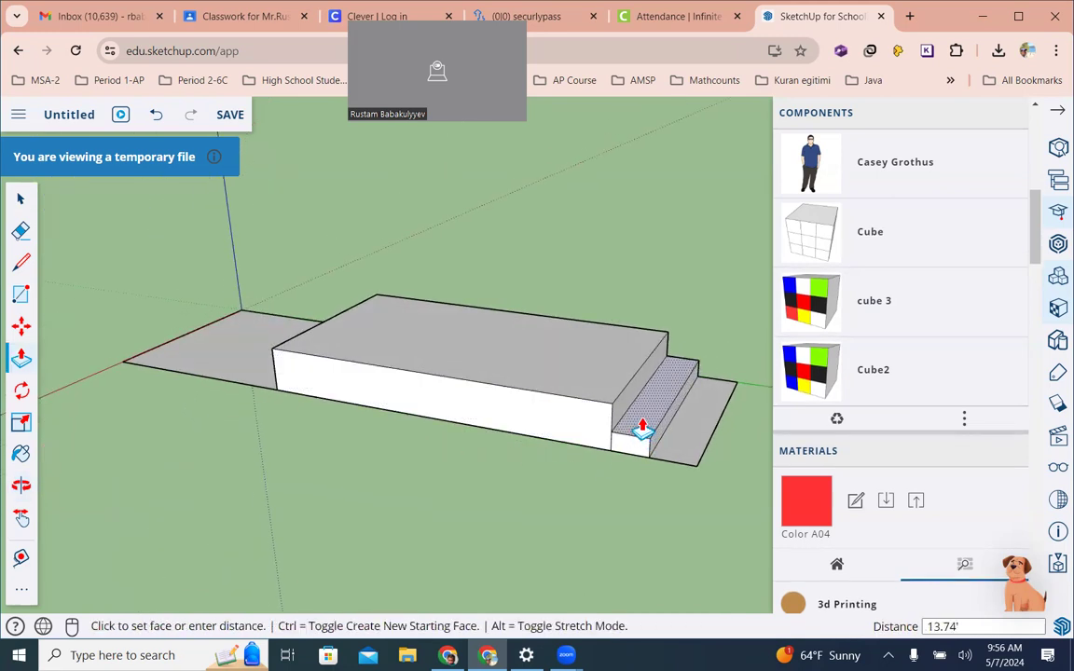
{"action": "left_click", "coordinate": [641, 429]}
{"action": "left_click", "coordinate": [680, 455]}
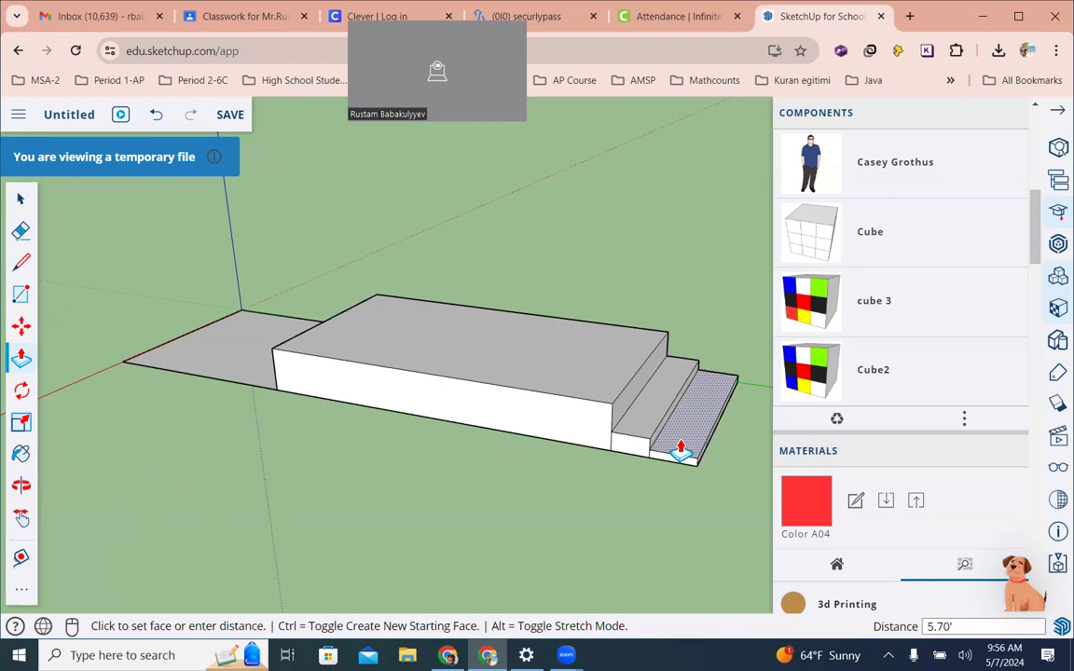
{"action": "left_click", "coordinate": [677, 458]}
Rework heights: landing to 16.40', steps to 11.57' and 8.07'.
{"action": "left_click", "coordinate": [642, 433]}
{"action": "left_click", "coordinate": [642, 427]}
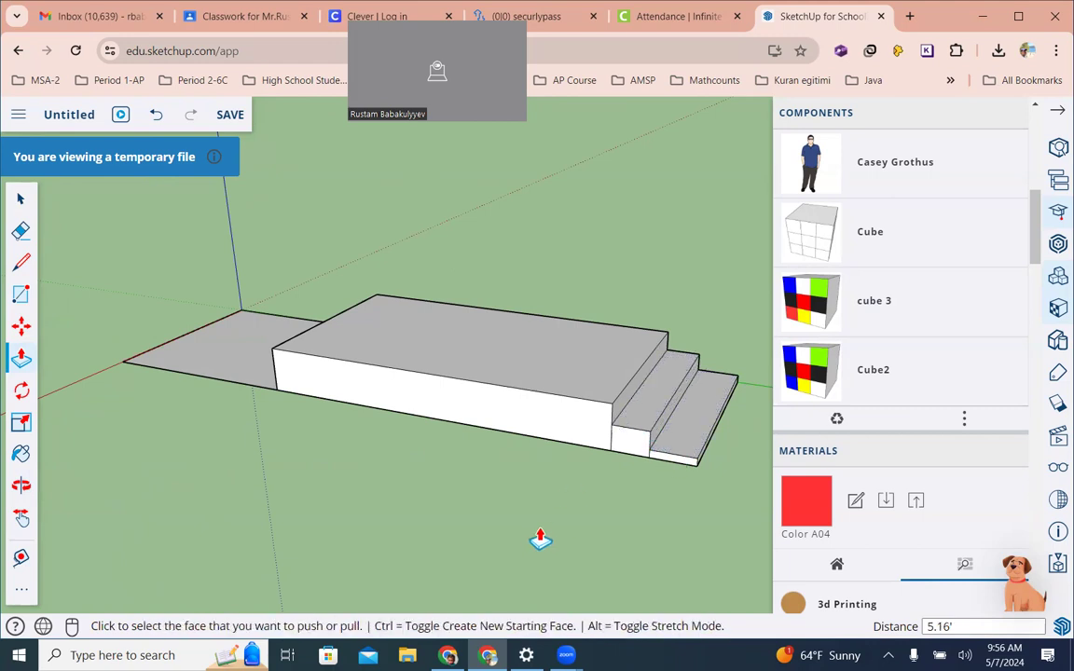
{"action": "left_click", "coordinate": [568, 395]}
{"action": "left_click", "coordinate": [569, 371]}
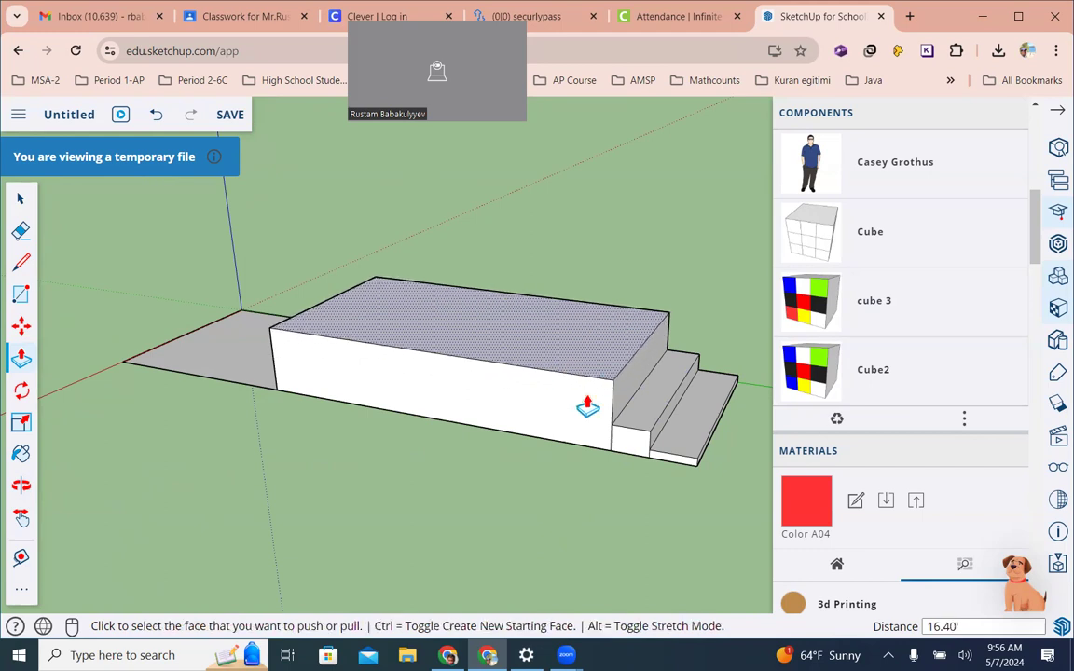
{"action": "left_click", "coordinate": [627, 431]}
{"action": "left_click", "coordinate": [627, 425]}
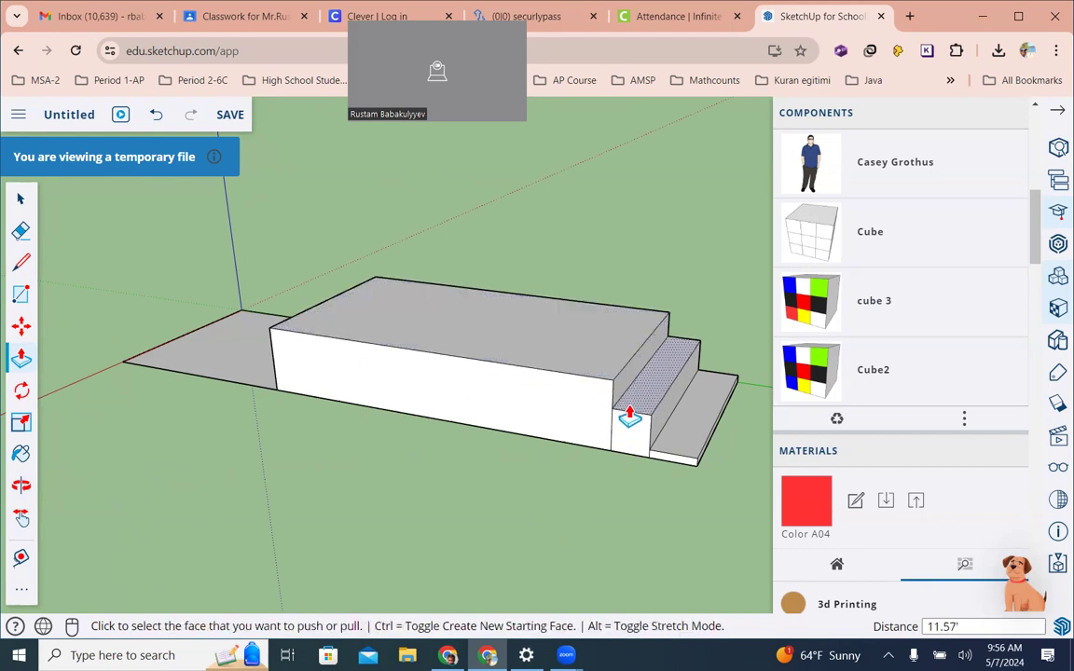
{"action": "left_click", "coordinate": [677, 445]}
{"action": "left_click", "coordinate": [678, 439]}
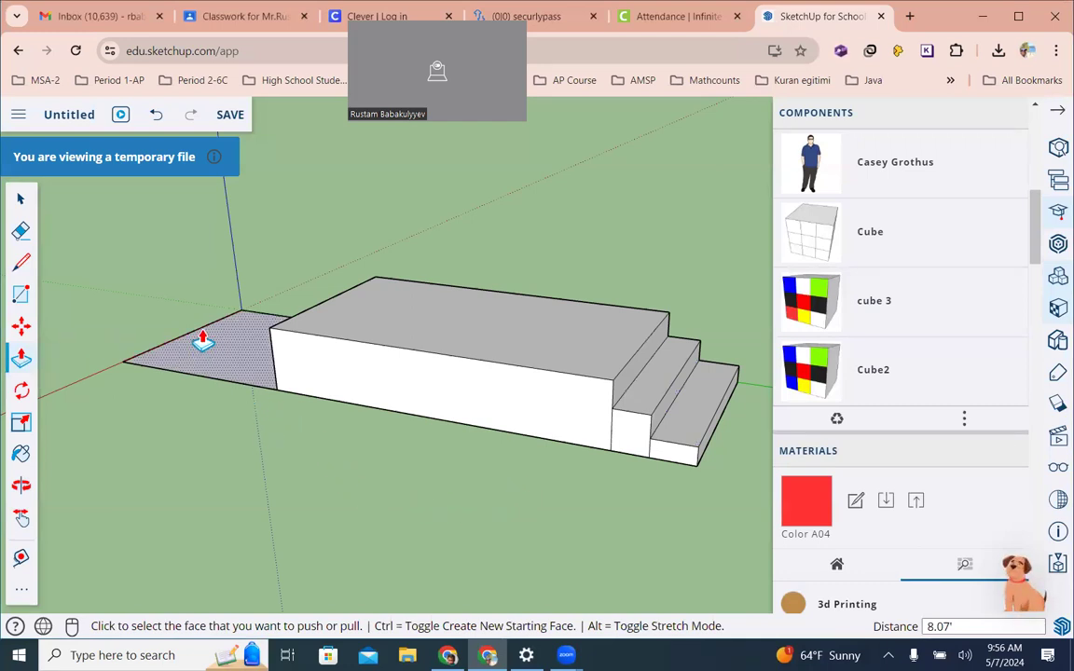
{"action": "middle_click_drag", "start_coordinate": [198, 322], "coordinate": [459, 468]}
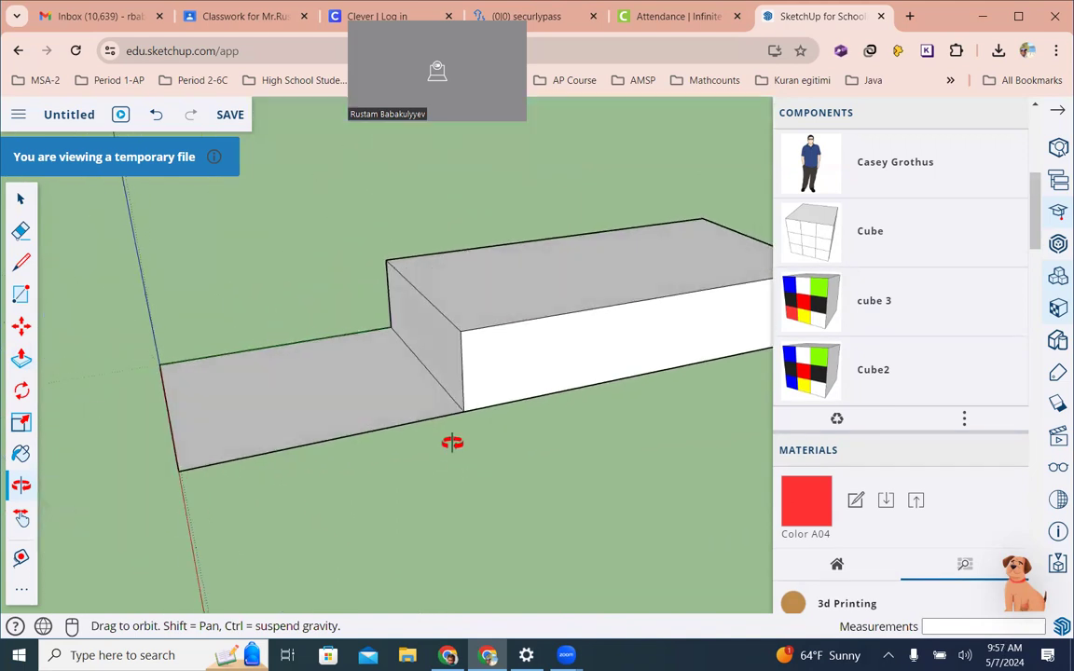
Draw lines from both top corners of the box down to the ground rectangle's outer corners.
{"action": "left_click", "coordinate": [20, 264]}
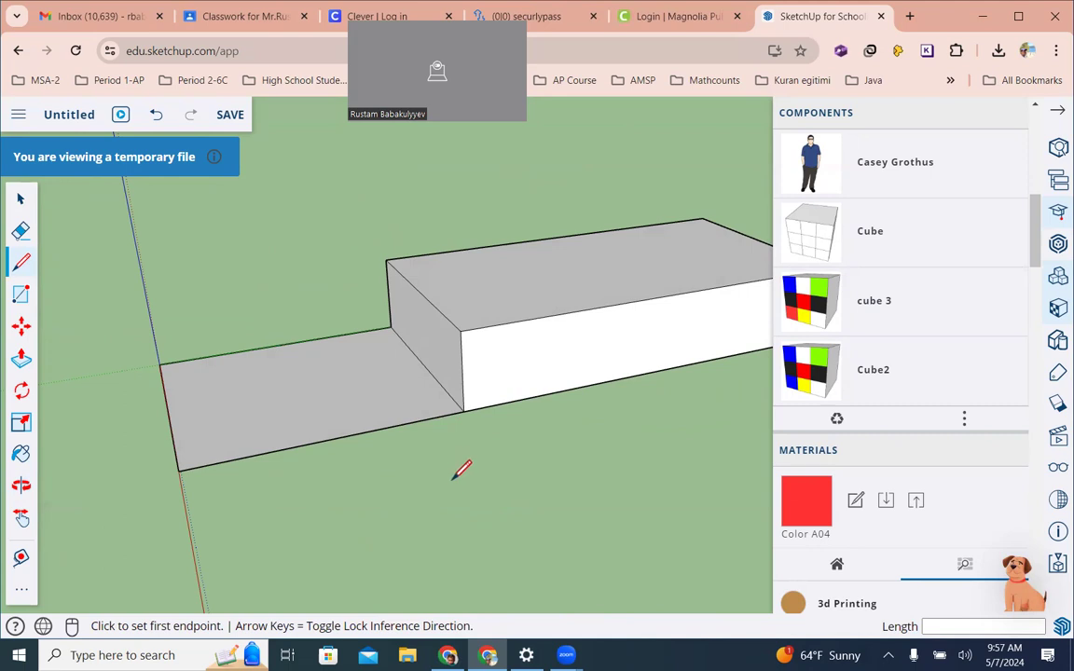
{"action": "left_click", "coordinate": [386, 260]}
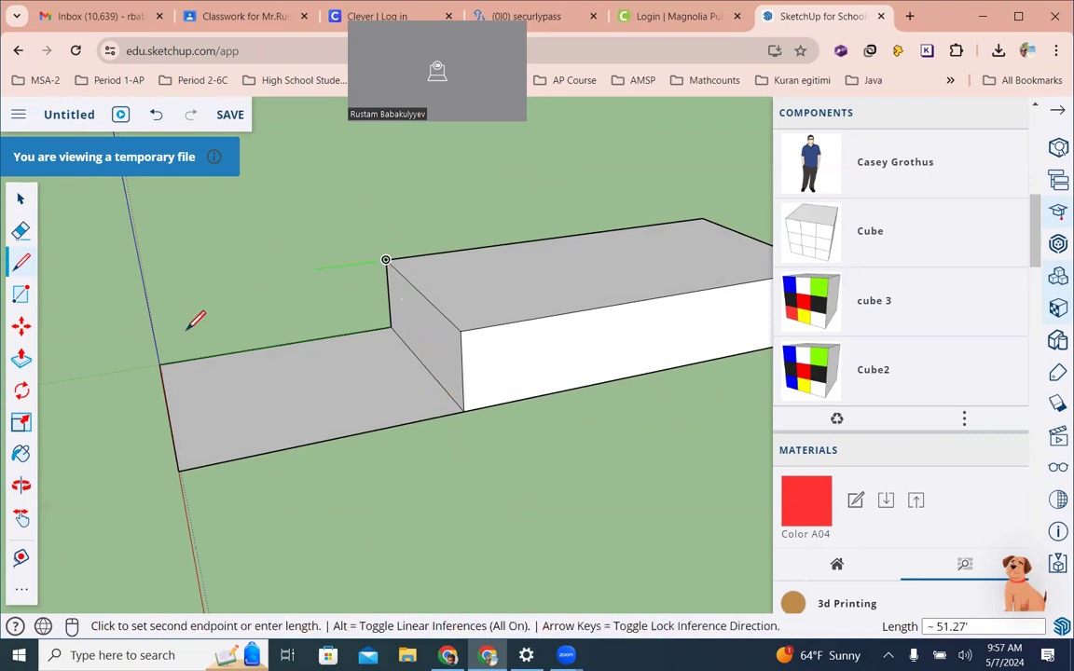
{"action": "left_click", "coordinate": [161, 362]}
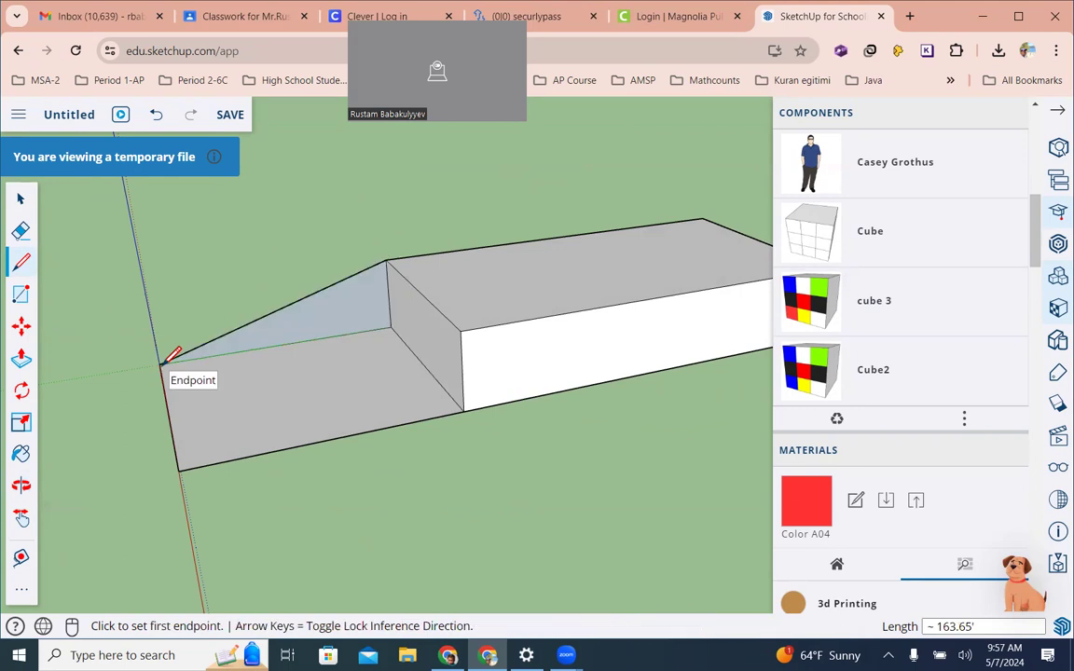
{"action": "left_click", "coordinate": [459, 331]}
{"action": "left_click", "coordinate": [179, 470]}
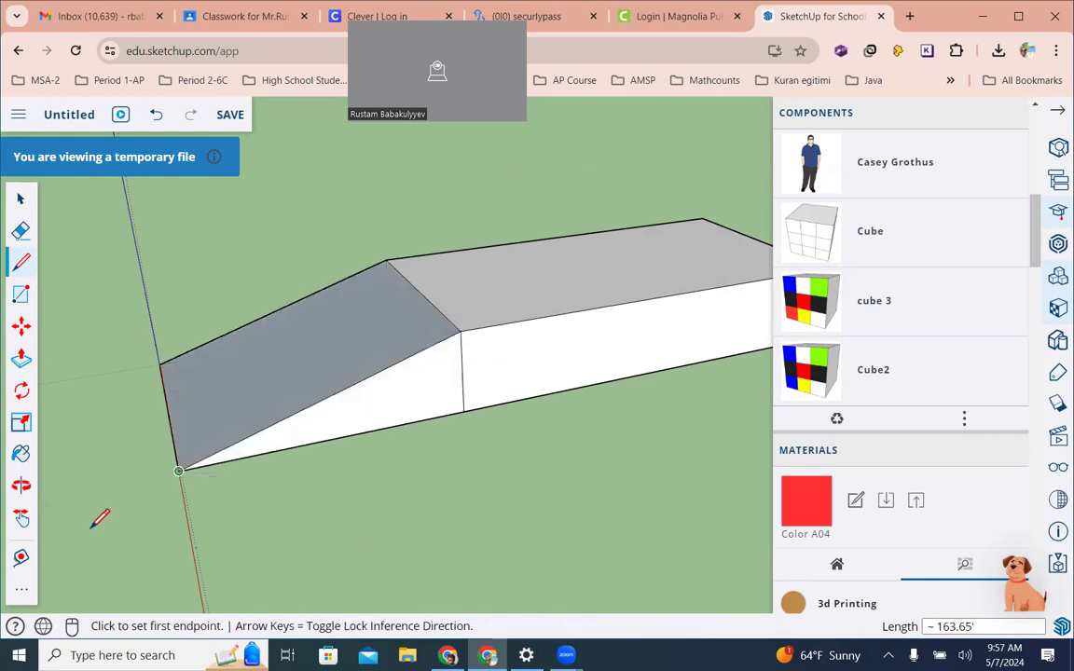
{"action": "scroll", "coordinate": [485, 275], "scroll_direction": "down", "scroll_amount": 5}
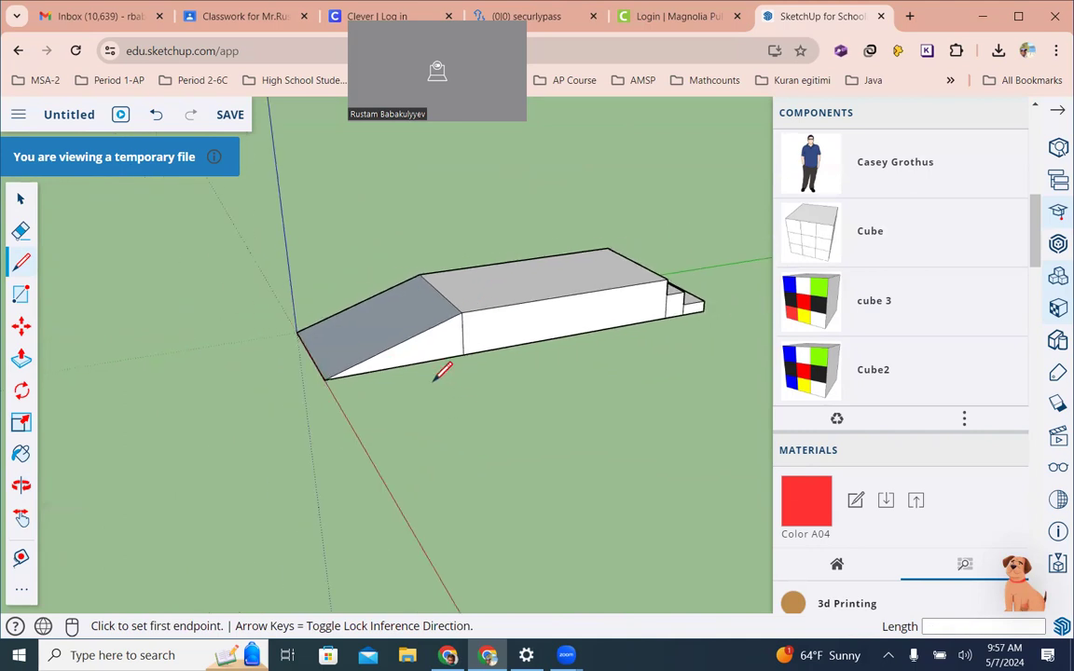
{"action": "key", "text": "o"}
{"action": "mouse_move", "coordinate": [424, 423]}
{"action": "left_mouse_down"}
{"action": "mouse_move", "coordinate": [369, 423]}
{"action": "mouse_move", "coordinate": [381, 398]}
{"action": "mouse_move", "coordinate": [351, 406]}
{"action": "left_mouse_up"}
Erase the seam edge on the model's far side, undoing an accidental step-edge erase.
{"action": "key", "text": "space"}
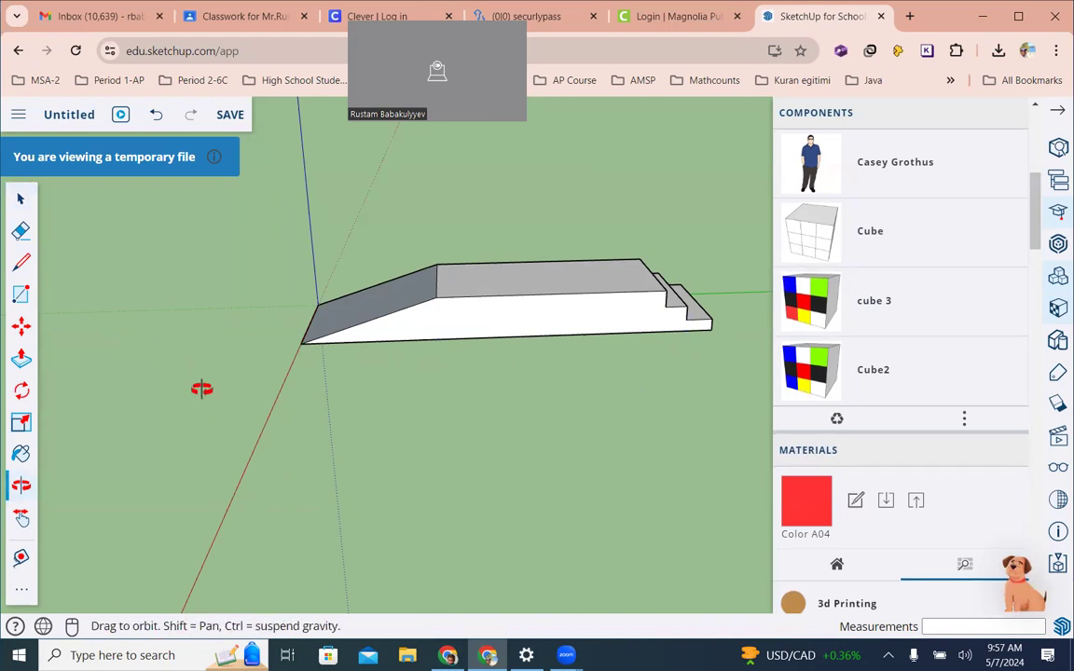
{"action": "mouse_move", "coordinate": [201, 388]}
{"action": "middle_mouse_down"}
{"action": "mouse_move", "coordinate": [698, 403]}
{"action": "mouse_move", "coordinate": [662, 364]}
{"action": "mouse_move", "coordinate": [487, 422]}
{"action": "mouse_move", "coordinate": [622, 379]}
{"action": "middle_mouse_up"}
{"action": "key", "text": "e"}
{"action": "left_click", "coordinate": [617, 321]}
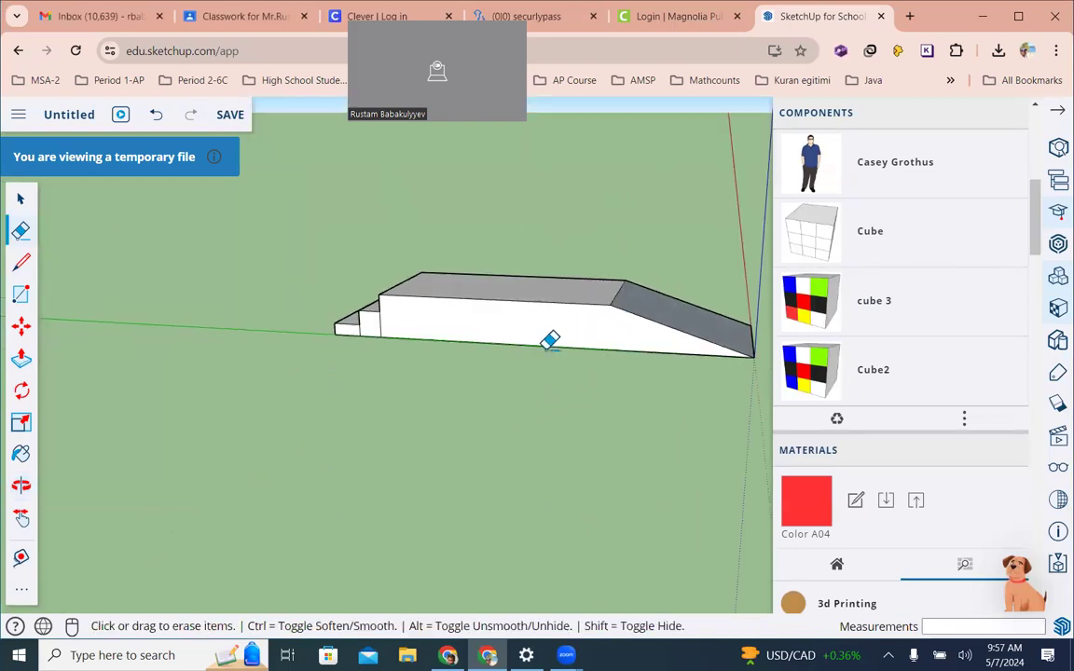
{"action": "left_click", "coordinate": [359, 323]}
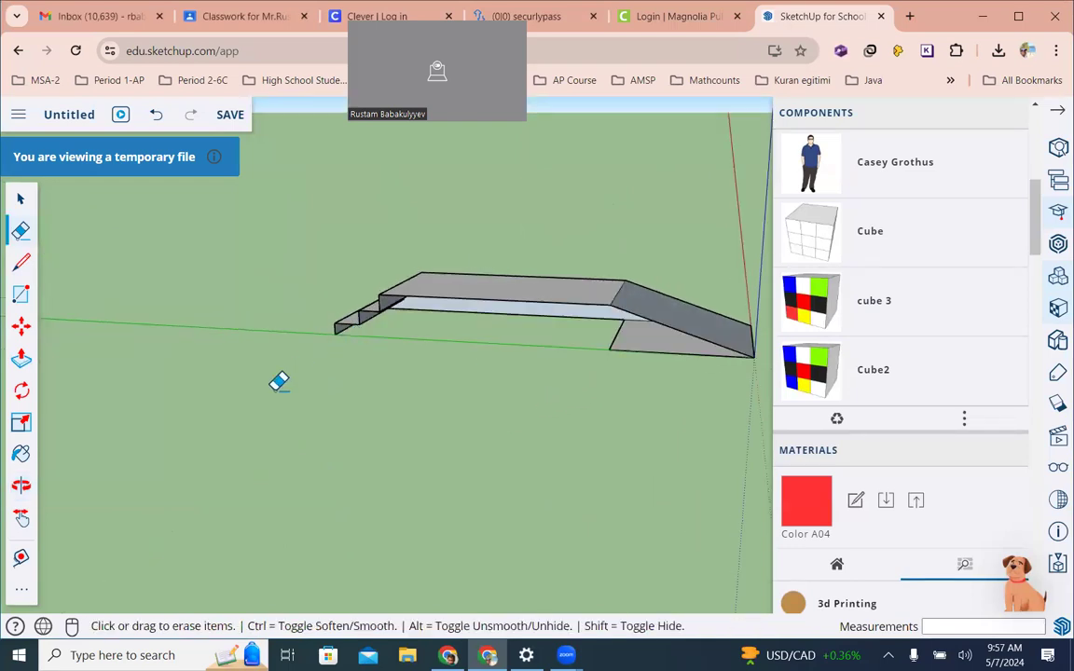
{"action": "key", "text": "ctrl+z"}
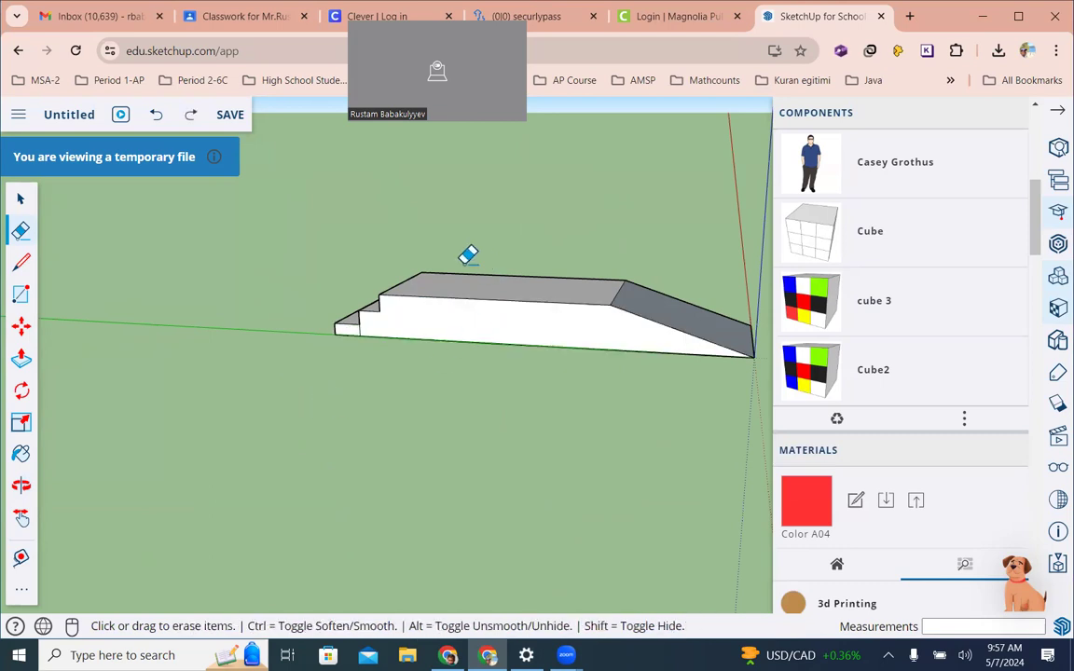
{"action": "scroll", "coordinate": [387, 280], "scroll_direction": "up", "scroll_amount": 5}
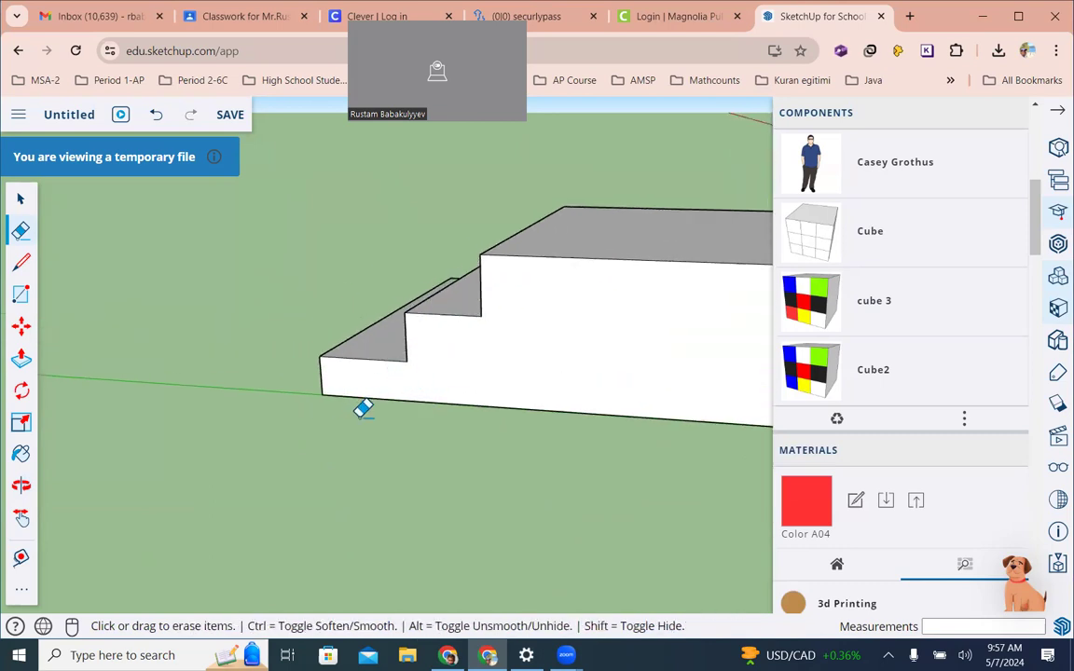
{"action": "scroll", "coordinate": [462, 371], "scroll_direction": "down", "scroll_amount": 4}
Orbit back to see the ramp side-on and switch to the Classwork reference photo.
{"action": "key", "text": "o"}
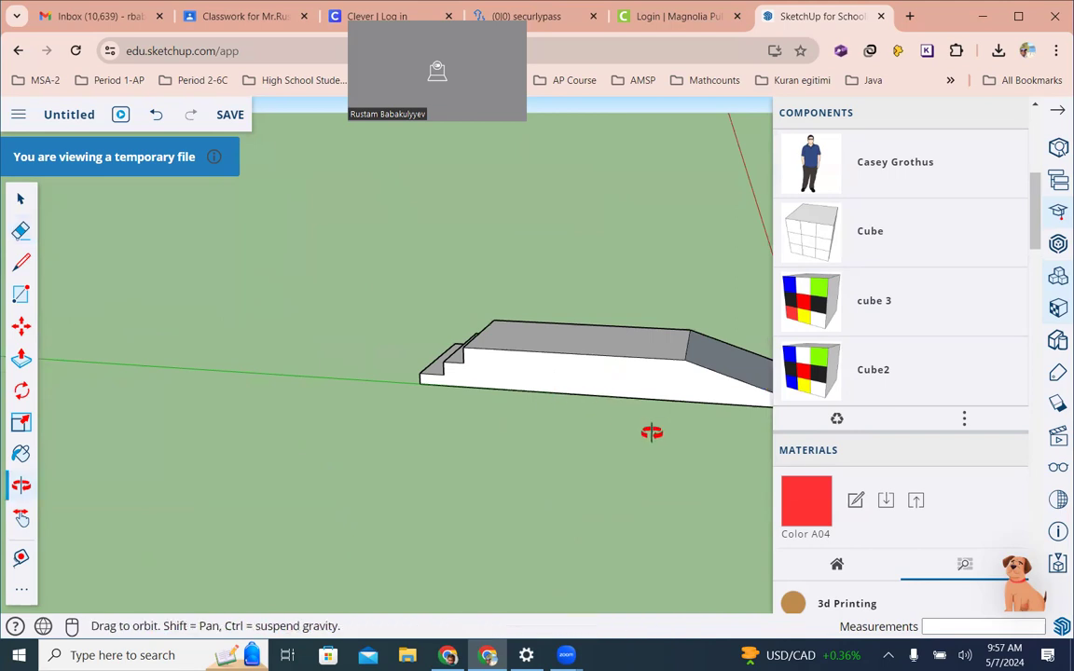
{"action": "left_click_drag", "start_coordinate": [427, 462], "coordinate": [146, 412]}
{"action": "left_click_drag", "start_coordinate": [613, 458], "coordinate": [417, 482]}
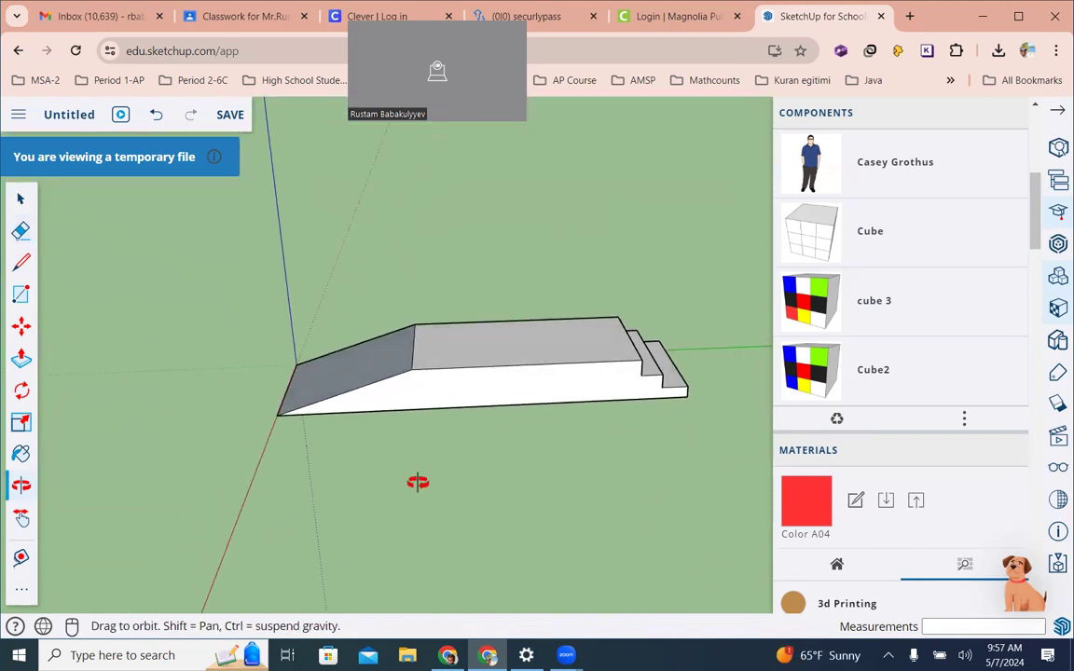
{"action": "left_click", "coordinate": [244, 16]}
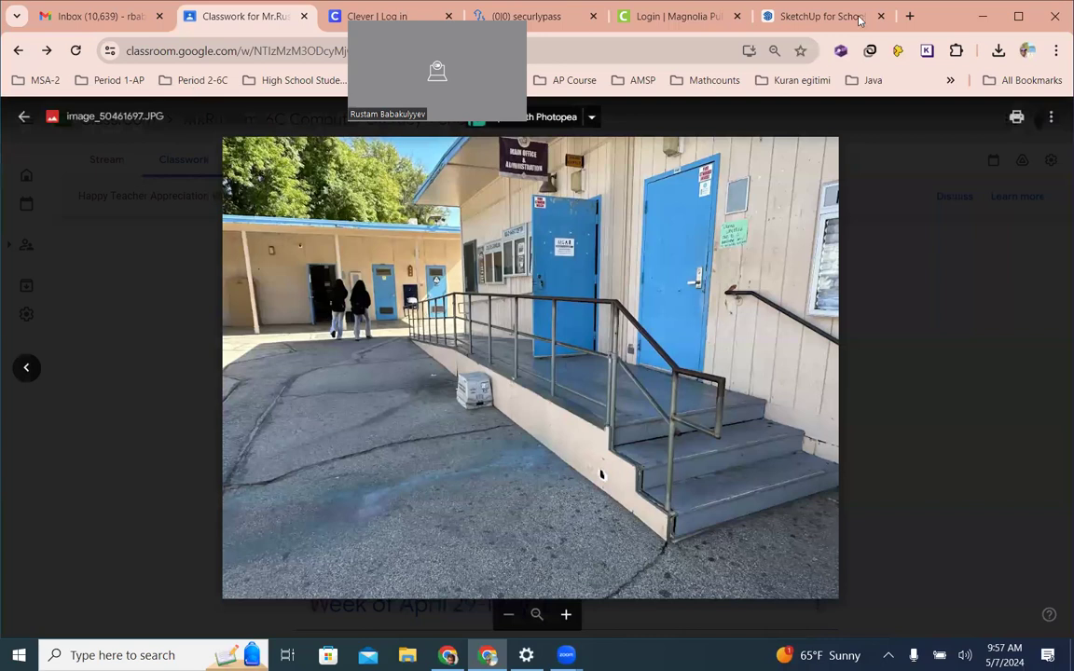
Briefly check the model, then step back through the reference photos to image_50424577.JPG.
{"action": "left_click", "coordinate": [780, 19]}
{"action": "scroll", "coordinate": [387, 322], "scroll_direction": "up", "scroll_amount": 5}
{"action": "scroll", "coordinate": [450, 381], "scroll_direction": "down", "scroll_amount": 3}
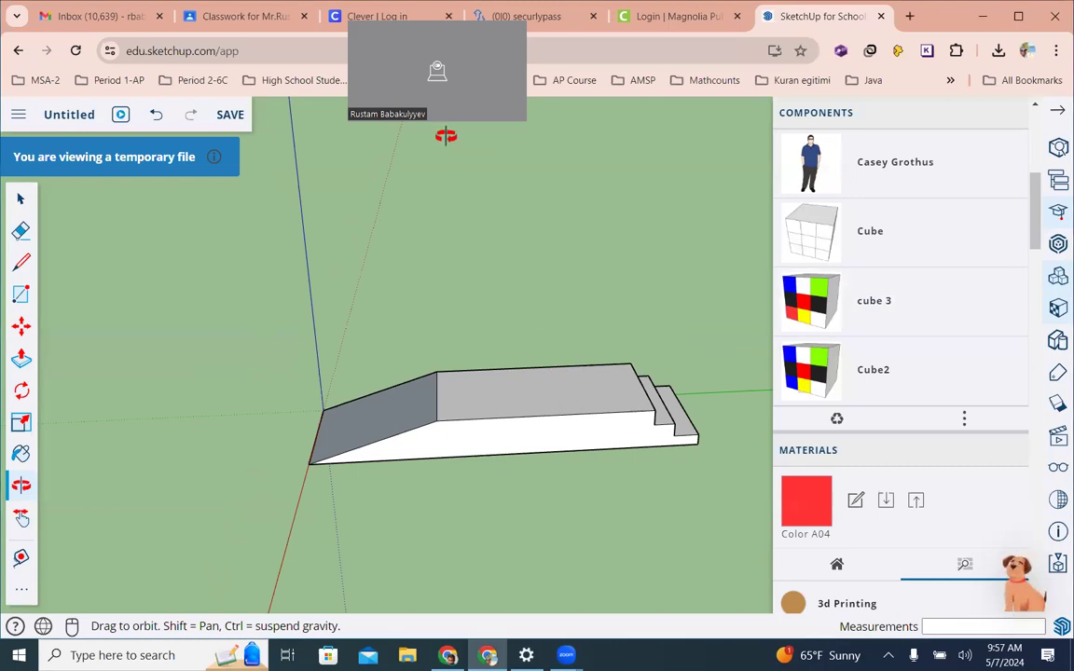
{"action": "key", "text": "ctrl+2"}
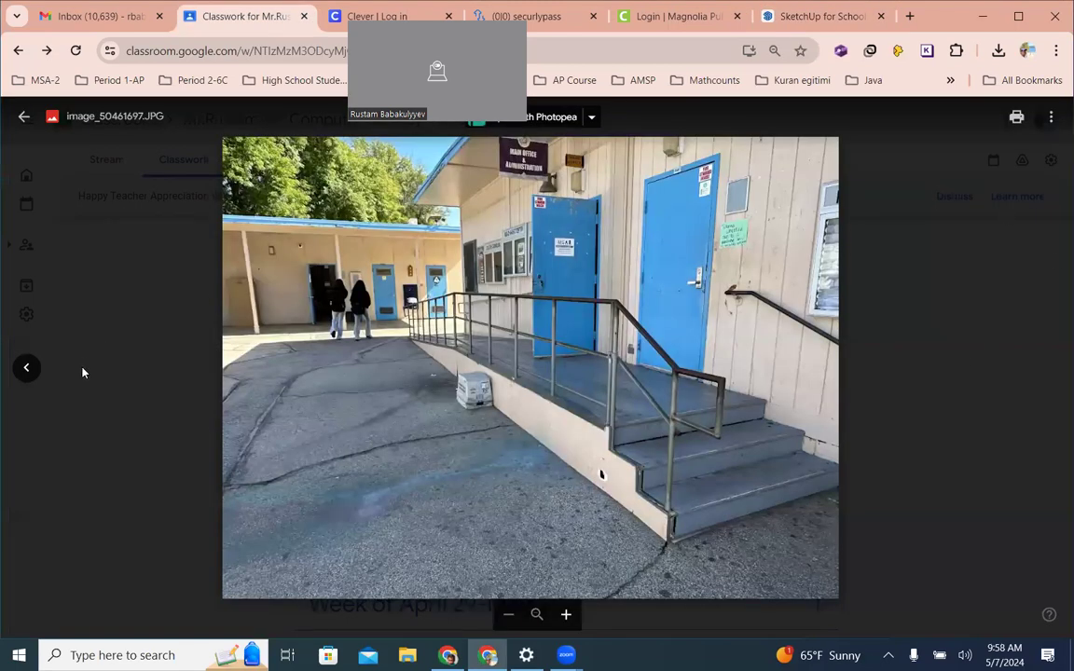
{"action": "left_click", "coordinate": [26, 367]}
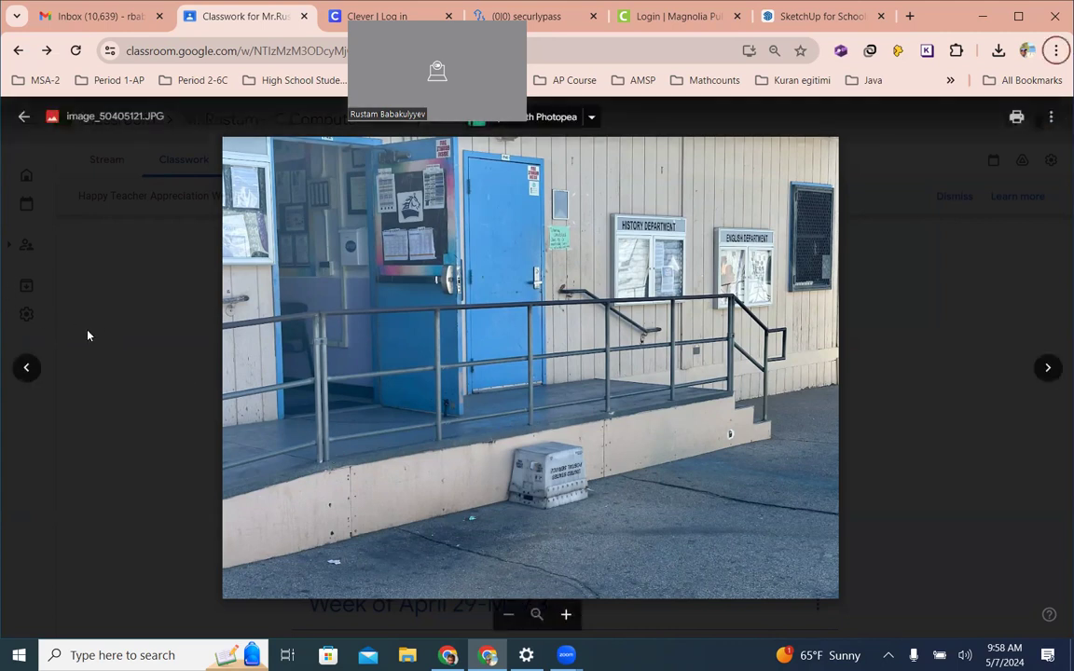
{"action": "left_click", "coordinate": [28, 367]}
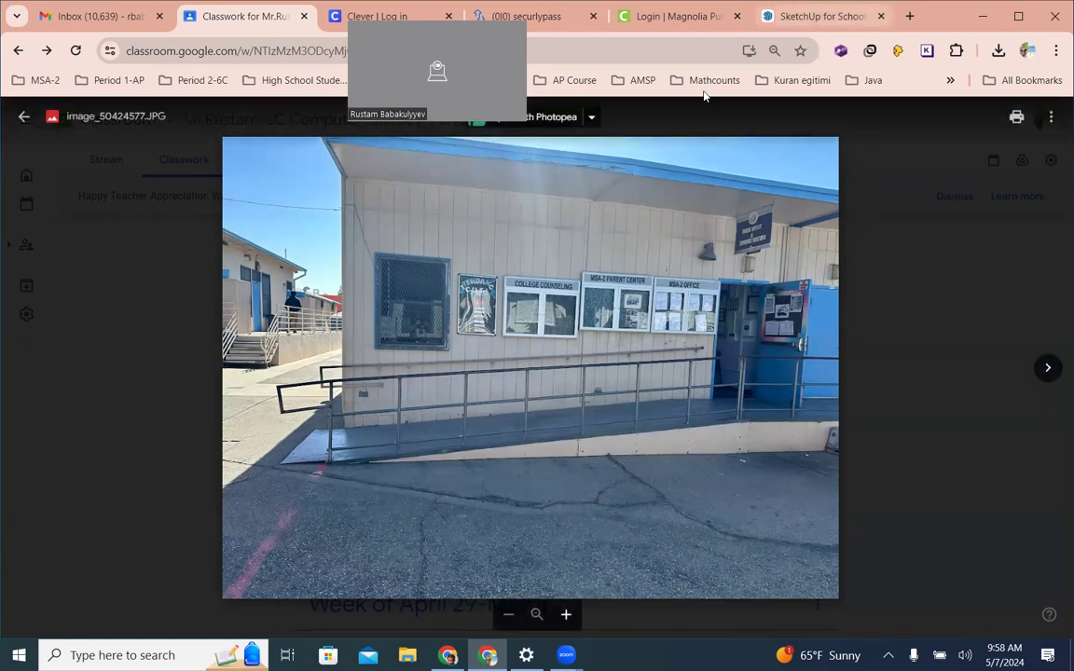
Draw a small post-base circle on the landing top near its front corner.
{"action": "scroll", "coordinate": [304, 444], "scroll_direction": "up", "scroll_amount": 5}
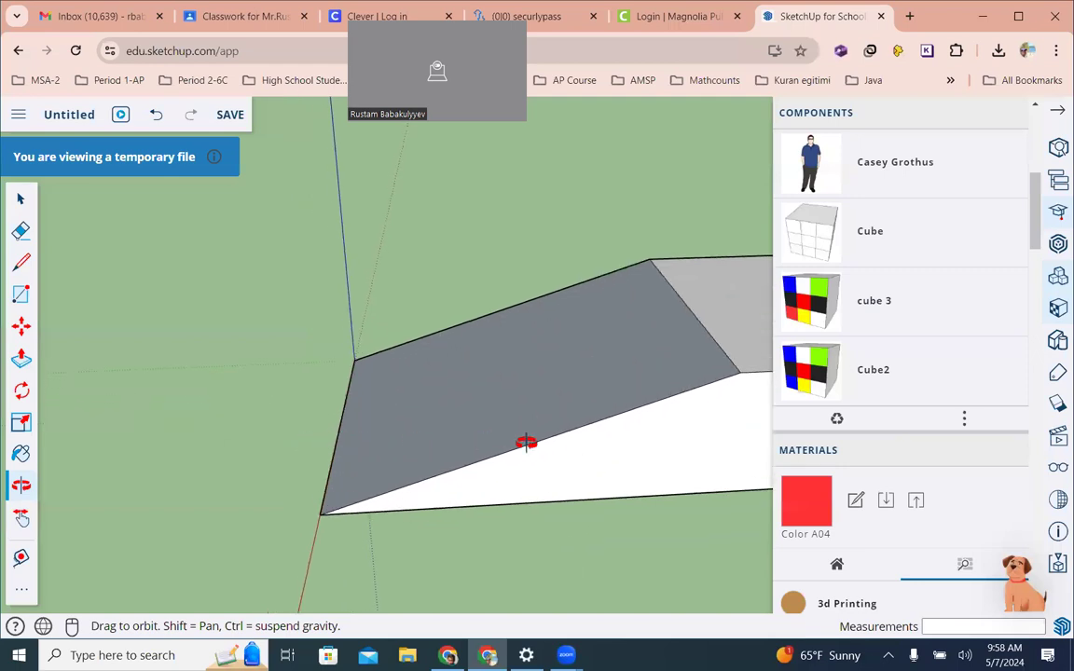
{"action": "scroll", "coordinate": [526, 443], "scroll_direction": "down", "scroll_amount": 3}
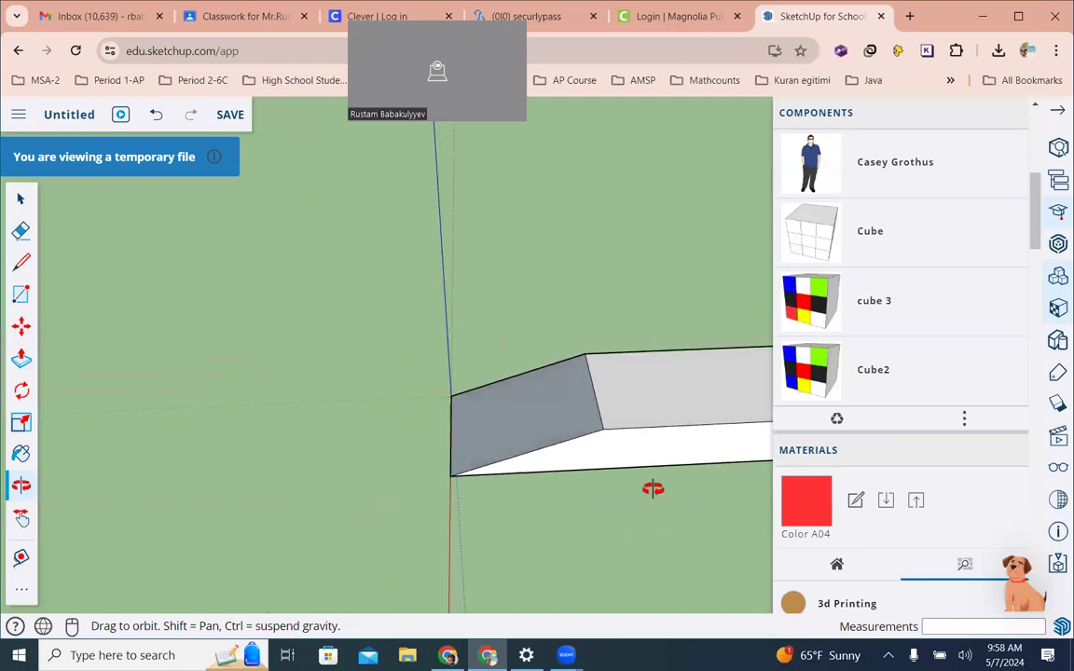
{"action": "left_click_drag", "start_coordinate": [652, 488], "coordinate": [398, 456]}
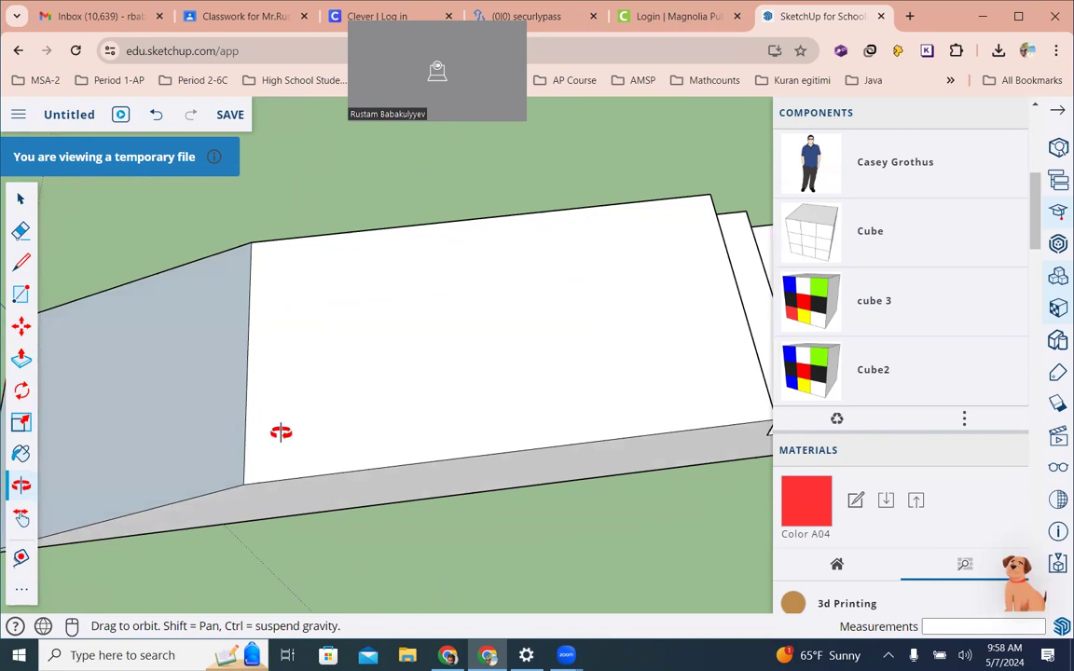
{"action": "key", "text": "c"}
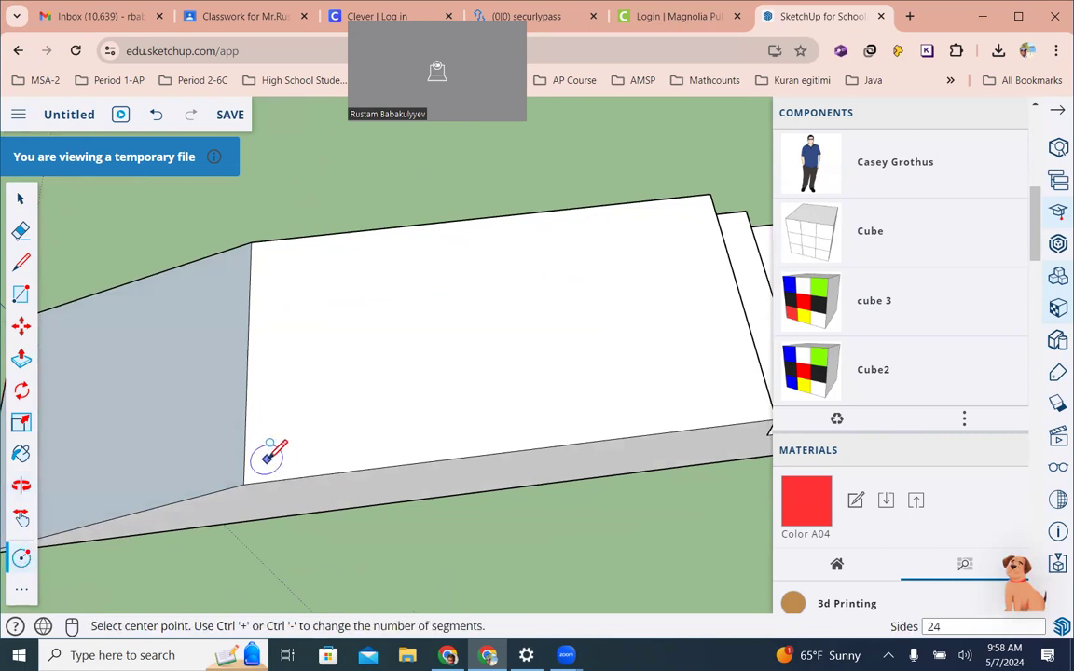
{"action": "left_click", "coordinate": [270, 453]}
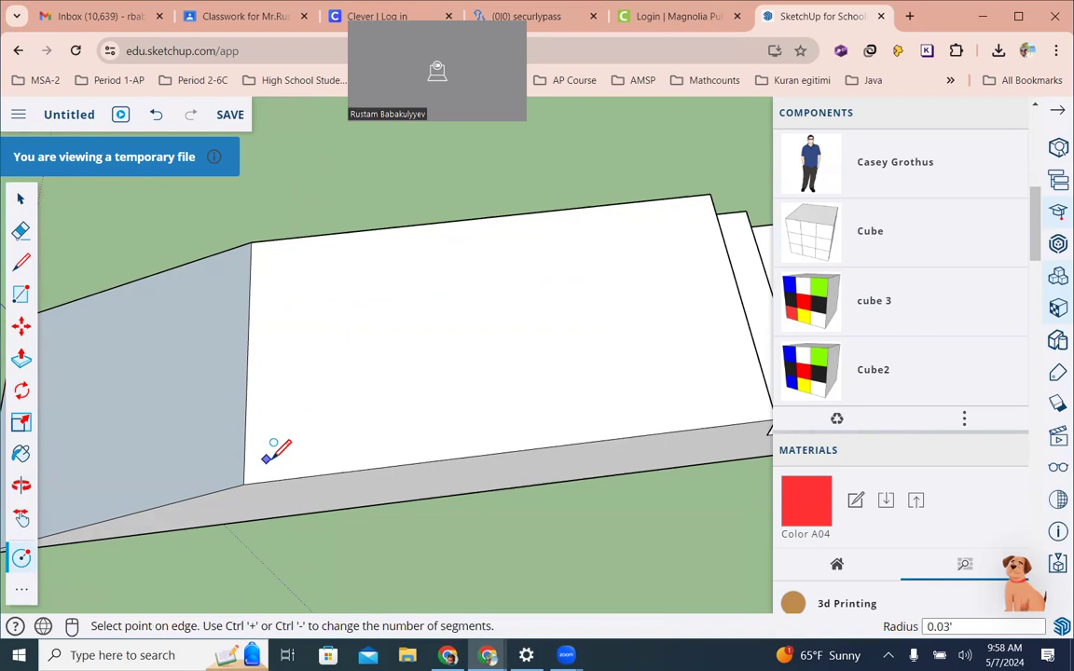
{"action": "left_click", "coordinate": [289, 445]}
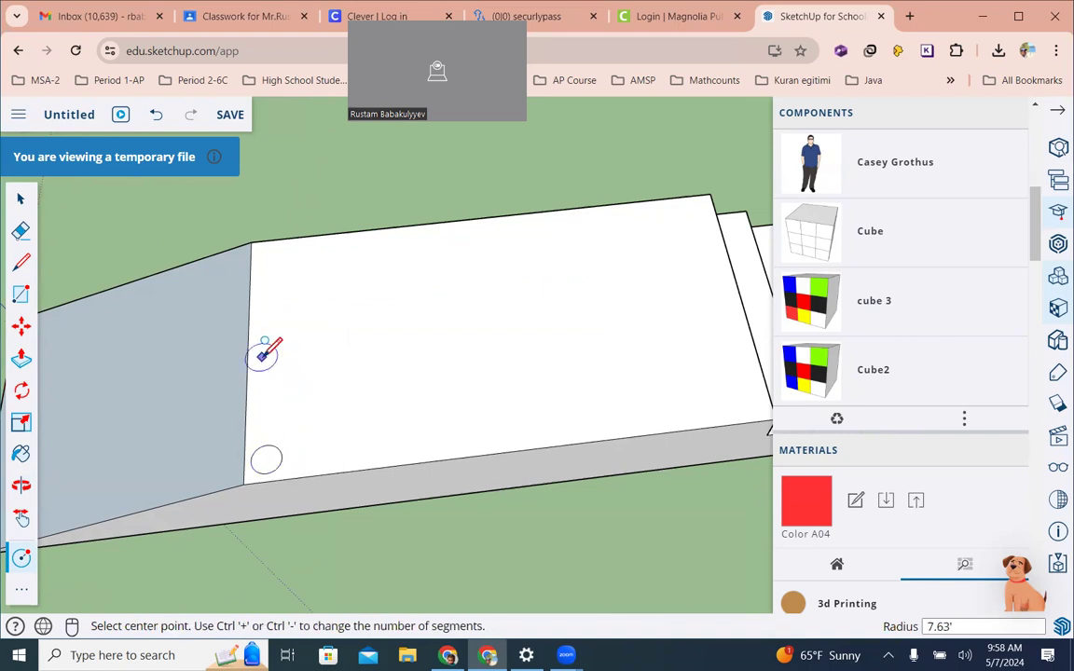
{"action": "key", "text": "space"}
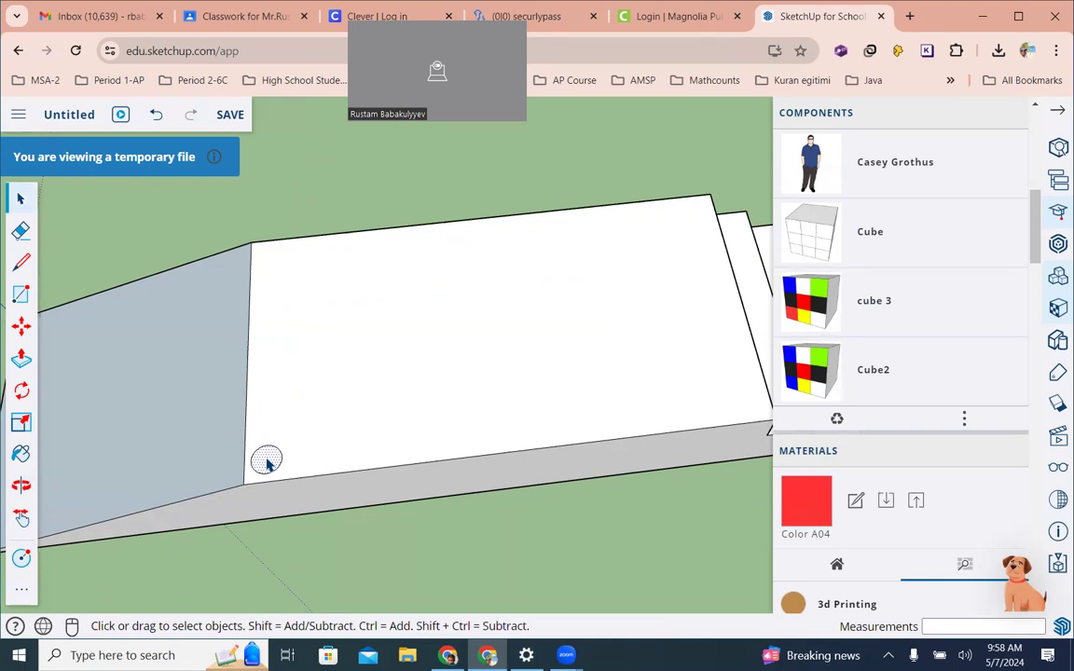
Copy the circle a short distance and repeat it, then undo the row of copies.
{"action": "key", "text": "m"}
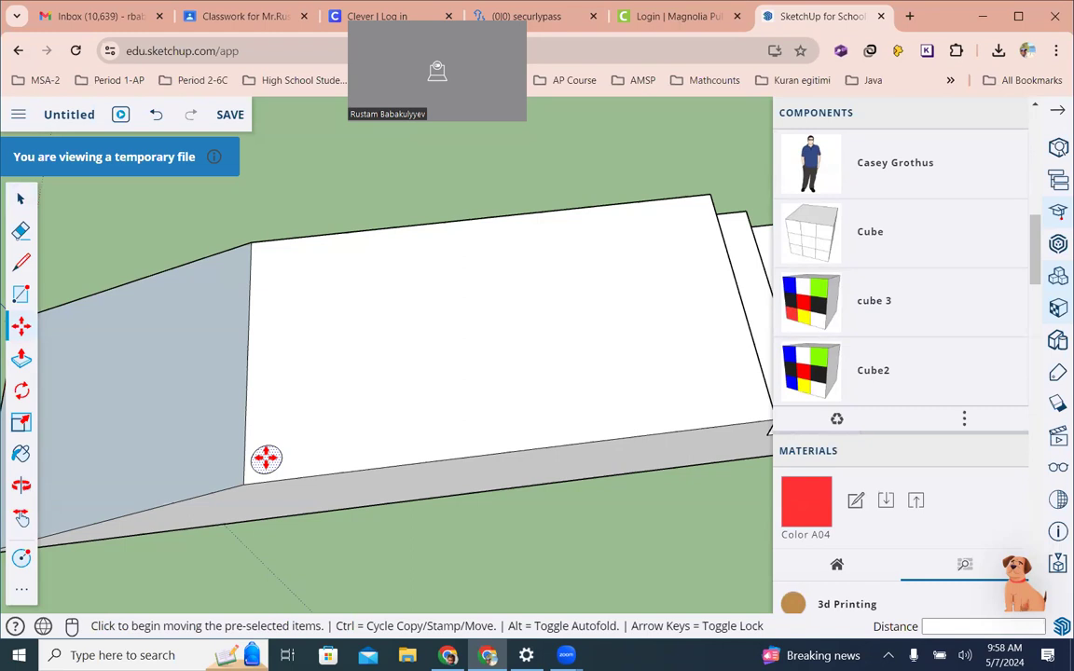
{"action": "key", "text": "ctrl"}
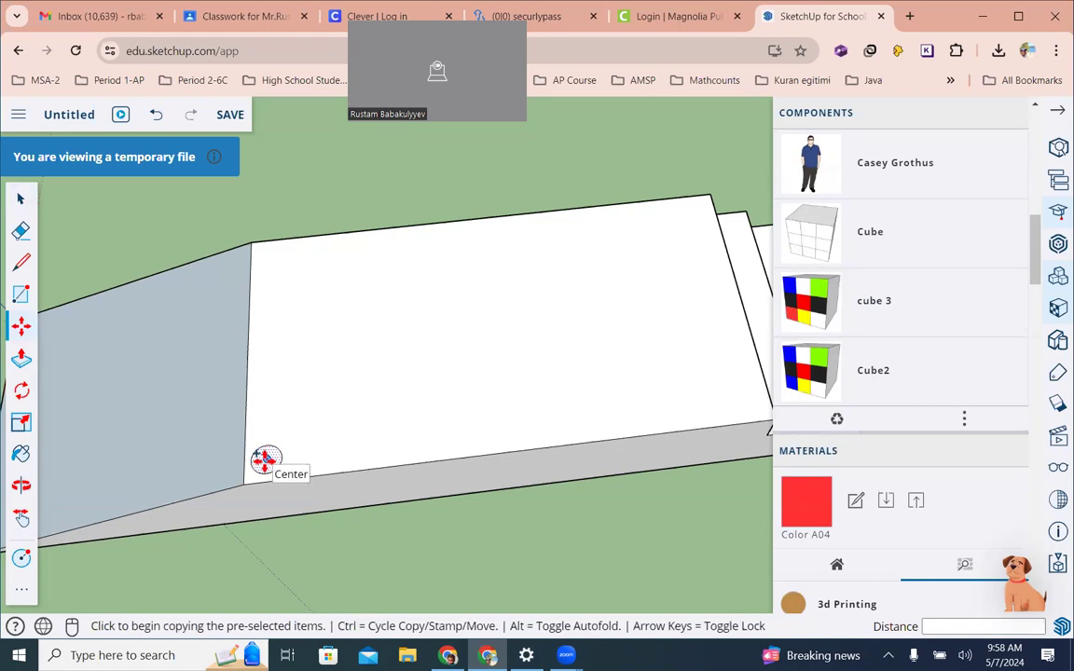
{"action": "left_click", "coordinate": [267, 459]}
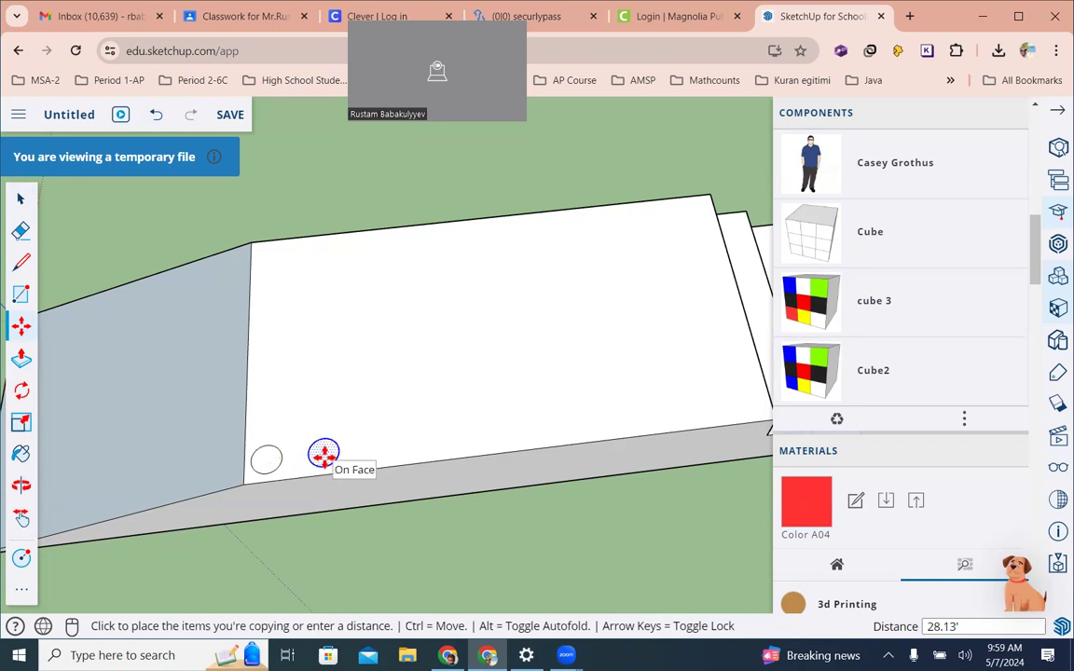
{"action": "left_click", "coordinate": [324, 454]}
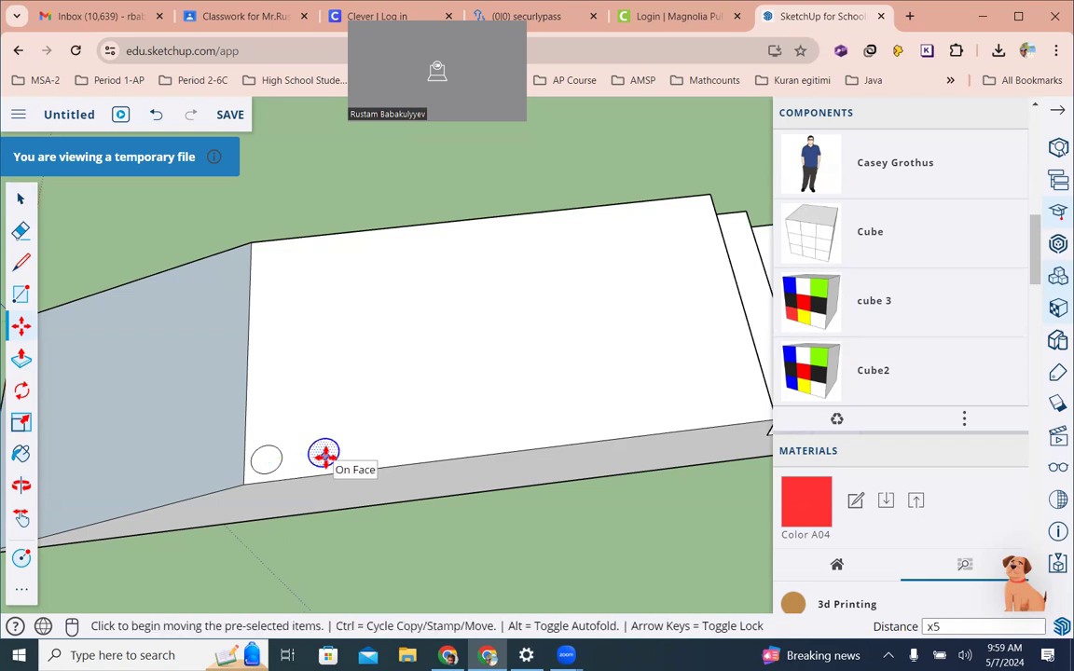
{"action": "key", "text": "Return"}
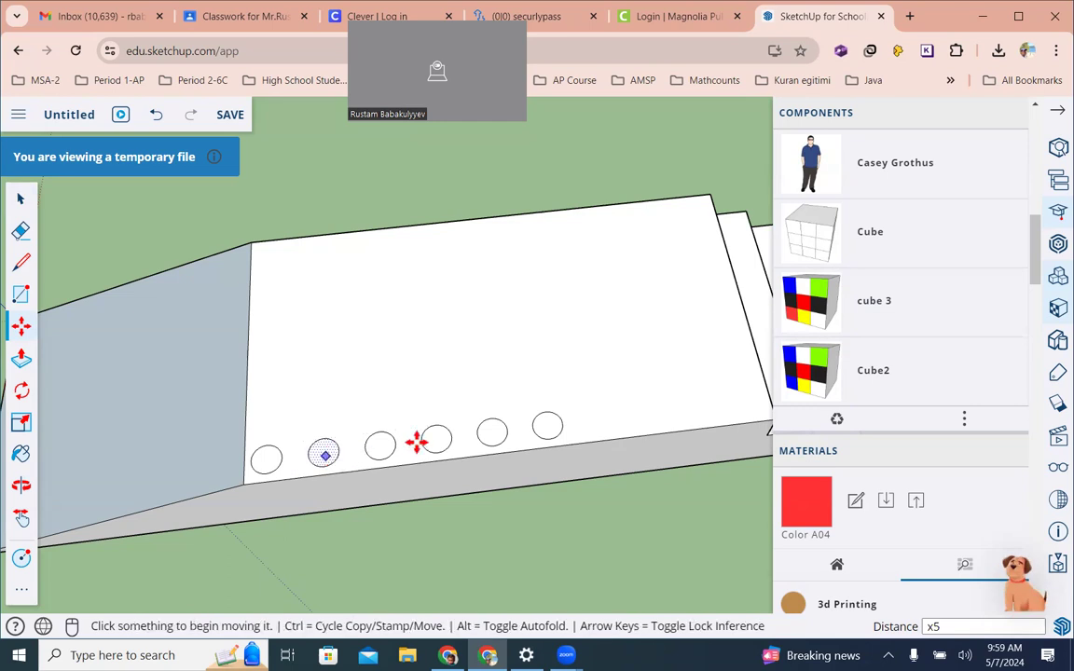
{"action": "key", "text": "ctrl+z"}
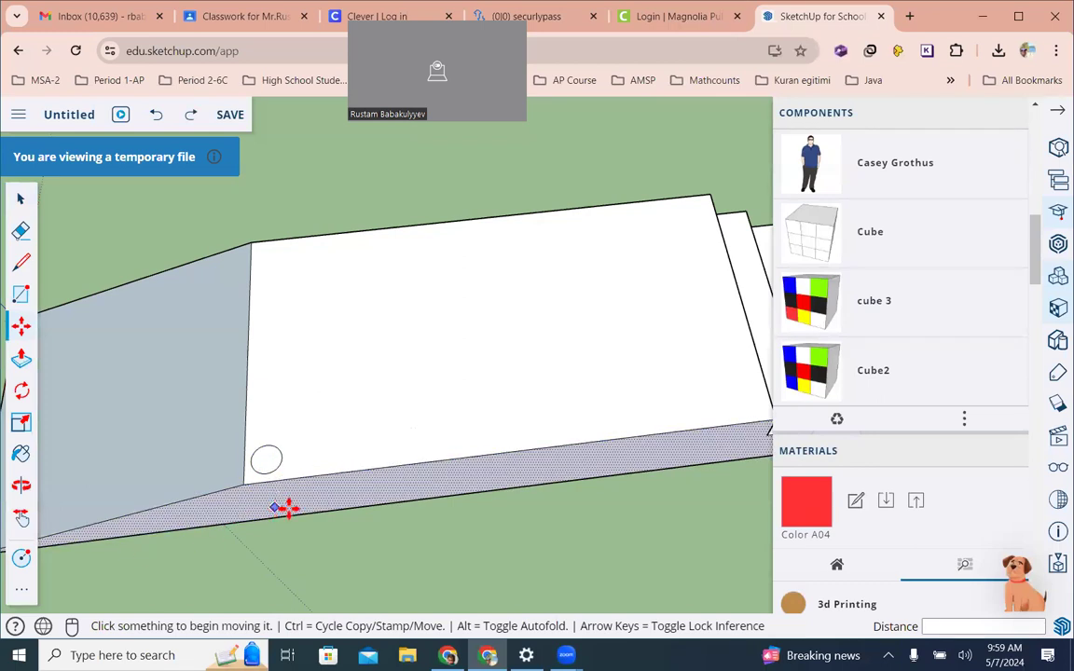
{"action": "key", "text": "space"}
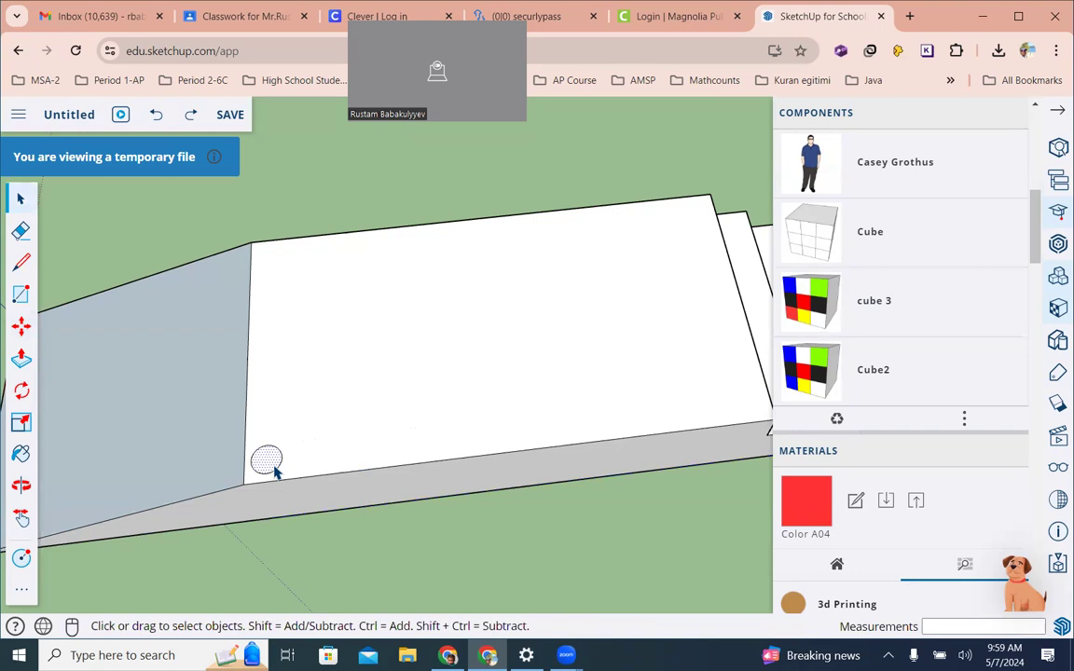
Copy the circle to the edge's far end with spaced copies, then undo it.
{"action": "key", "text": "m"}
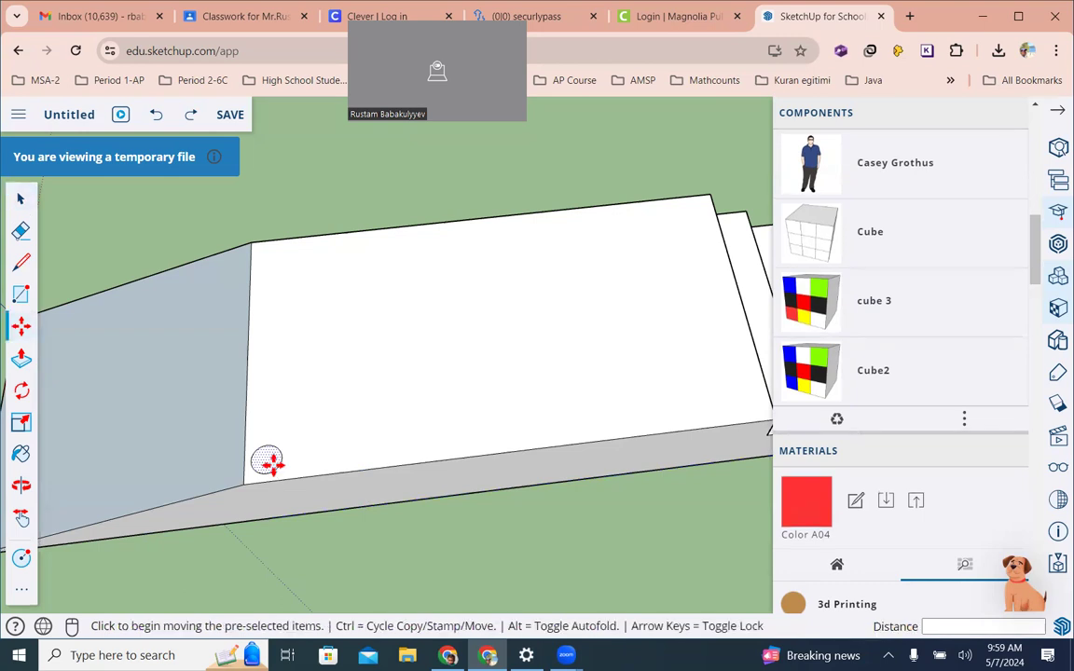
{"action": "key", "text": "ctrl"}
{"action": "left_click", "coordinate": [266, 460]}
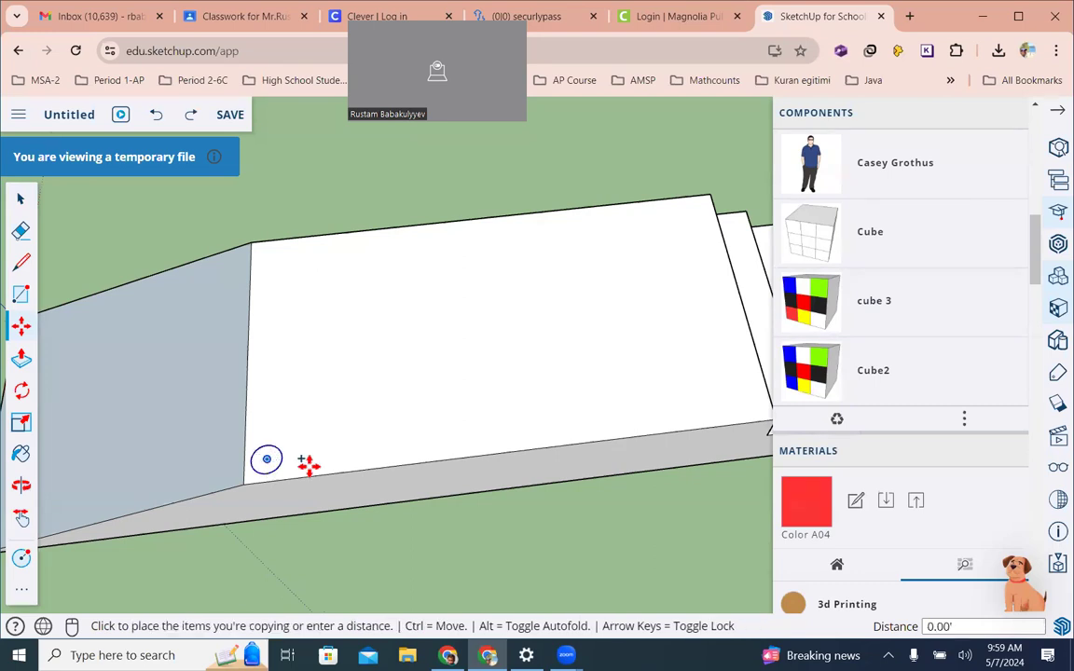
{"action": "left_click", "coordinate": [747, 401]}
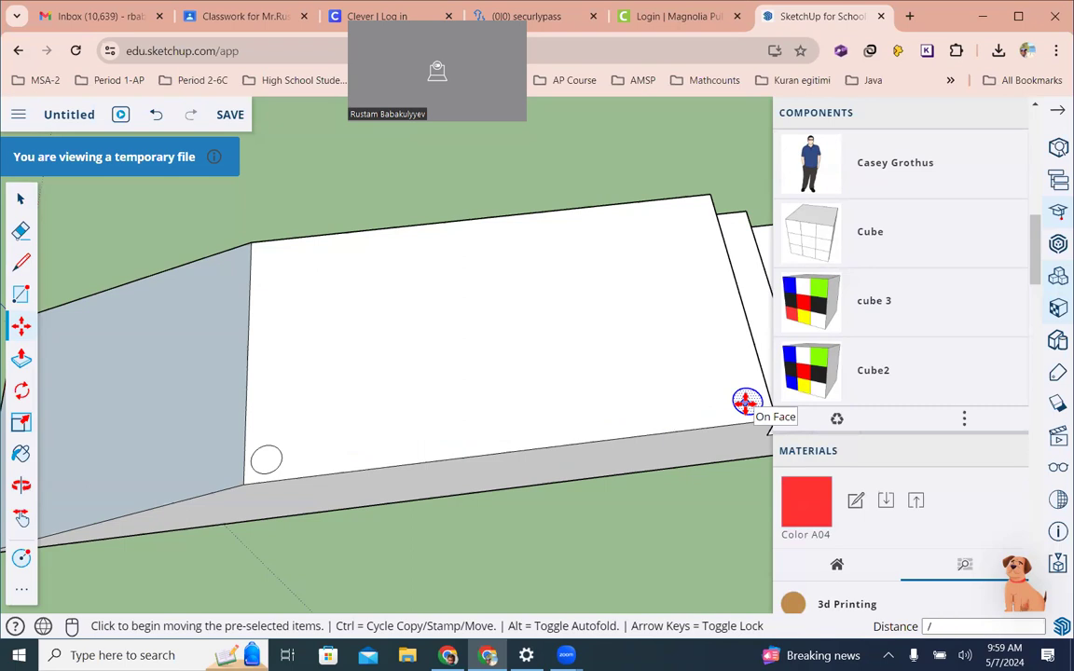
{"action": "key", "text": "Return"}
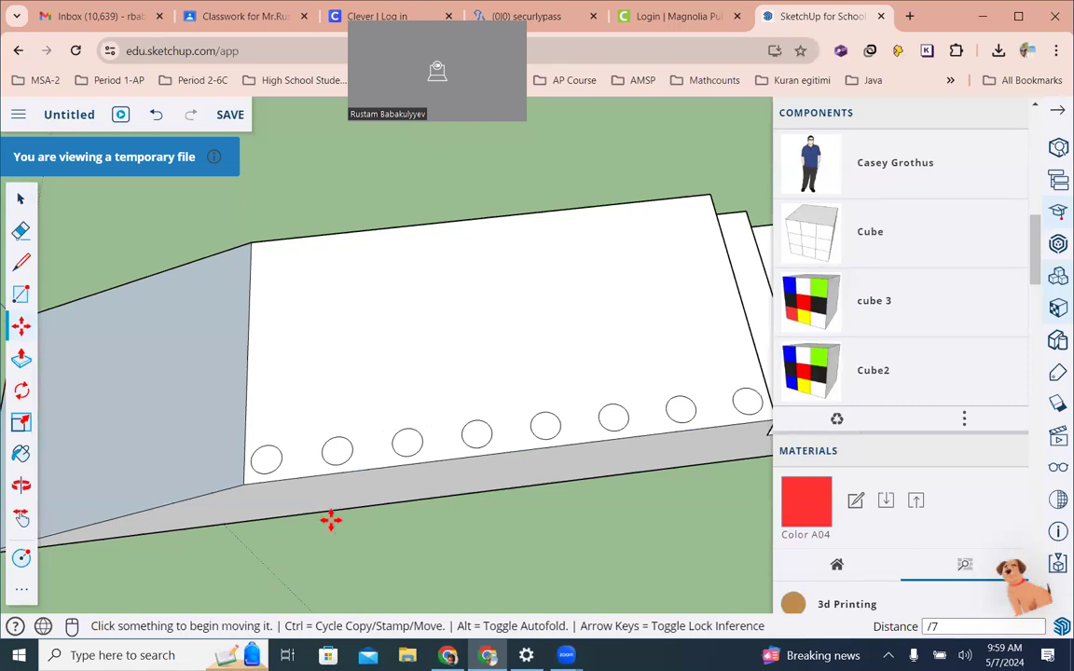
{"action": "key", "text": "ctrl+z"}
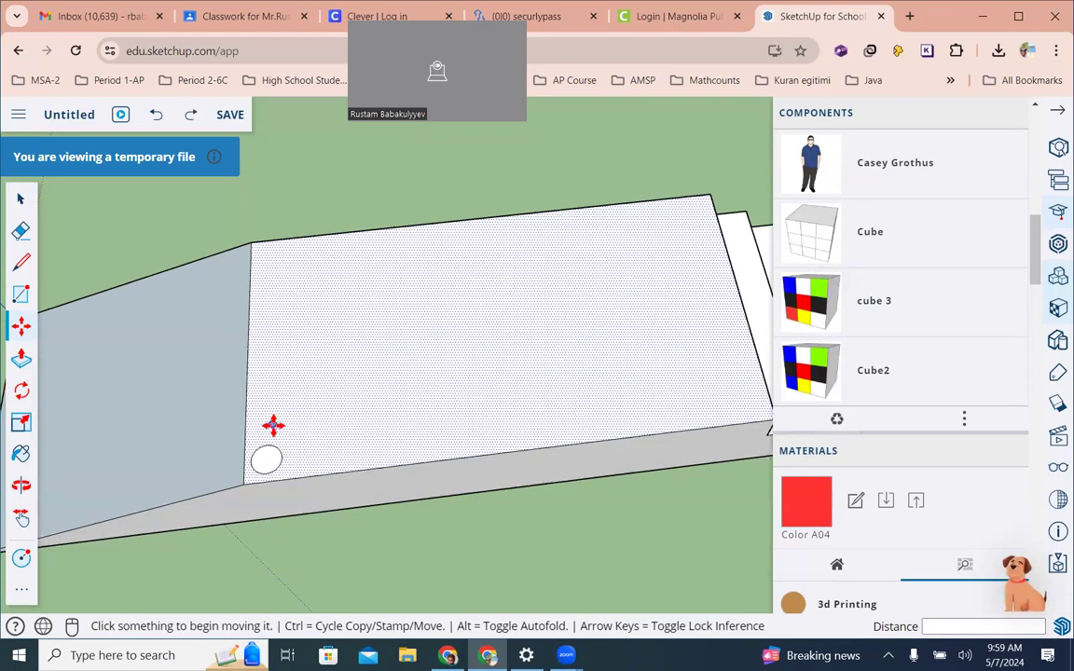
{"action": "key", "text": "space"}
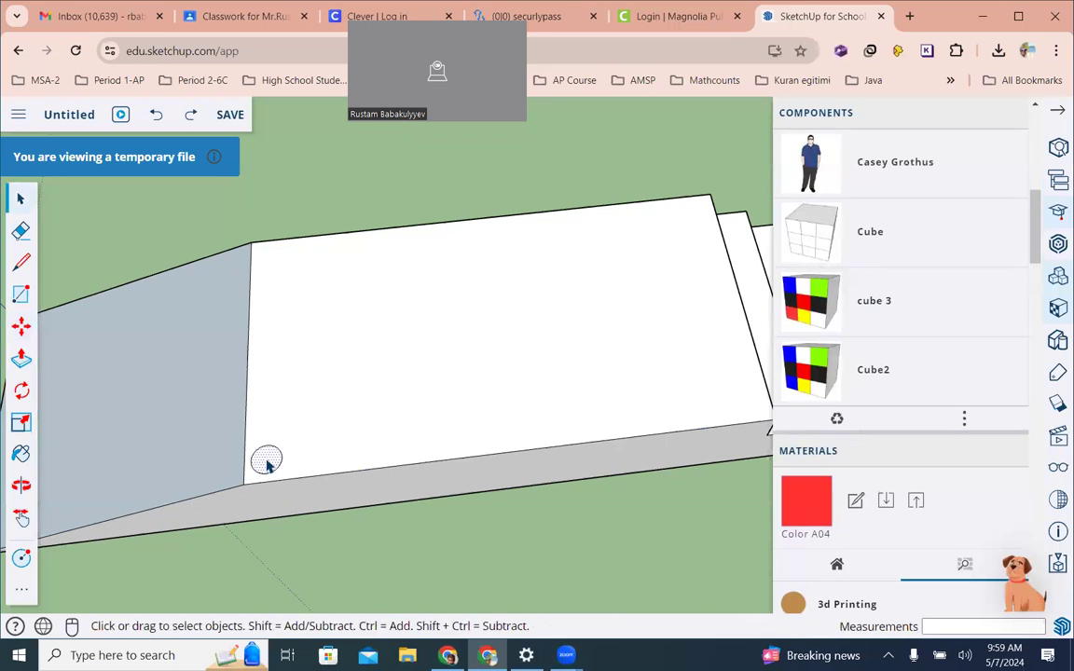
Copy the circle to the edge's far end and enter /7 for evenly spaced copies.
{"action": "key", "text": "m"}
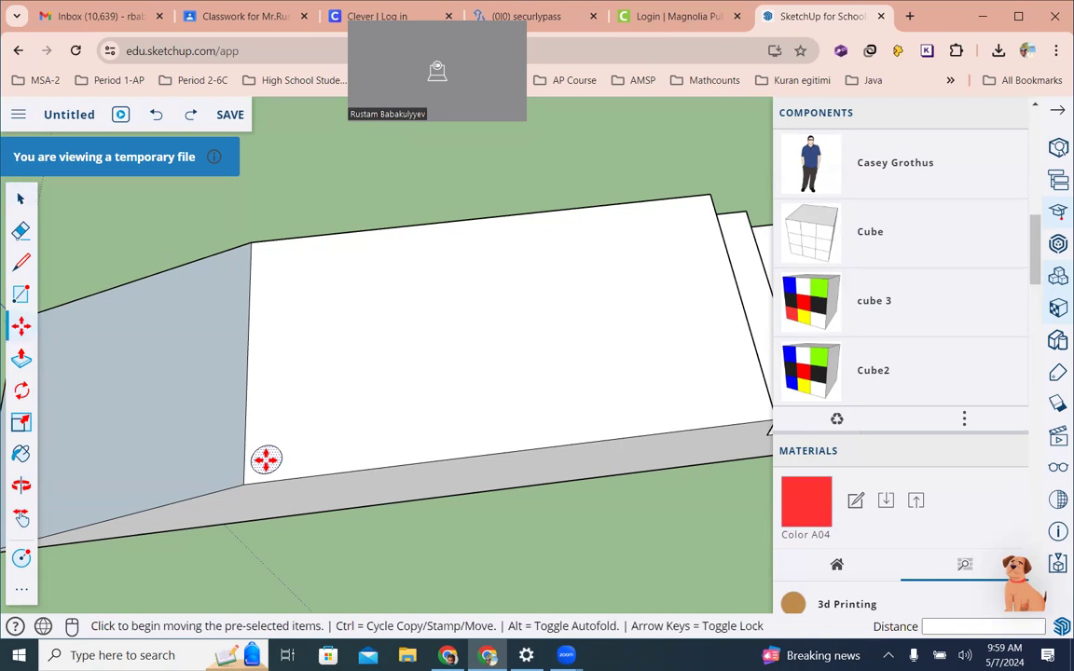
{"action": "key", "text": "ctrl"}
{"action": "left_click", "coordinate": [267, 460]}
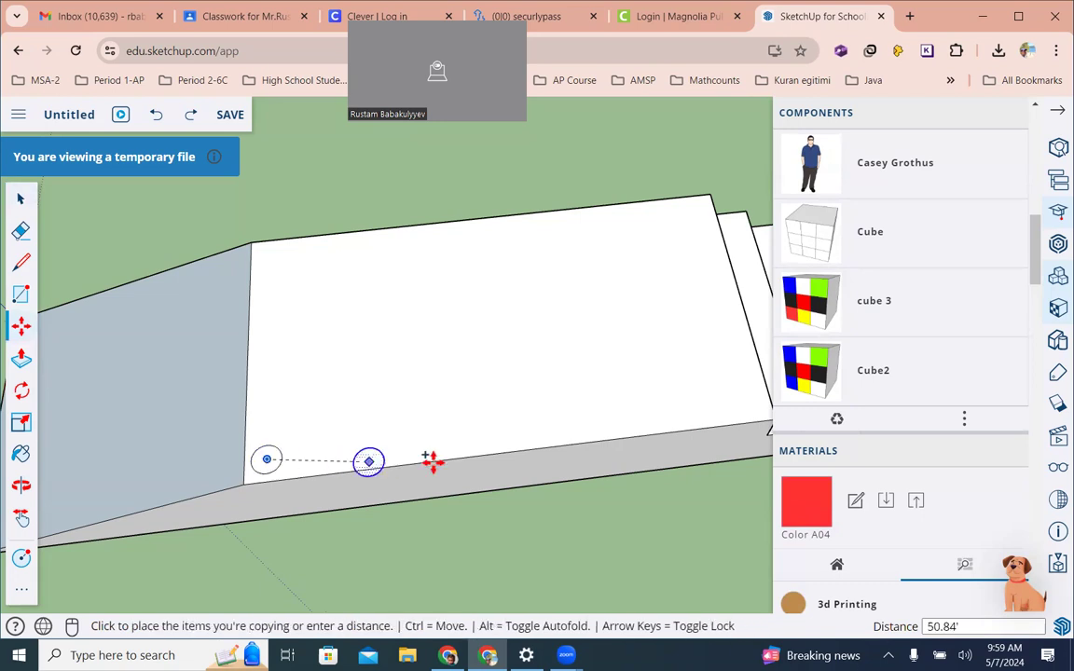
{"action": "left_click", "coordinate": [751, 402]}
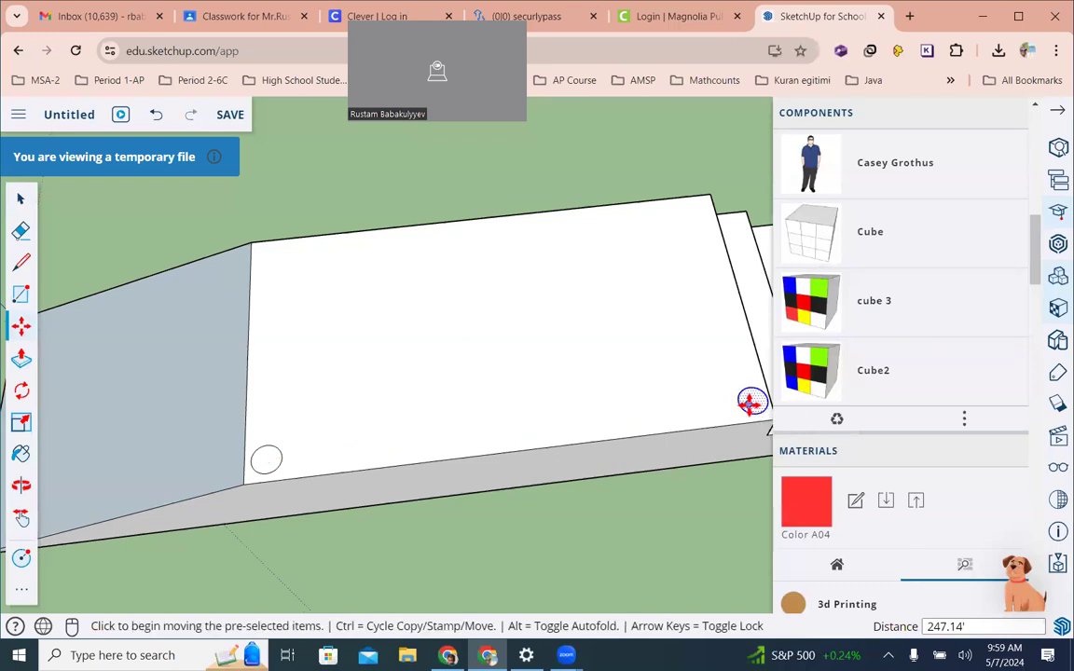
{"action": "type", "text": "/7"}
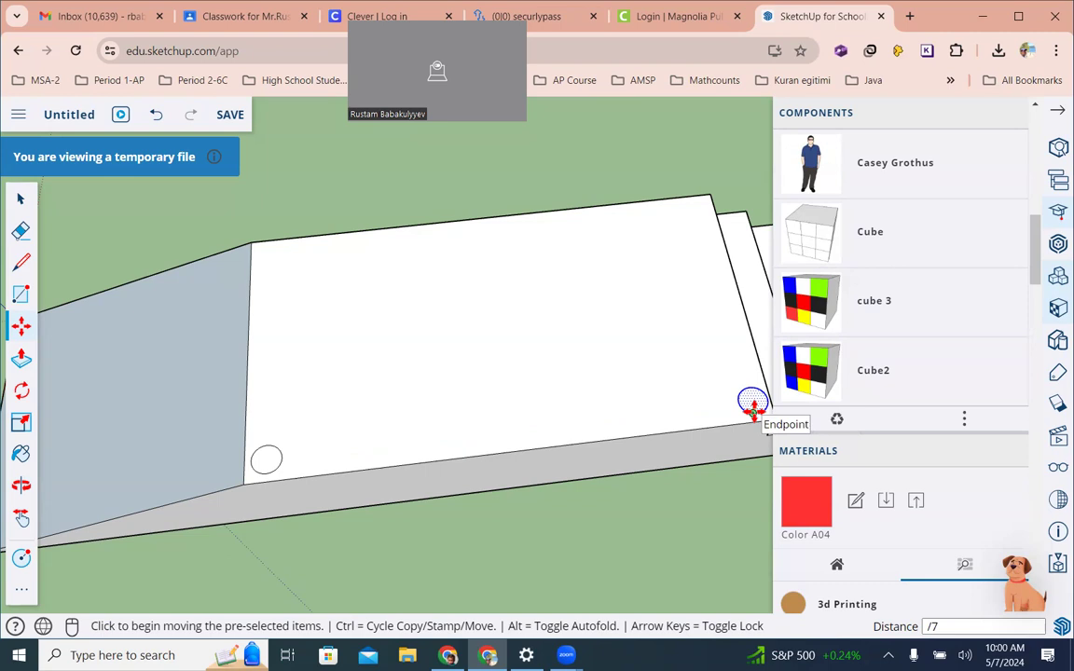
{"action": "key", "text": "Return"}
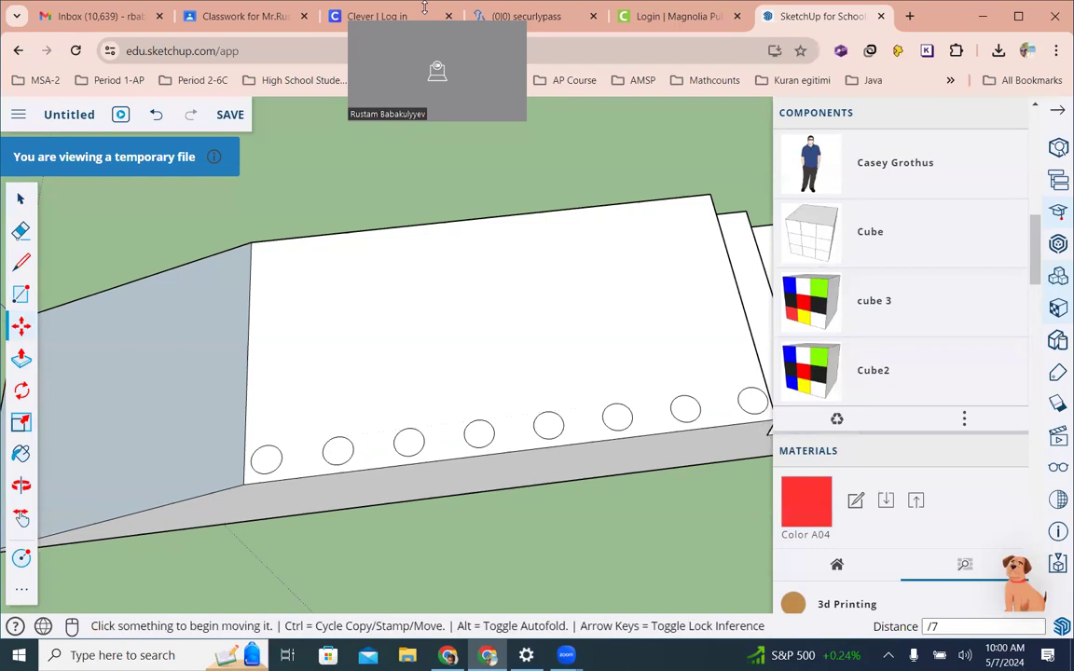
Orbit and zoom to show the whole platform, steps, ramp and eight circles.
{"action": "middle_click_drag", "start_coordinate": [471, 485], "coordinate": [597, 529]}
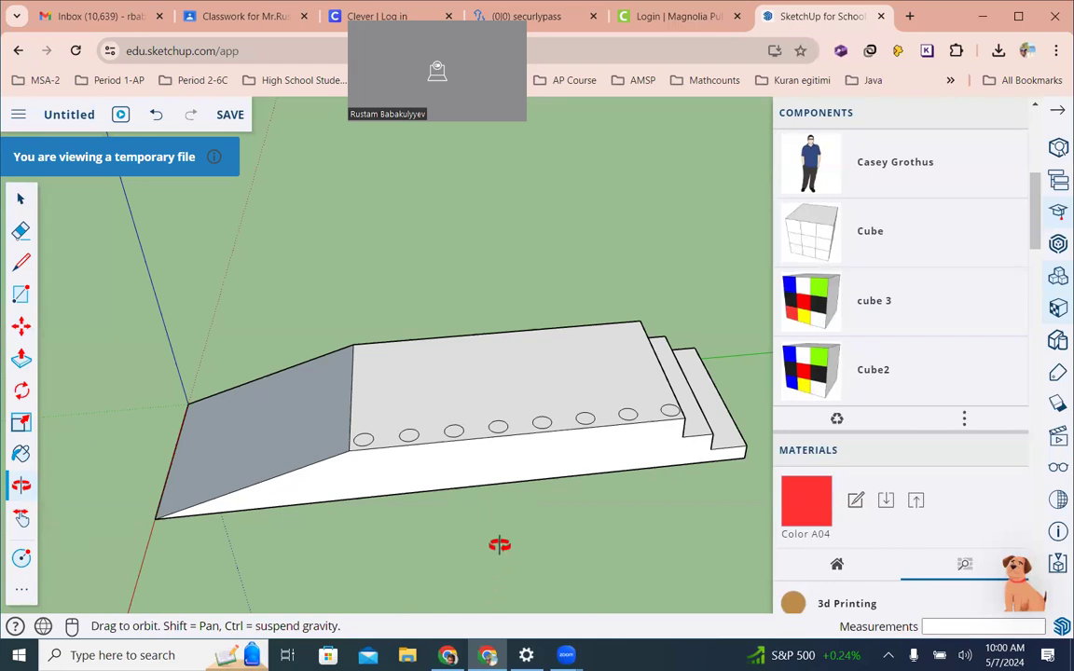
{"action": "left_click_drag", "start_coordinate": [438, 498], "coordinate": [667, 466]}
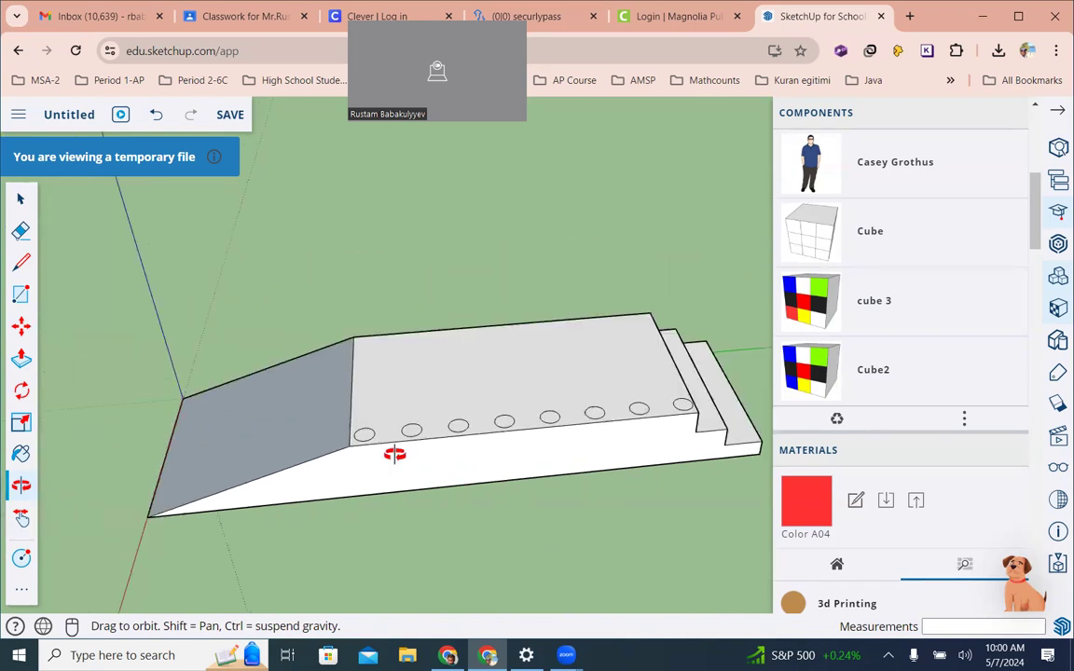
{"action": "scroll", "coordinate": [393, 453], "scroll_direction": "up", "scroll_amount": 1}
{"action": "scroll", "coordinate": [186, 501], "scroll_direction": "down", "scroll_amount": 1}
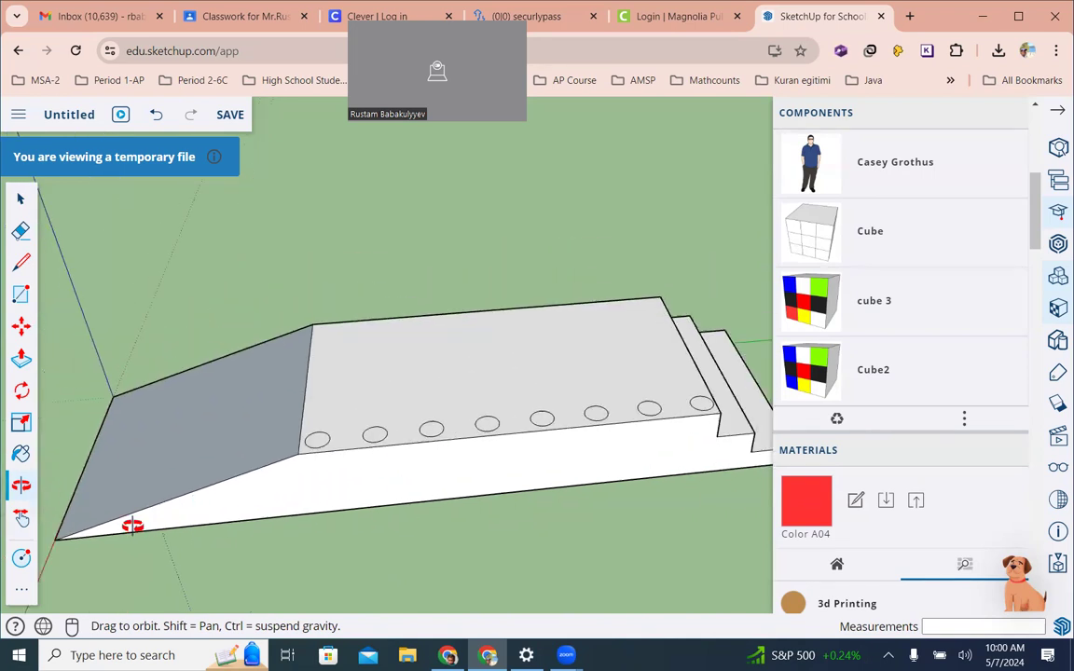
Push/pull the first four circles up into tall posts of equal height.
{"action": "key", "text": "p"}
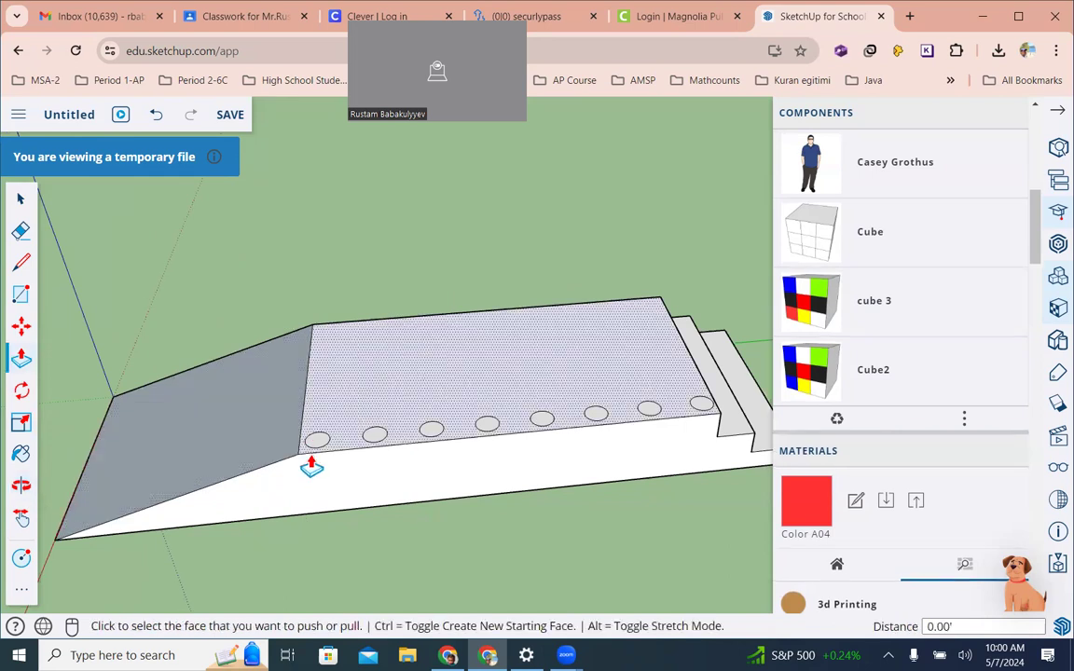
{"action": "left_click", "coordinate": [320, 451]}
{"action": "left_click", "coordinate": [299, 311]}
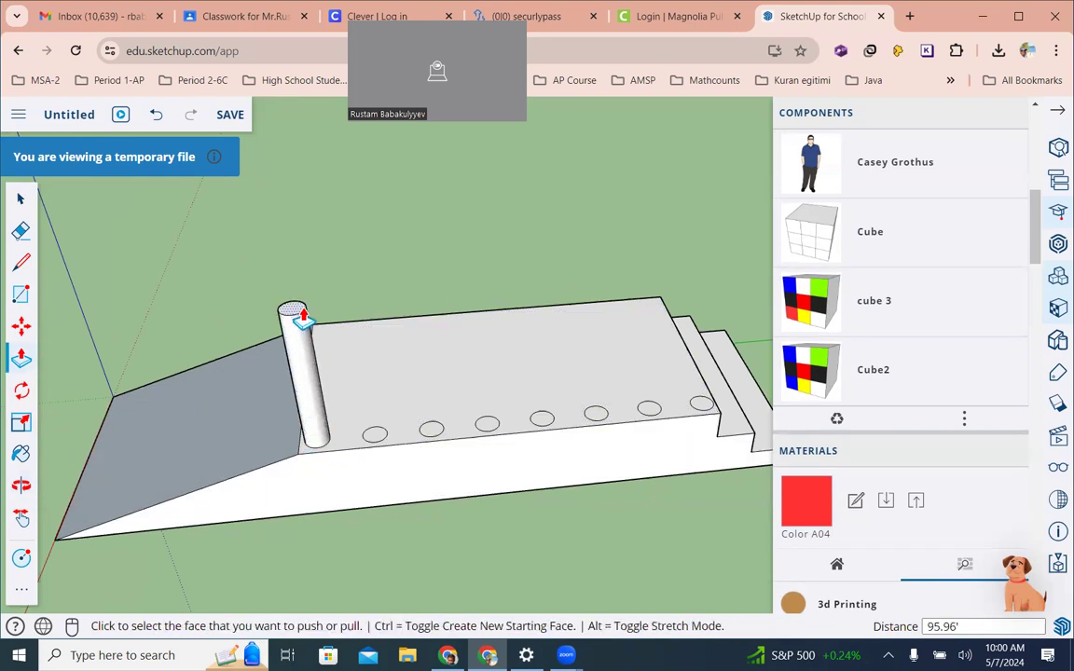
{"action": "left_click", "coordinate": [373, 435]}
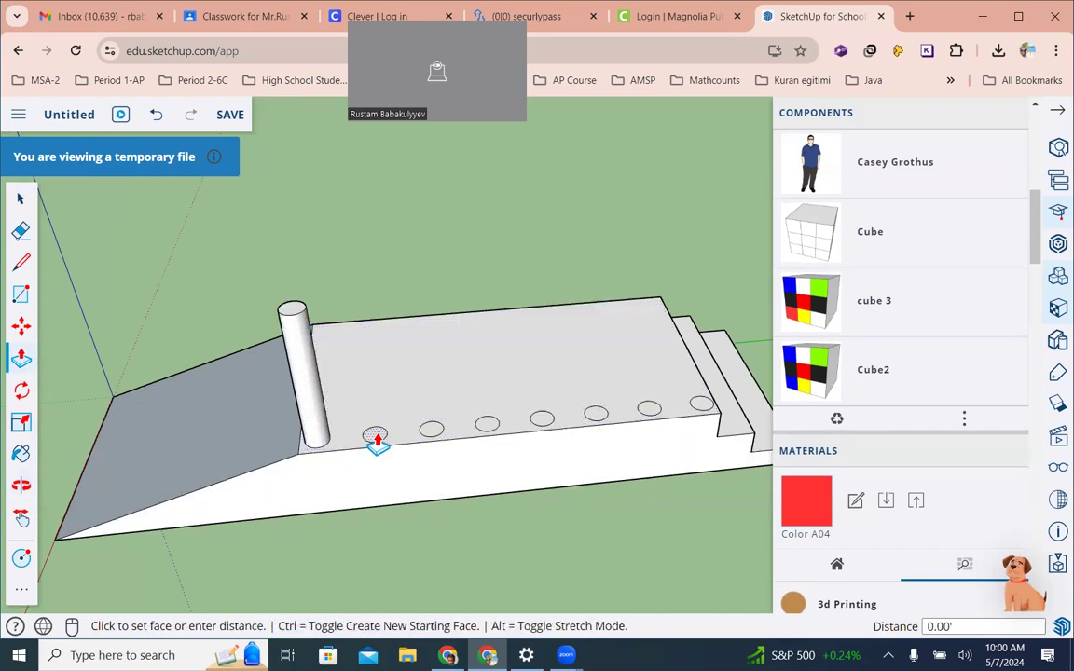
{"action": "left_click", "coordinate": [290, 312]}
{"action": "left_click", "coordinate": [432, 430]}
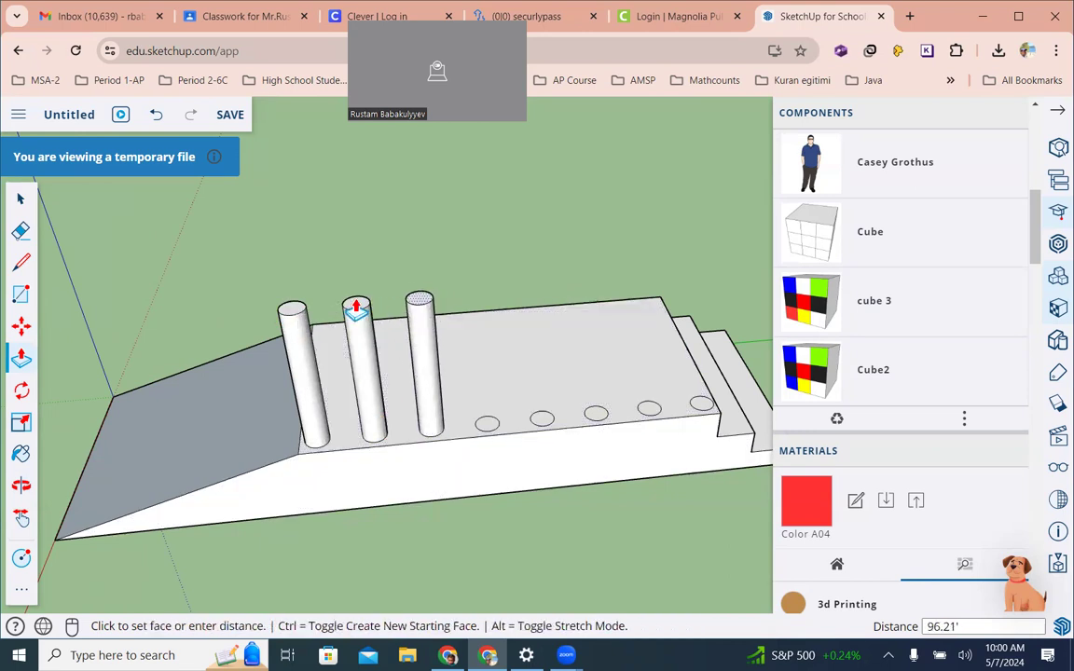
{"action": "left_click", "coordinate": [356, 304]}
{"action": "left_click", "coordinate": [487, 424]}
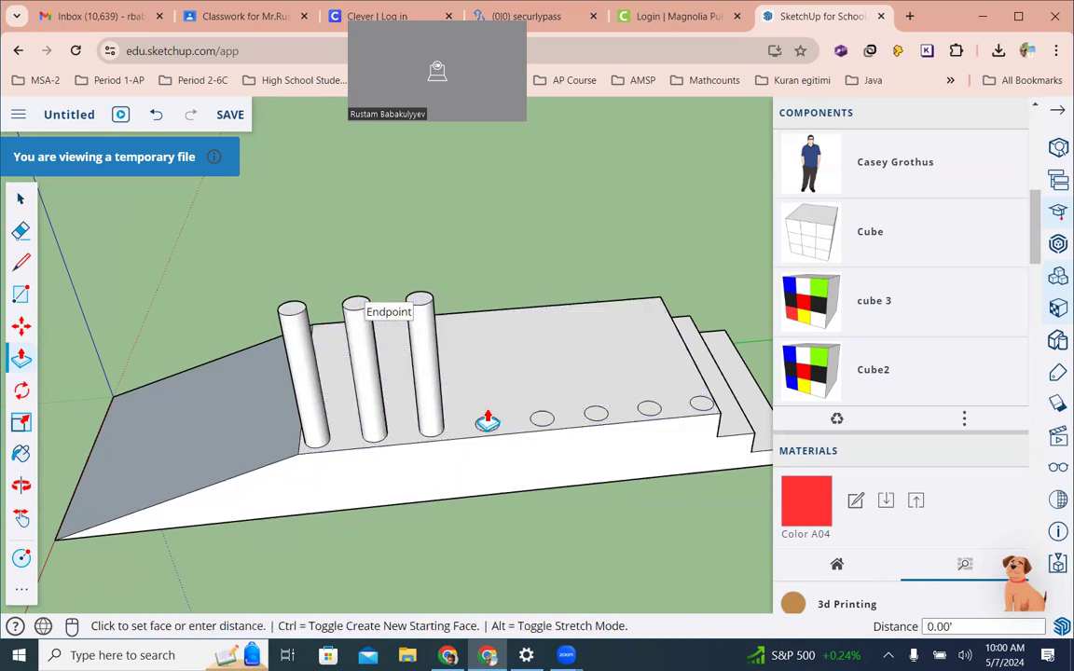
{"action": "left_click", "coordinate": [421, 304]}
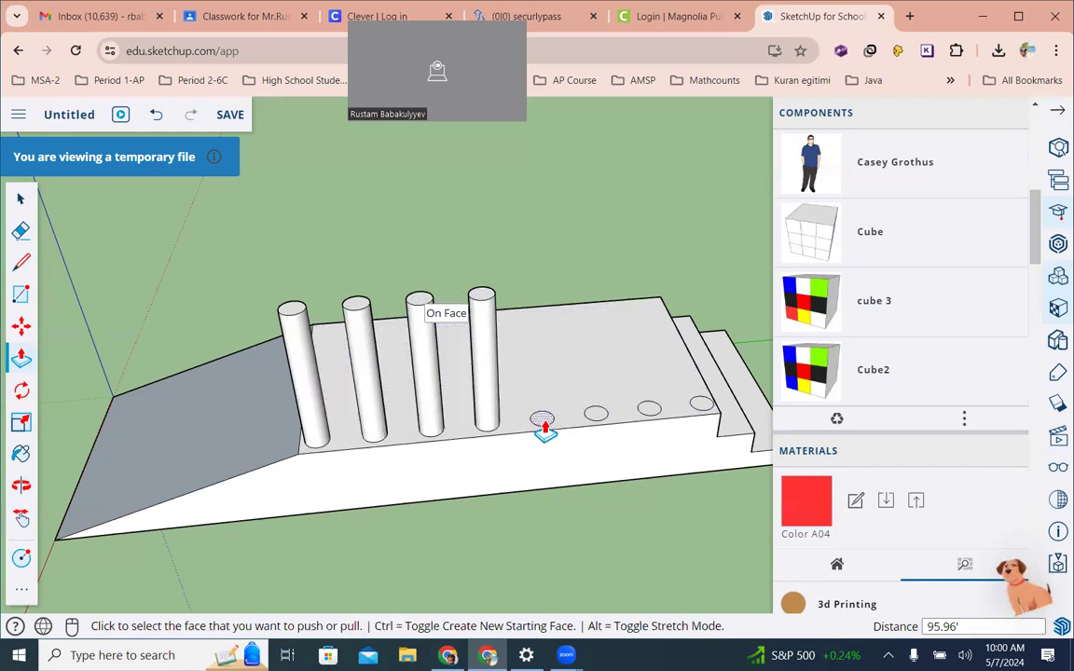
Raise the remaining four circles to the same post height and view the full row.
{"action": "left_click", "coordinate": [541, 422]}
{"action": "left_click", "coordinate": [482, 300]}
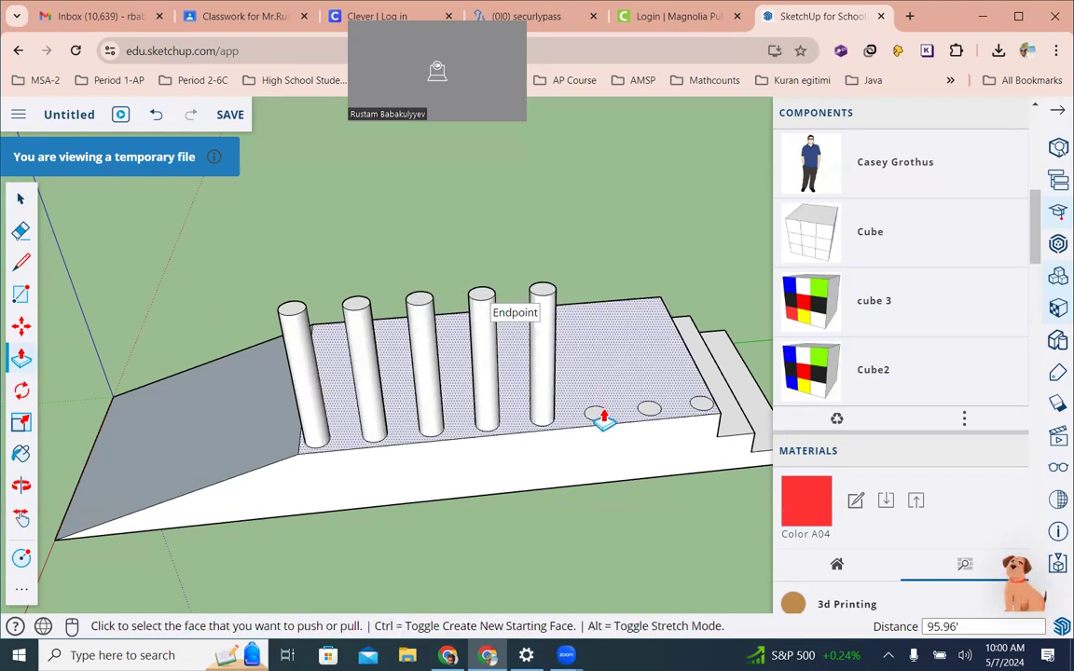
{"action": "left_click", "coordinate": [598, 416]}
{"action": "left_click", "coordinate": [543, 298]}
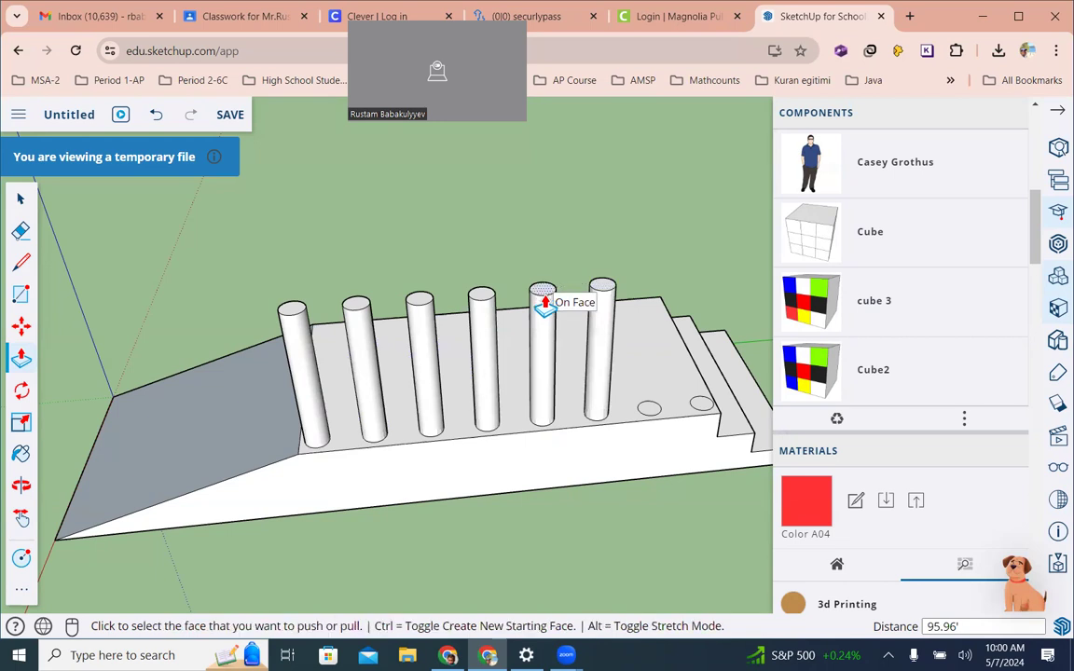
{"action": "left_click", "coordinate": [645, 410]}
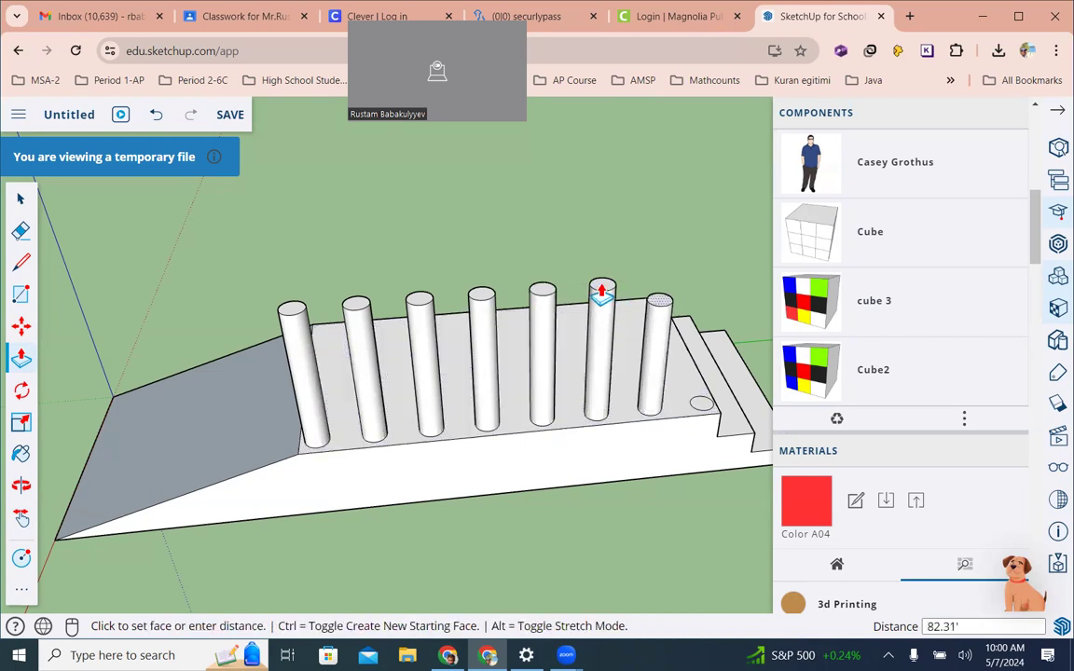
{"action": "left_click", "coordinate": [600, 289]}
{"action": "left_click", "coordinate": [703, 413]}
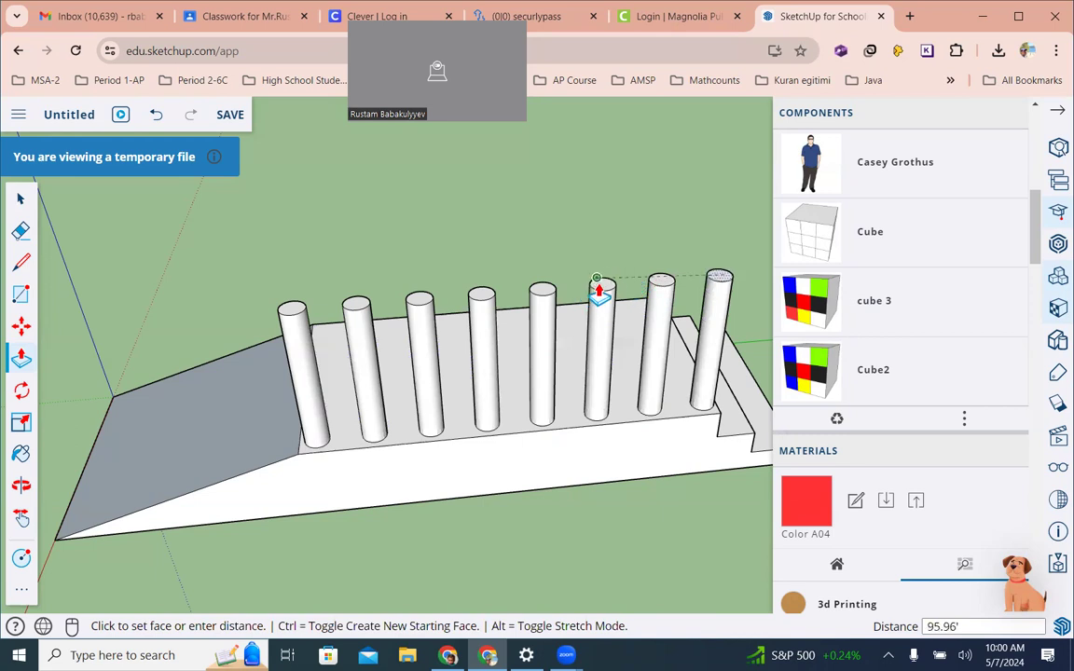
{"action": "left_click", "coordinate": [601, 293]}
{"action": "middle_click_drag", "start_coordinate": [683, 307], "coordinate": [638, 443]}
Orbit toward the stair end and check the next reference photo.
{"action": "middle_click_drag", "start_coordinate": [567, 420], "coordinate": [545, 355]}
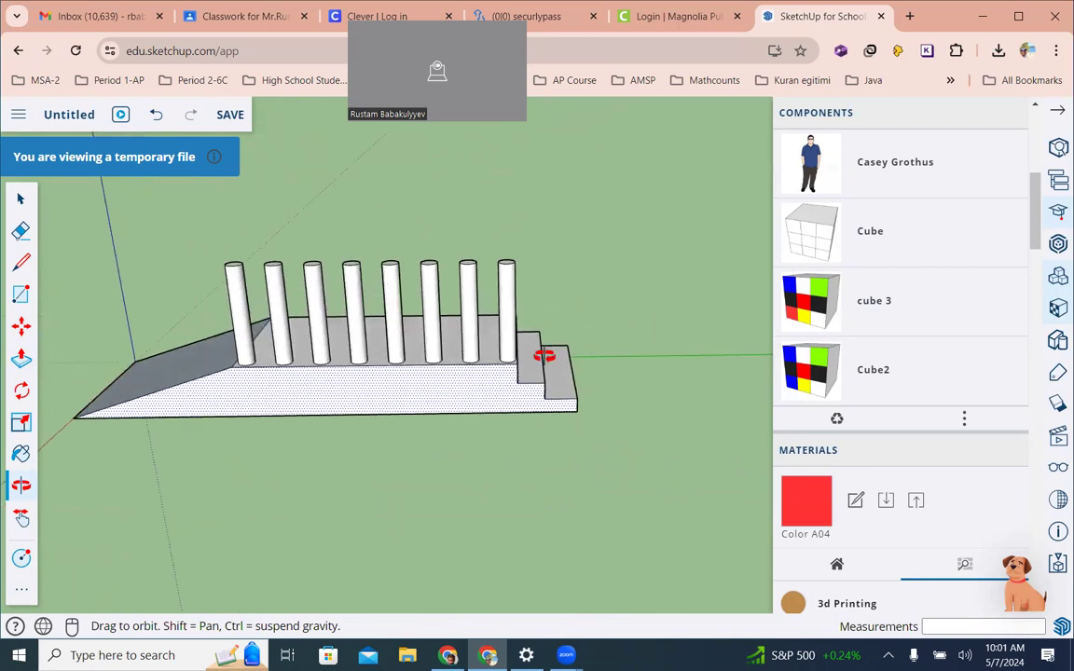
{"action": "middle_click_drag", "start_coordinate": [578, 424], "coordinate": [558, 520]}
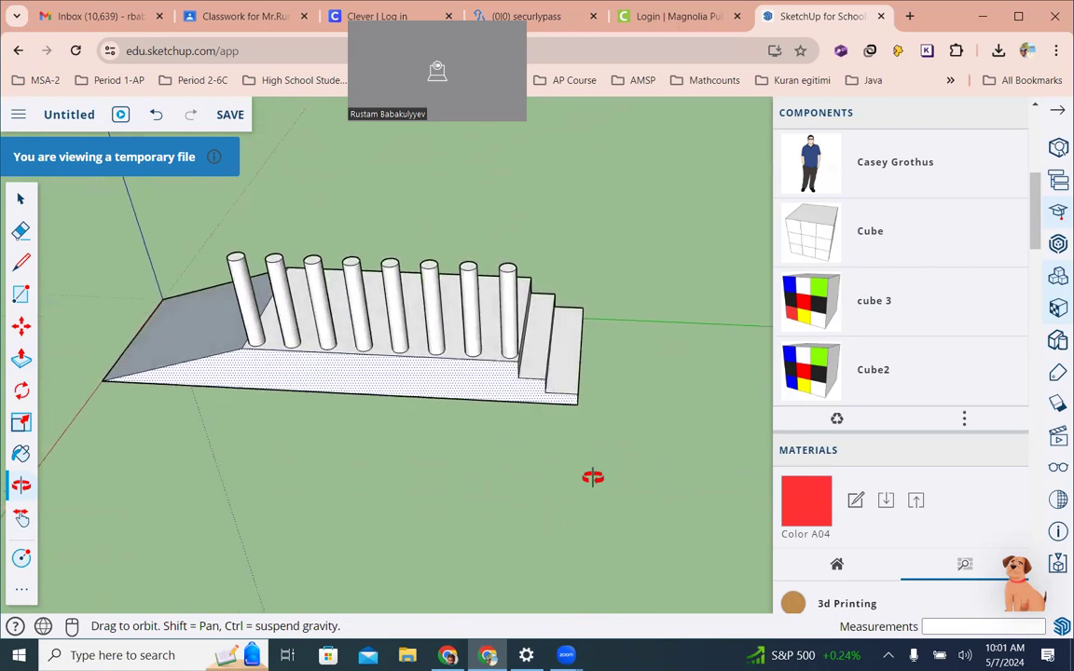
{"action": "key", "text": "c"}
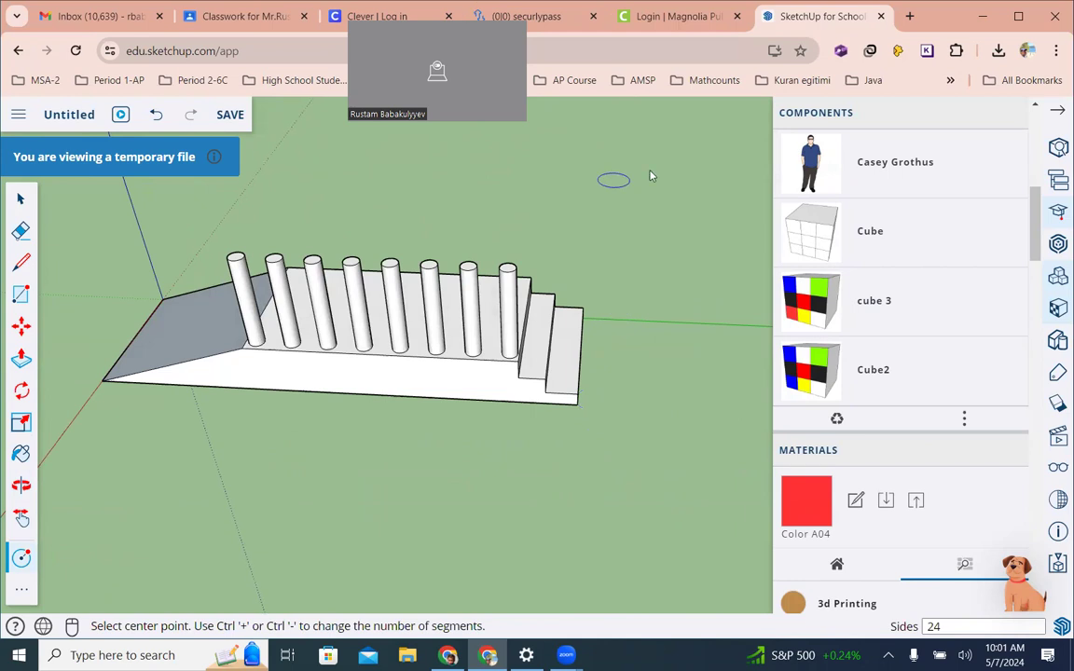
{"action": "key", "text": "ctrl+2"}
{"action": "left_click", "coordinate": [1047, 369]}
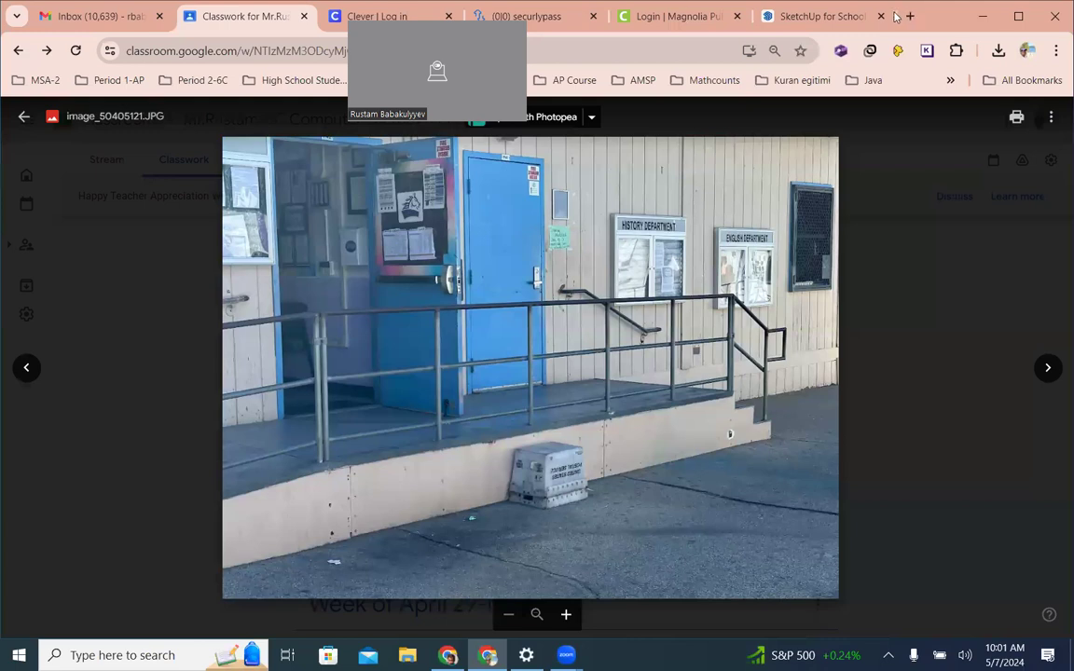
{"action": "left_click", "coordinate": [821, 16]}
Draw a small circle on the lowest step's front corner.
{"action": "scroll", "coordinate": [571, 379], "scroll_direction": "up", "scroll_amount": 5}
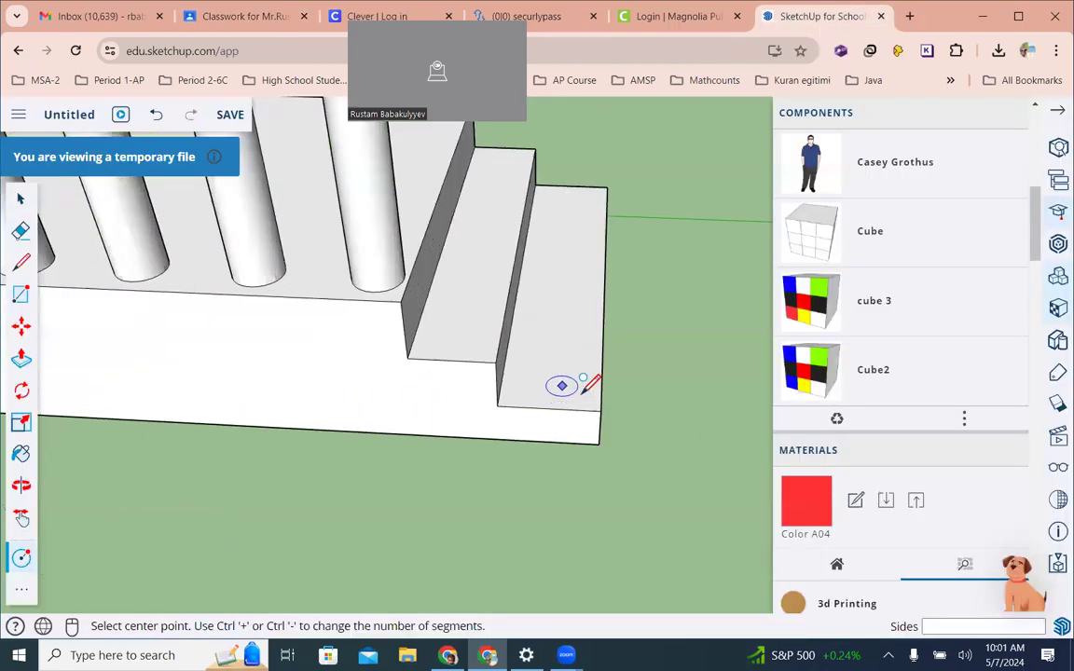
{"action": "left_click", "coordinate": [575, 385]}
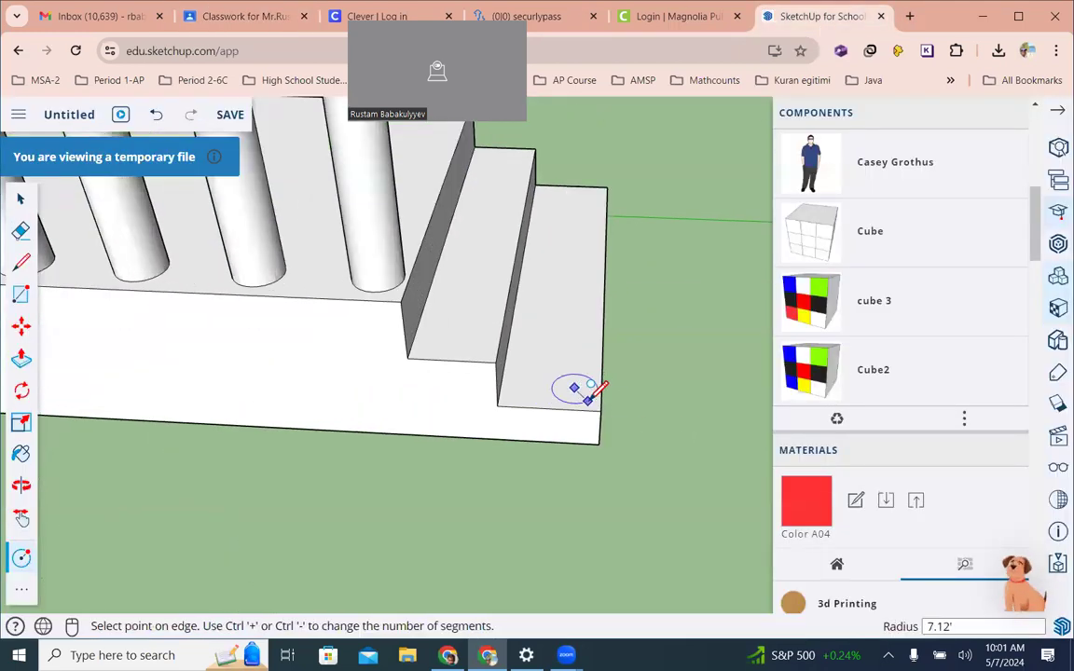
{"action": "left_click", "coordinate": [590, 388]}
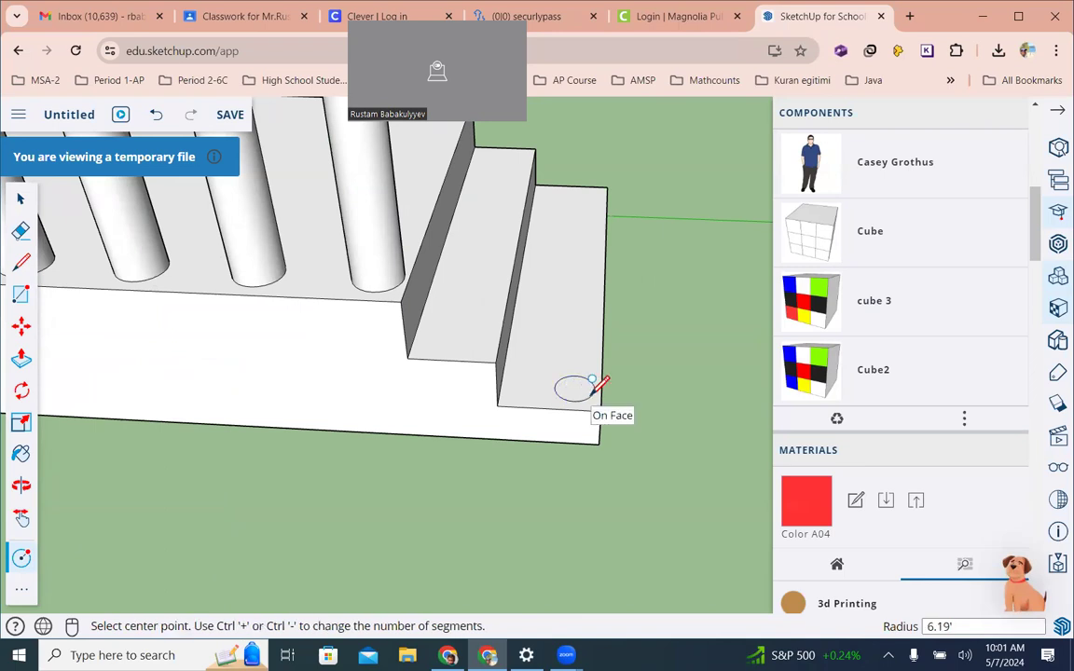
{"action": "middle_click_drag", "start_coordinate": [597, 302], "coordinate": [664, 264]}
{"action": "scroll", "coordinate": [661, 264], "scroll_direction": "down", "scroll_amount": 3}
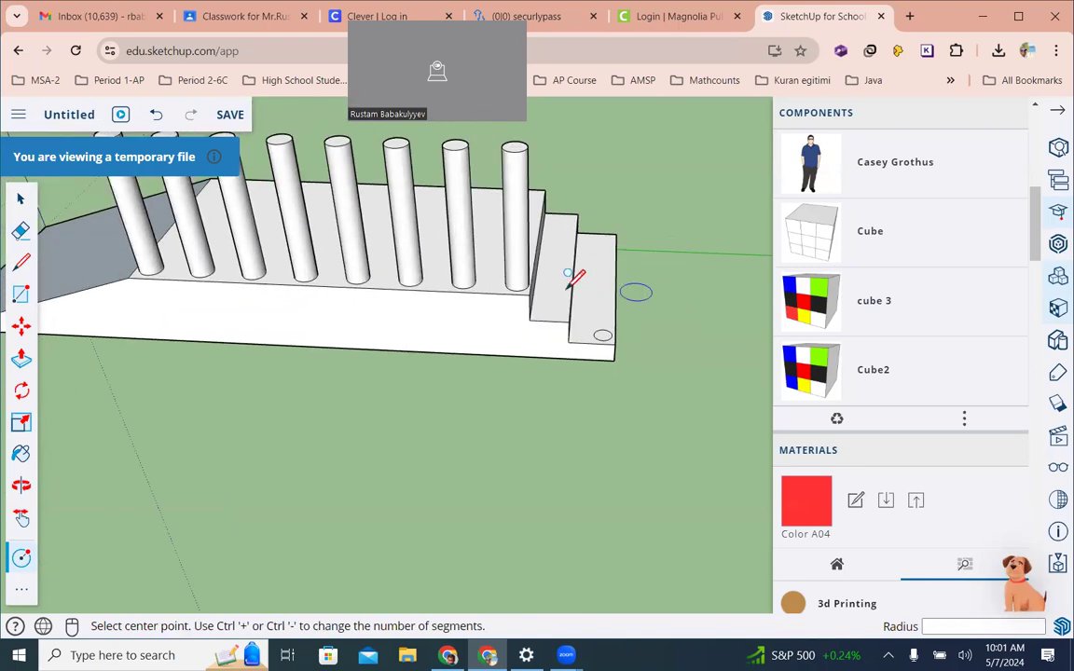
Pull the step circle up to the other posts' top height.
{"action": "key", "text": "p"}
{"action": "left_click", "coordinate": [604, 341]}
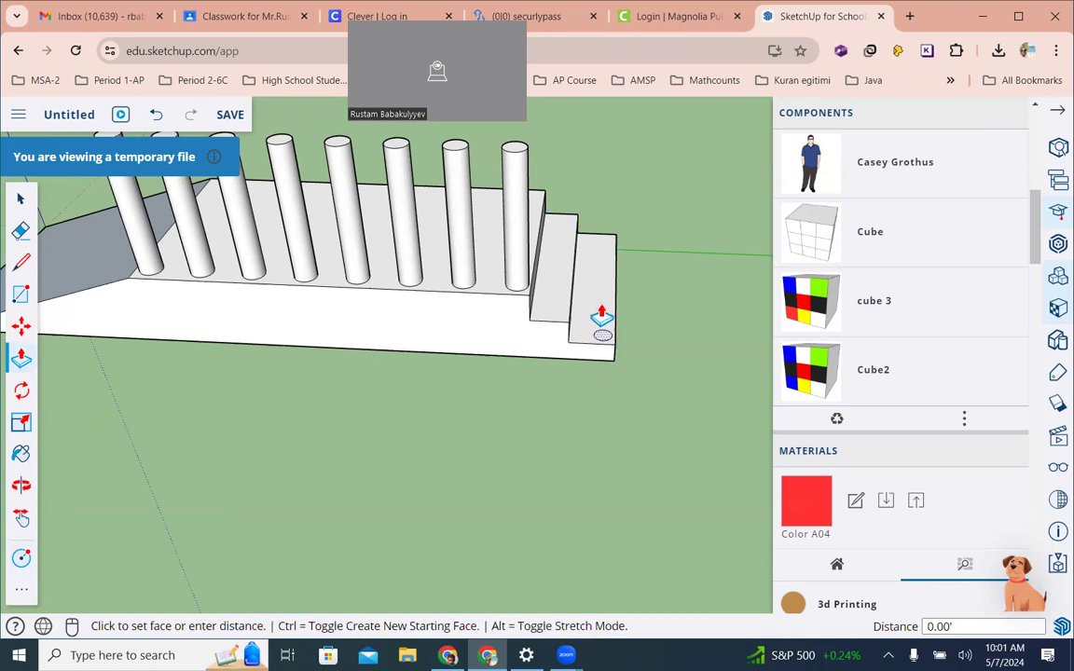
{"action": "left_click", "coordinate": [517, 161]}
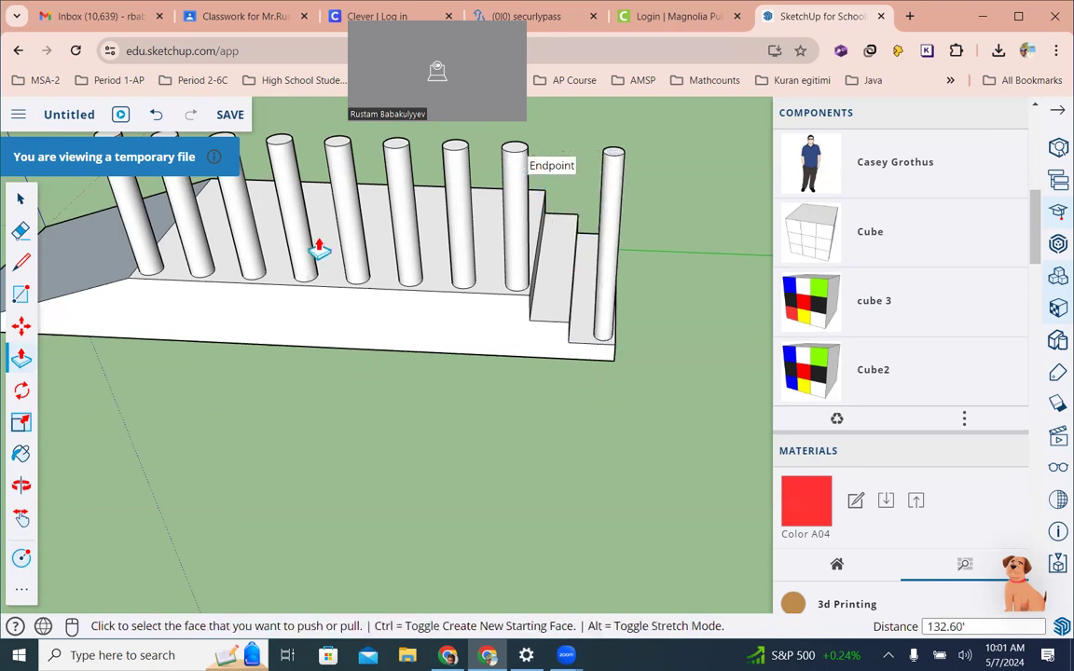
{"action": "middle_click_drag", "start_coordinate": [432, 269], "coordinate": [271, 407]}
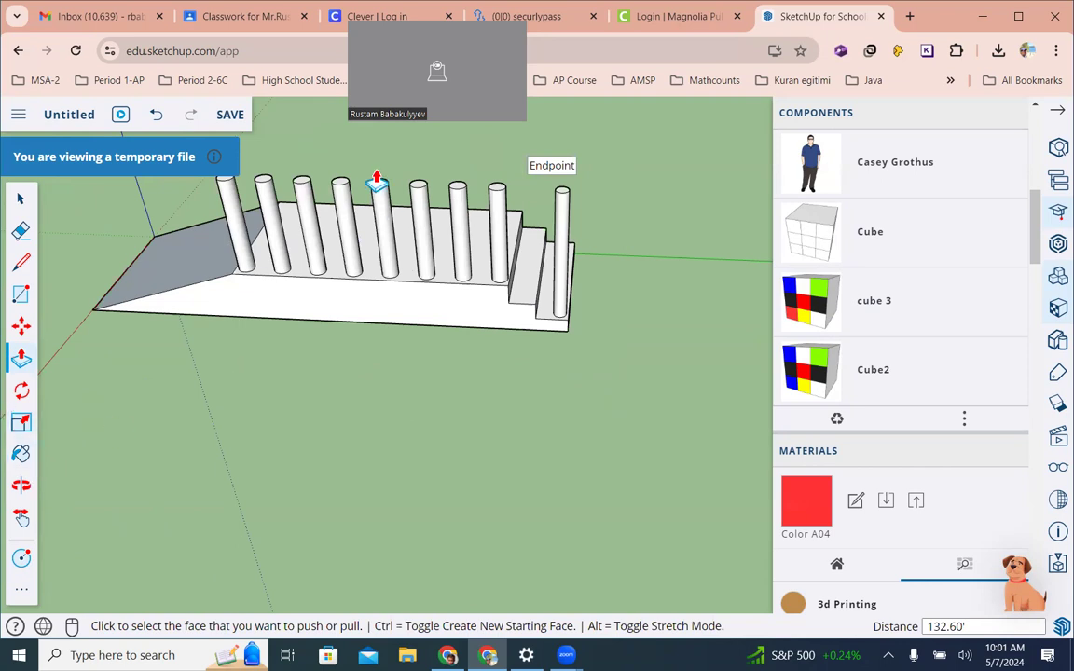
{"action": "key", "text": "o"}
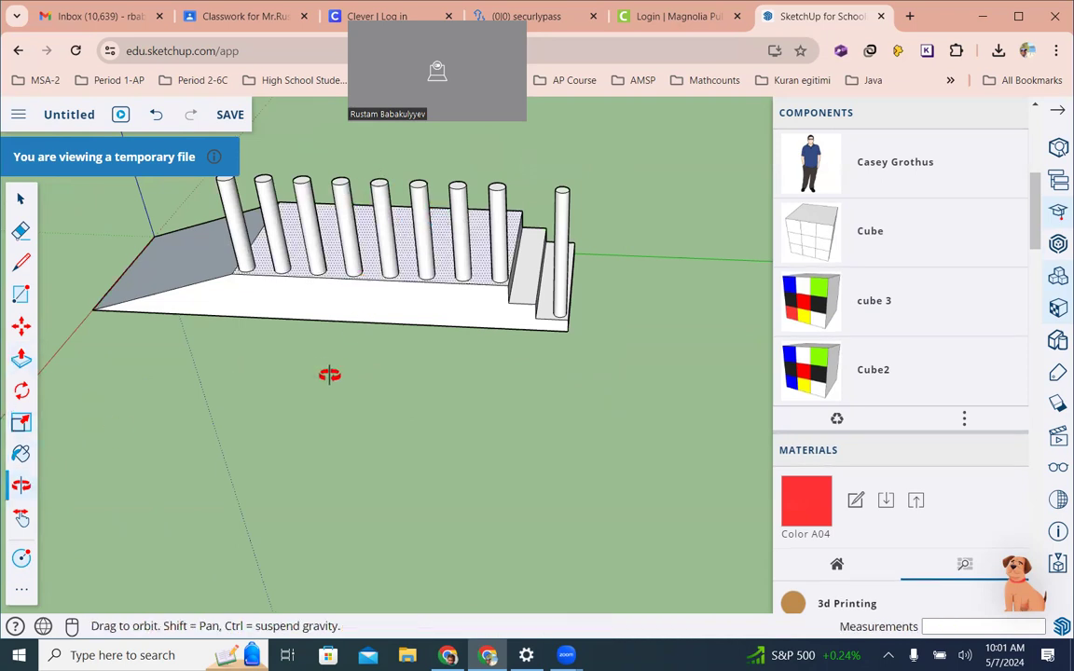
{"action": "left_click_drag", "start_coordinate": [352, 347], "coordinate": [387, 439]}
{"action": "key", "text": "ctrl+2"}
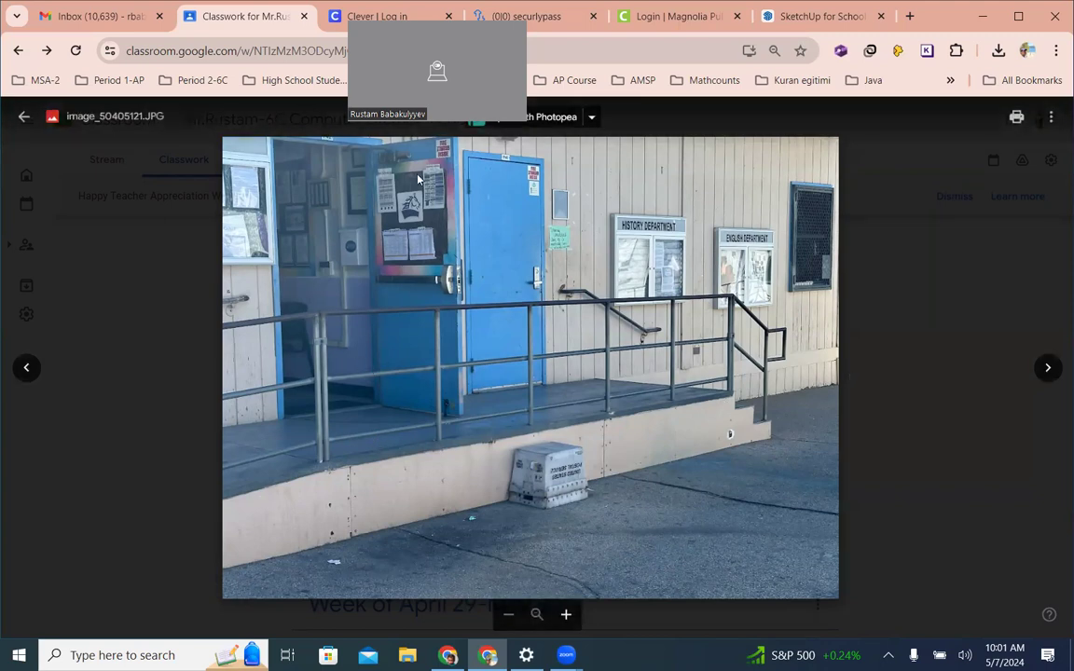
{"action": "left_click", "coordinate": [801, 16]}
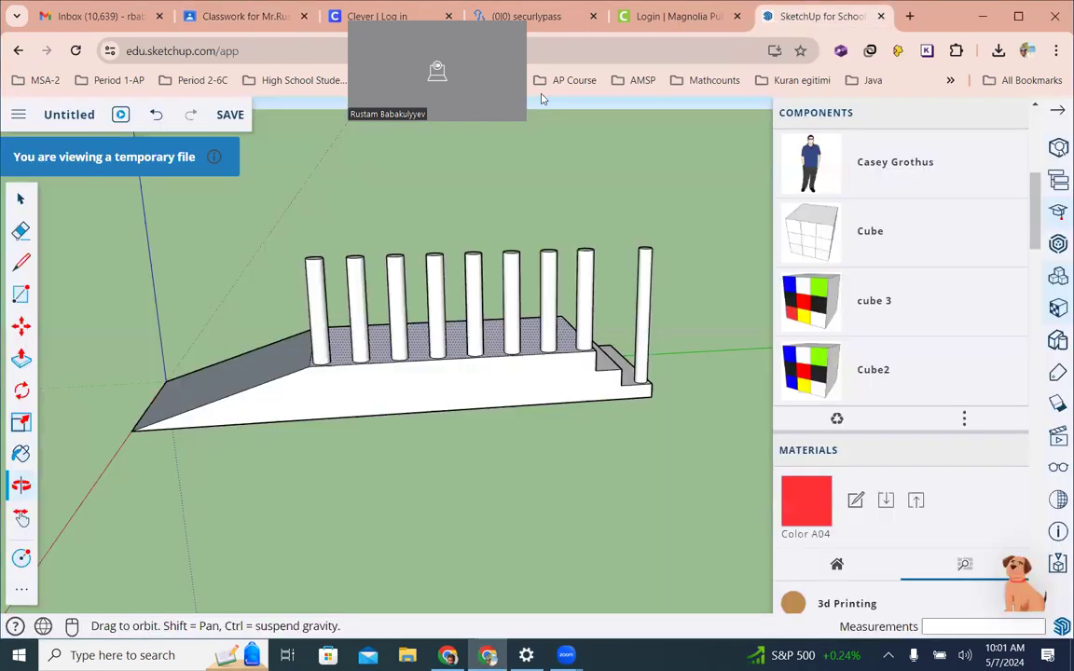
{"action": "scroll", "coordinate": [304, 345], "scroll_direction": "up", "scroll_amount": 3}
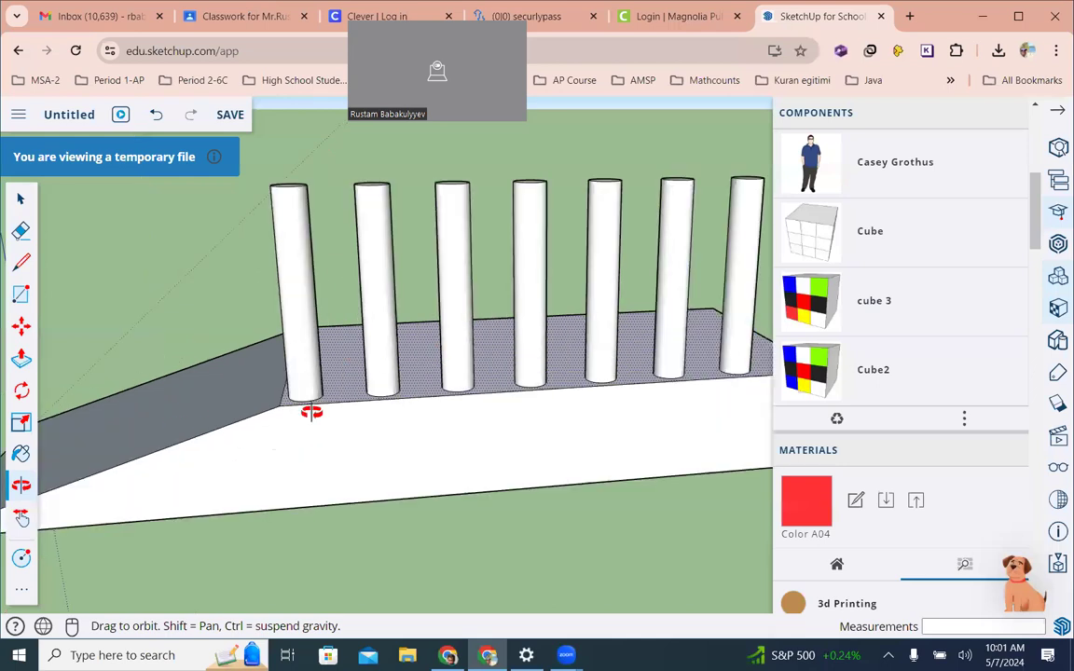
{"action": "left_click_drag", "start_coordinate": [350, 307], "coordinate": [315, 177]}
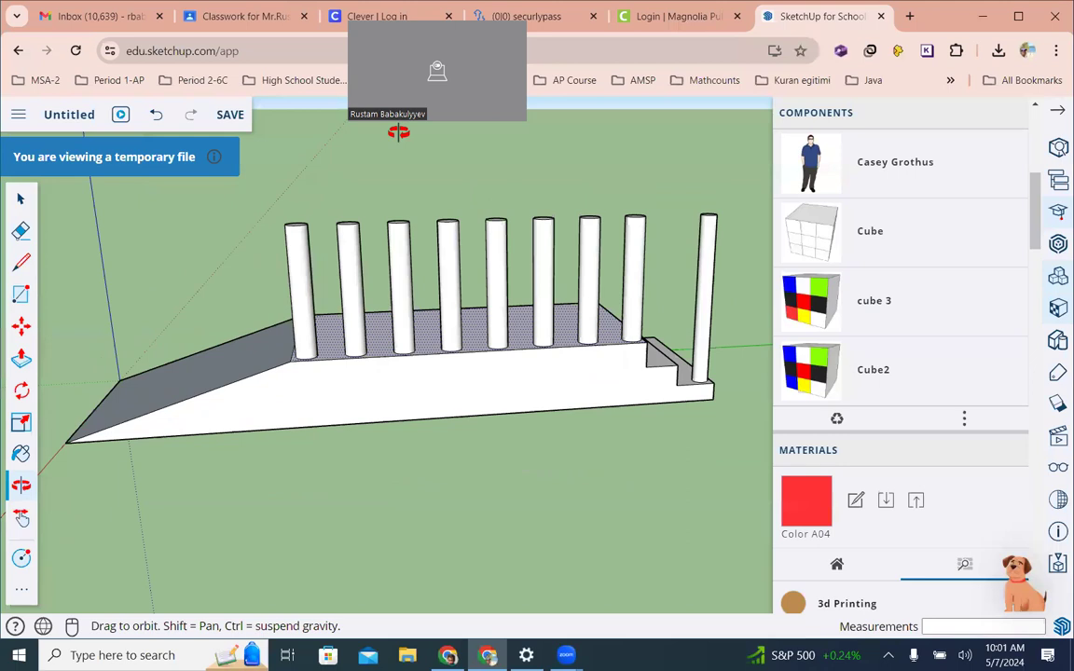
Draw the rail's bottom edge at mid-height from the leftmost post to a right post.
{"action": "left_click_drag", "start_coordinate": [398, 133], "coordinate": [398, 131]}
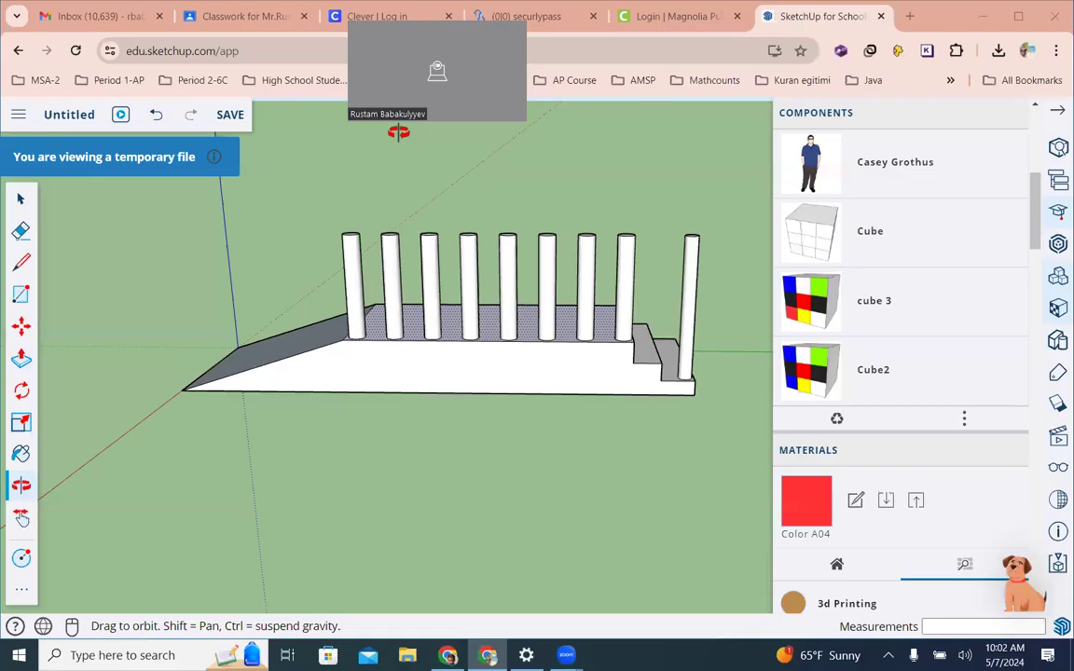
{"action": "left_click", "coordinate": [28, 269]}
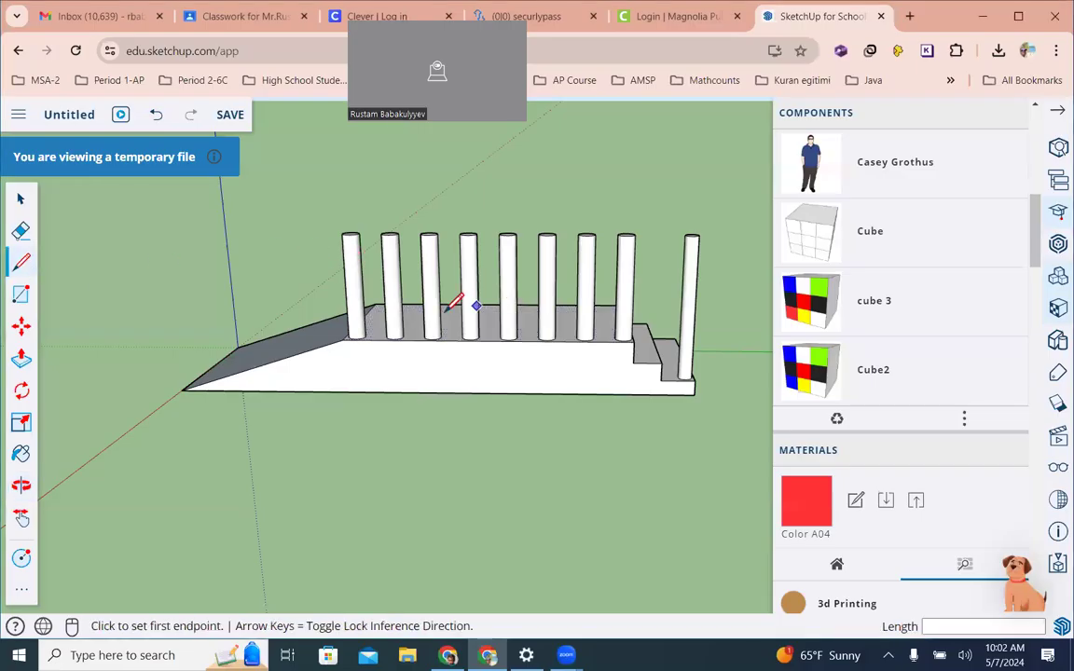
{"action": "scroll", "coordinate": [455, 304], "scroll_direction": "up", "scroll_amount": 3}
{"action": "left_click", "coordinate": [259, 263]}
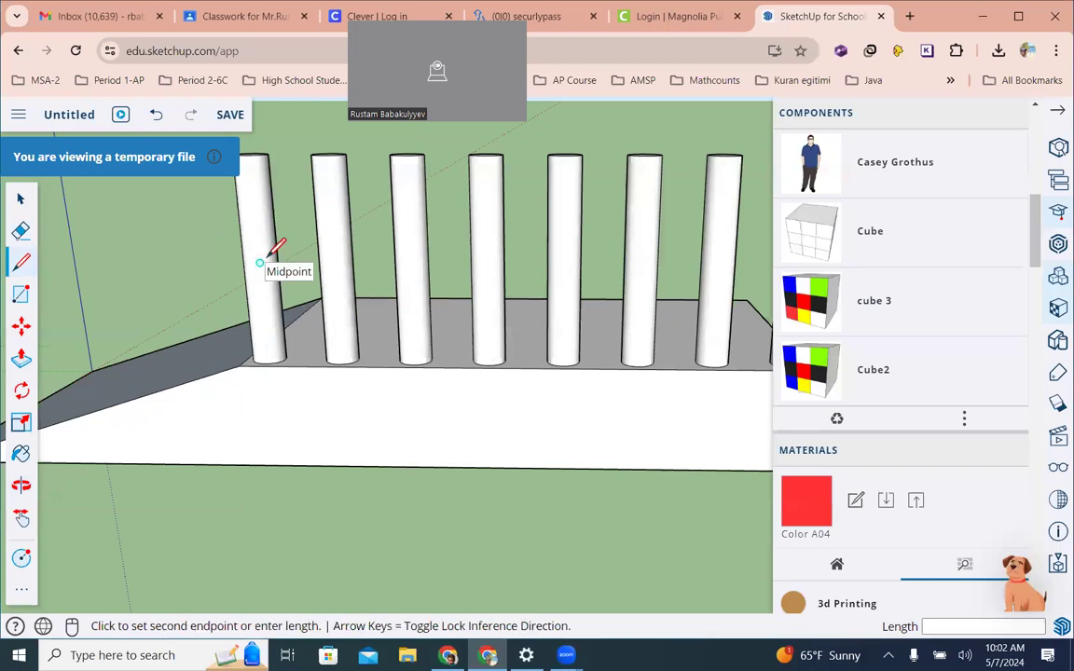
{"action": "left_click", "coordinate": [724, 265]}
{"action": "key", "text": "Escape"}
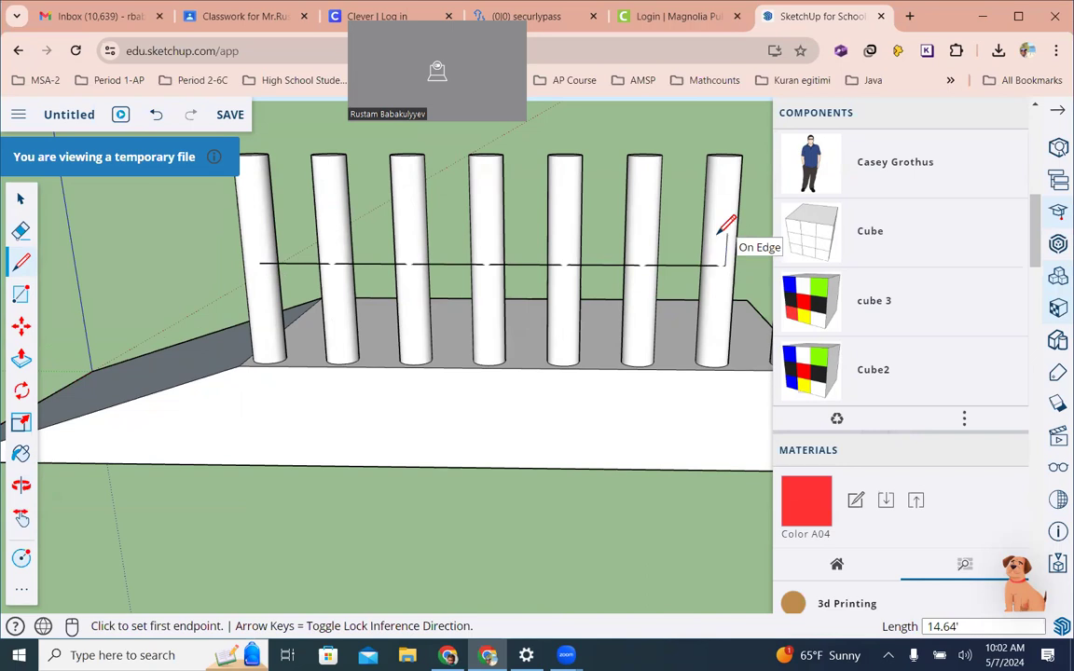
Draw the rail's top edge just above, closing the thin rail face.
{"action": "left_click", "coordinate": [258, 244]}
{"action": "key", "text": "Escape"}
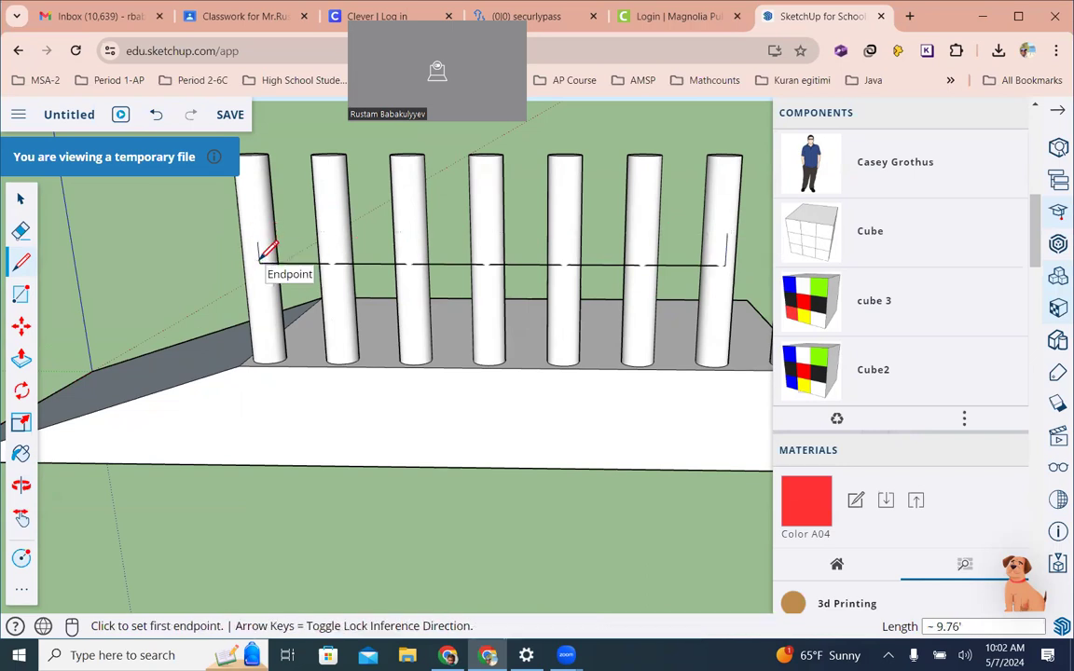
{"action": "left_click", "coordinate": [258, 242]}
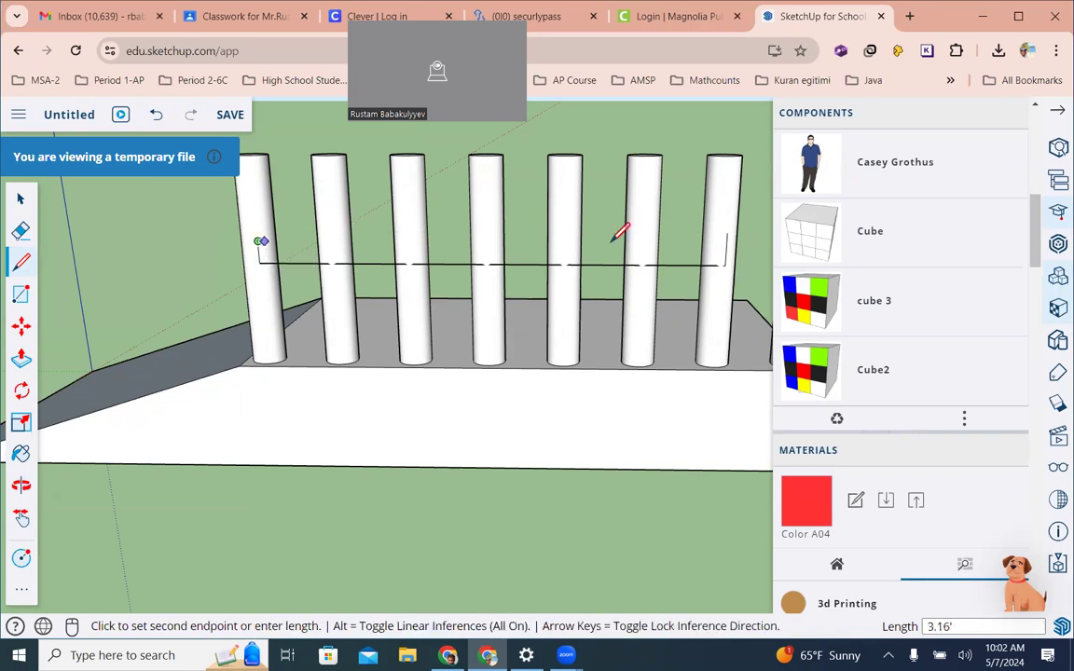
{"action": "left_click", "coordinate": [717, 243]}
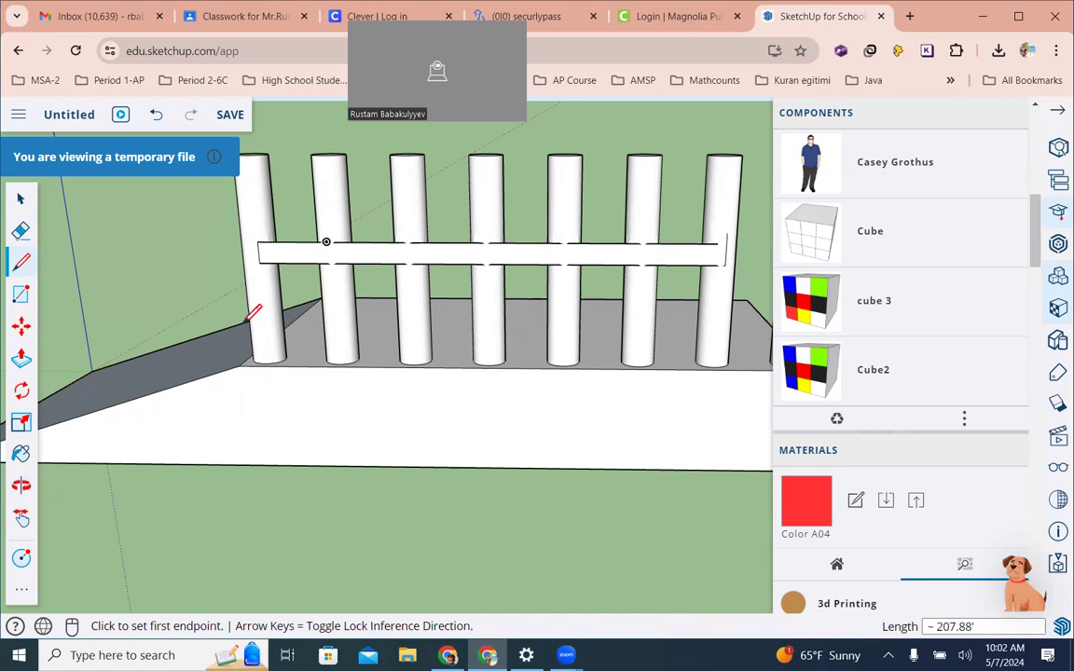
{"action": "scroll", "coordinate": [248, 237], "scroll_direction": "down", "scroll_amount": 3}
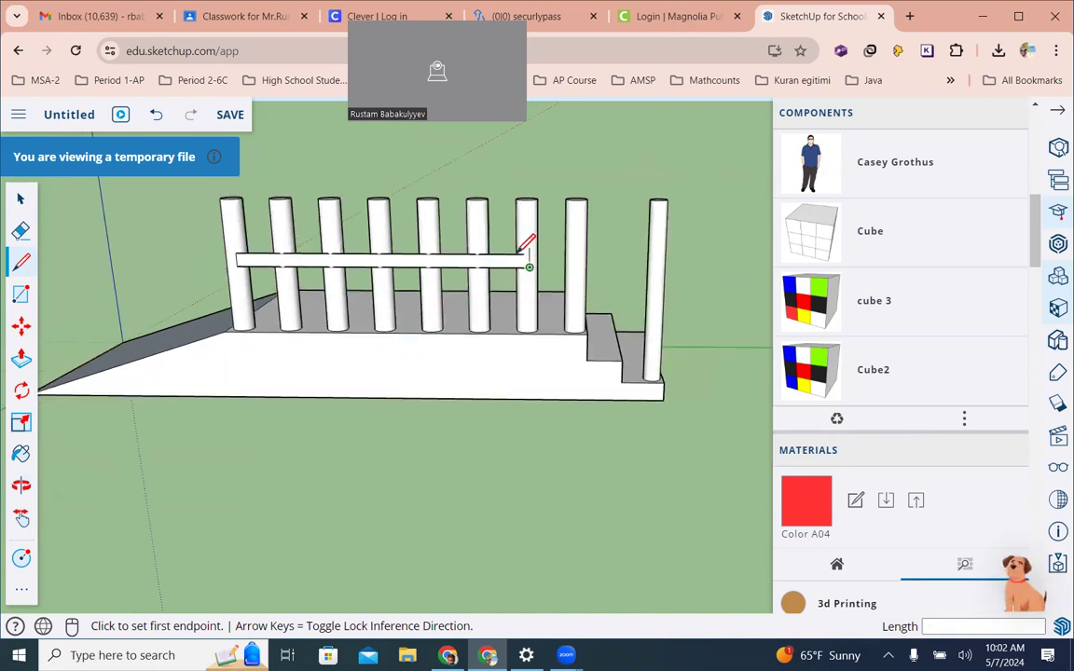
{"action": "left_click", "coordinate": [530, 246]}
{"action": "scroll", "coordinate": [529, 246], "scroll_direction": "up", "scroll_amount": 3}
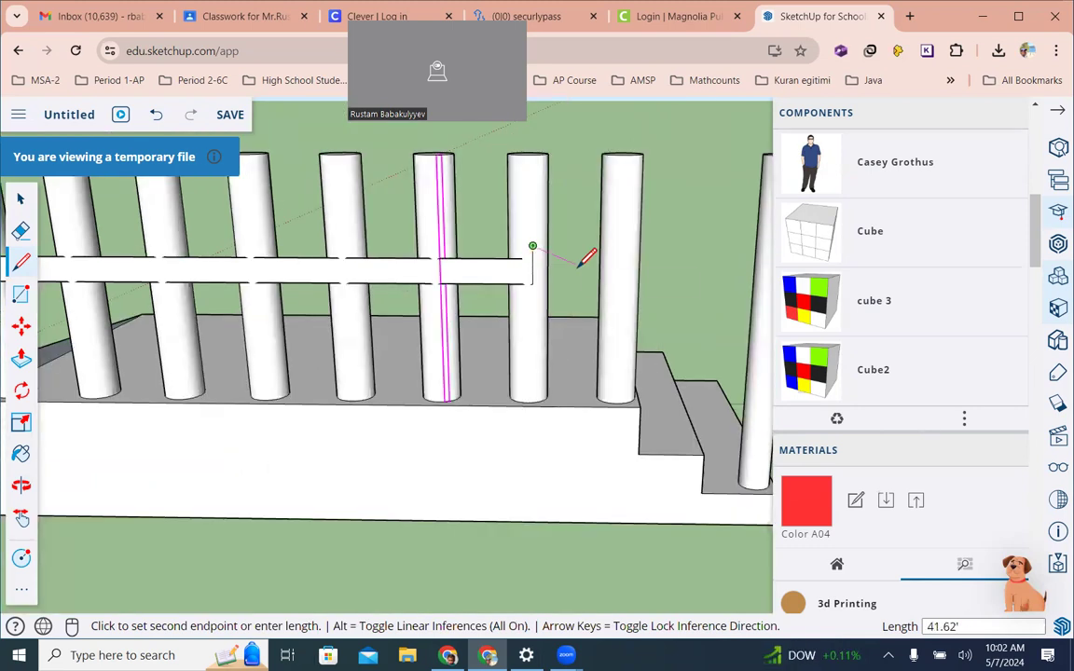
{"action": "middle_click_drag", "start_coordinate": [588, 257], "coordinate": [477, 132]}
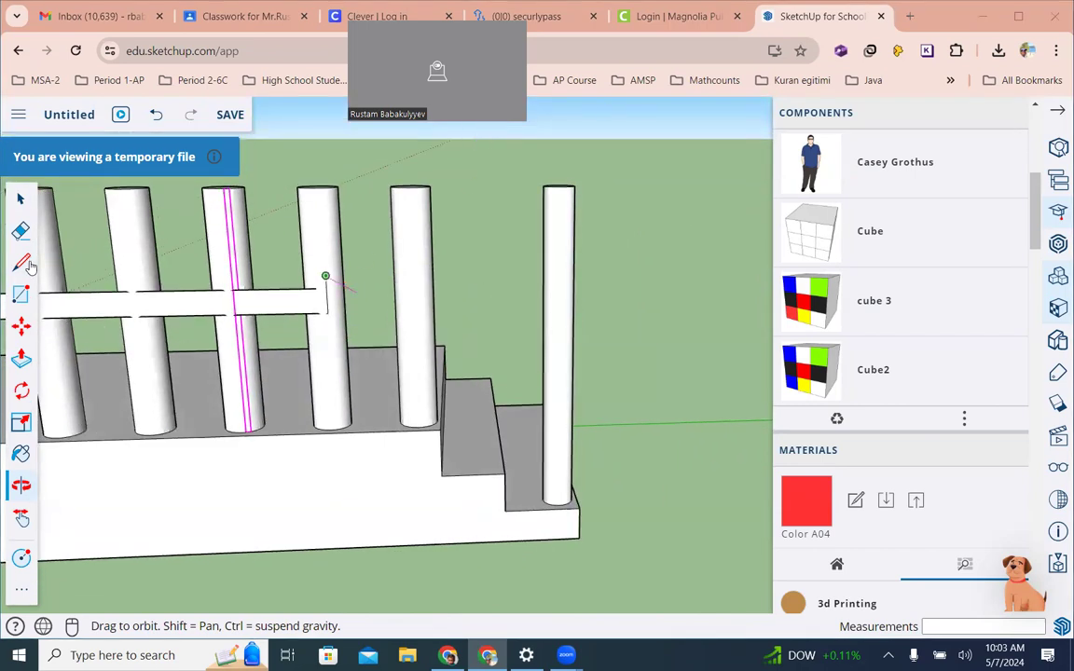
Draw the rail extension's edges across to the next post, closing the new face.
{"action": "left_click", "coordinate": [20, 262]}
{"action": "left_click", "coordinate": [43, 249]}
{"action": "left_click", "coordinate": [316, 287]}
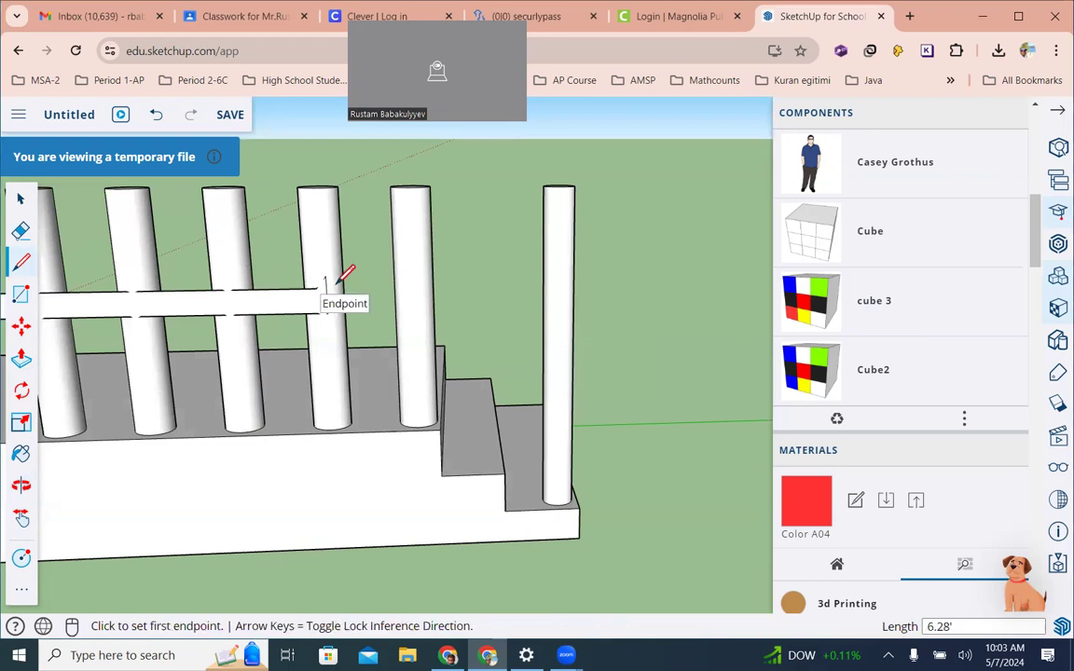
{"action": "left_click", "coordinate": [418, 288]}
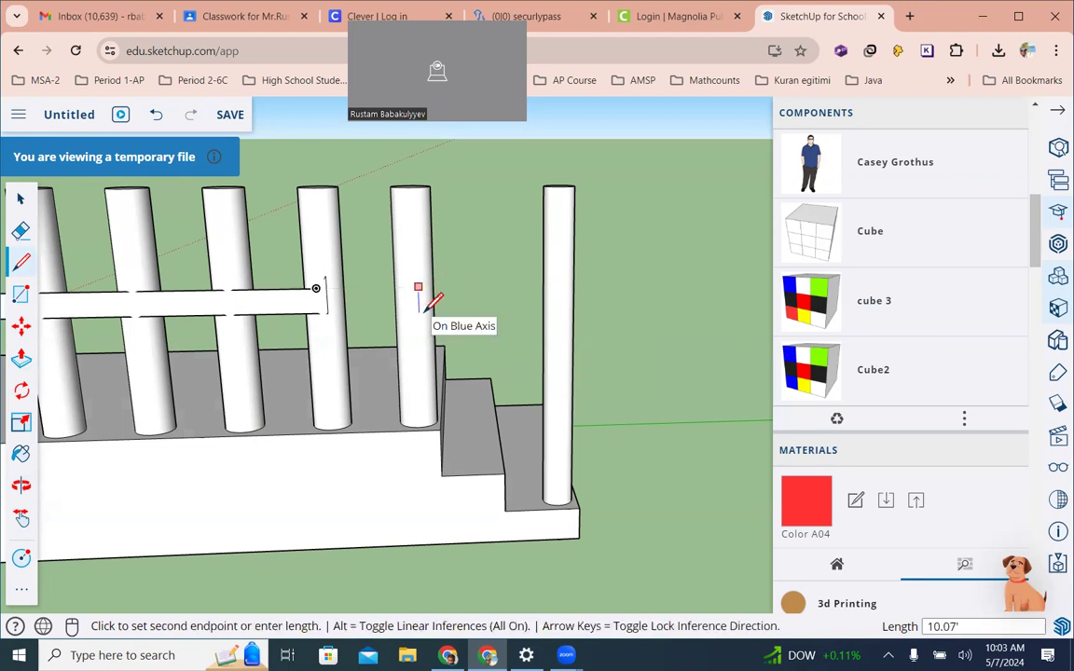
{"action": "left_click", "coordinate": [418, 314]}
{"action": "left_click", "coordinate": [318, 313]}
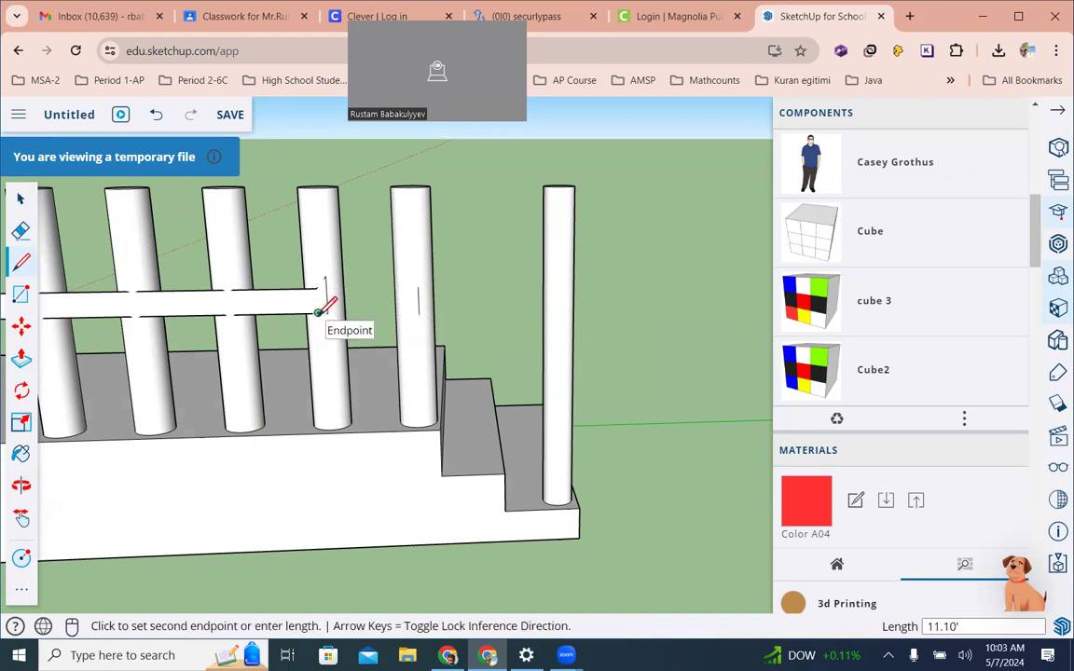
{"action": "left_click", "coordinate": [418, 314]}
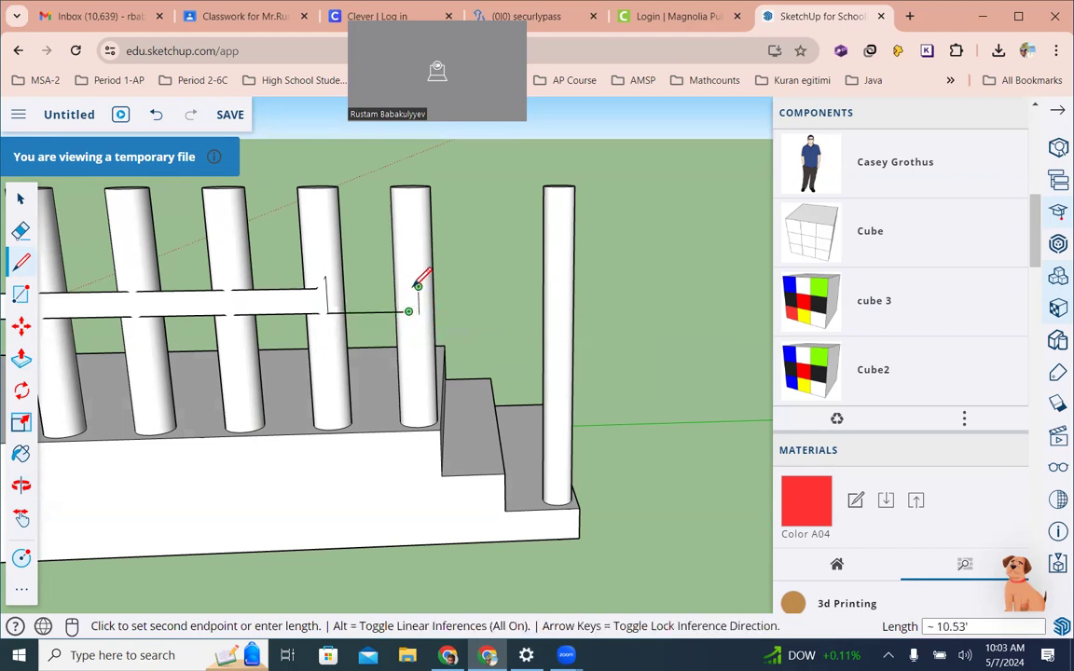
{"action": "left_click", "coordinate": [419, 286]}
{"action": "left_click", "coordinate": [324, 286]}
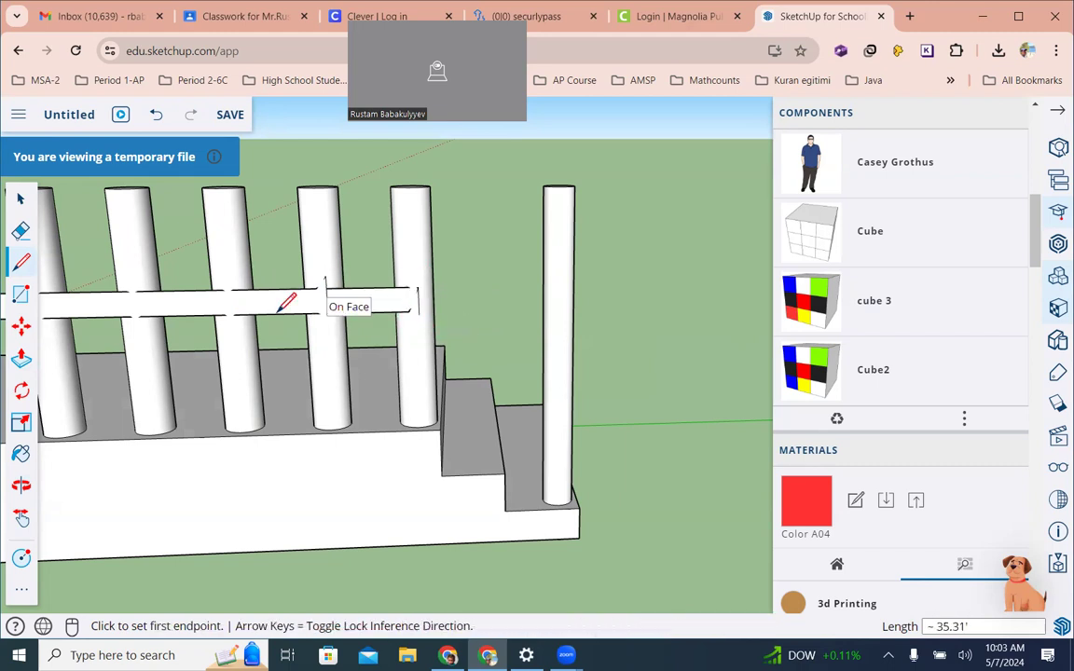
{"action": "scroll", "coordinate": [94, 317], "scroll_direction": "down", "scroll_amount": 3}
Orbit to a raised front view looking down on the fence.
{"action": "key", "text": "o"}
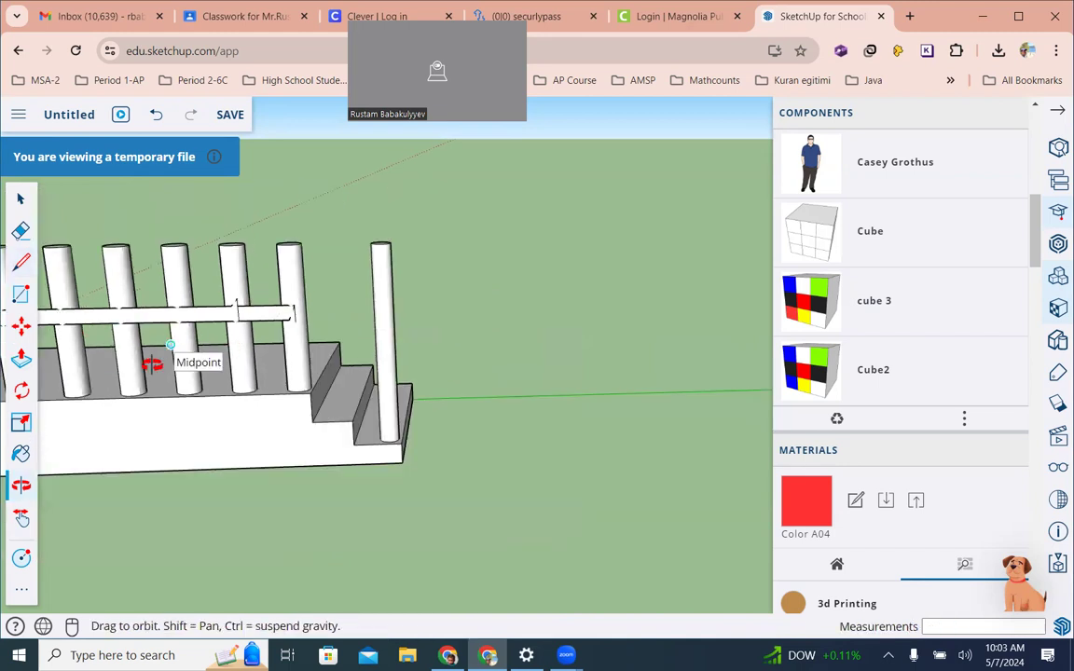
{"action": "left_click_drag", "start_coordinate": [103, 415], "coordinate": [447, 303]}
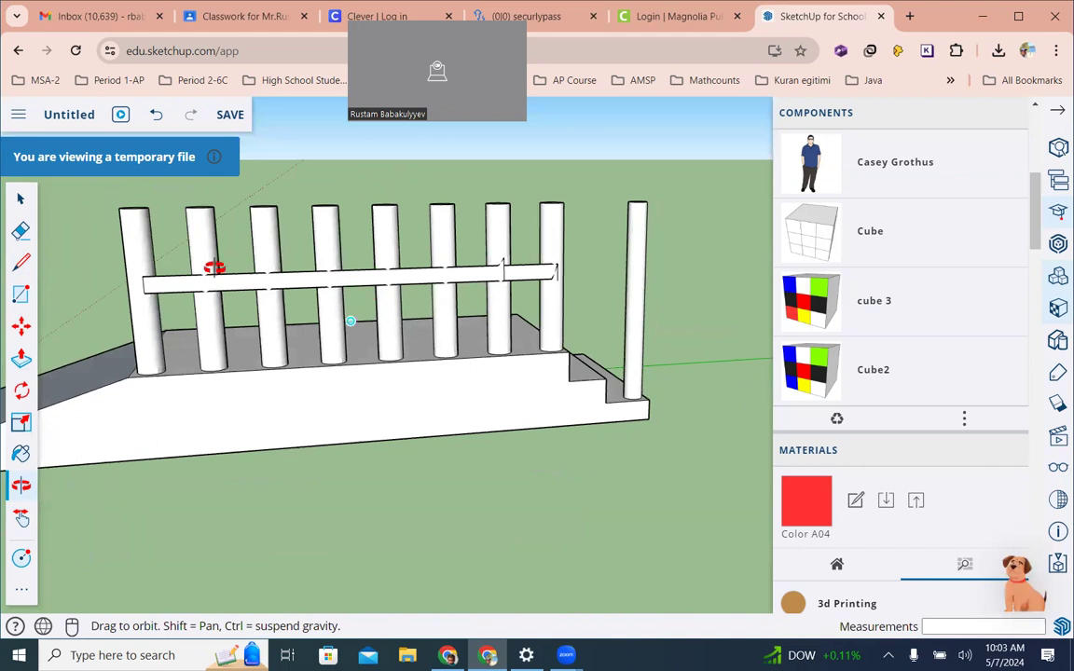
{"action": "scroll", "coordinate": [199, 232], "scroll_direction": "up", "scroll_amount": 3}
{"action": "scroll", "coordinate": [198, 232], "scroll_direction": "down", "scroll_amount": 2}
{"action": "left_click_drag", "start_coordinate": [209, 272], "coordinate": [162, 338]}
Draw the top rail's long edges and end edge across the post tops.
{"action": "key", "text": "l"}
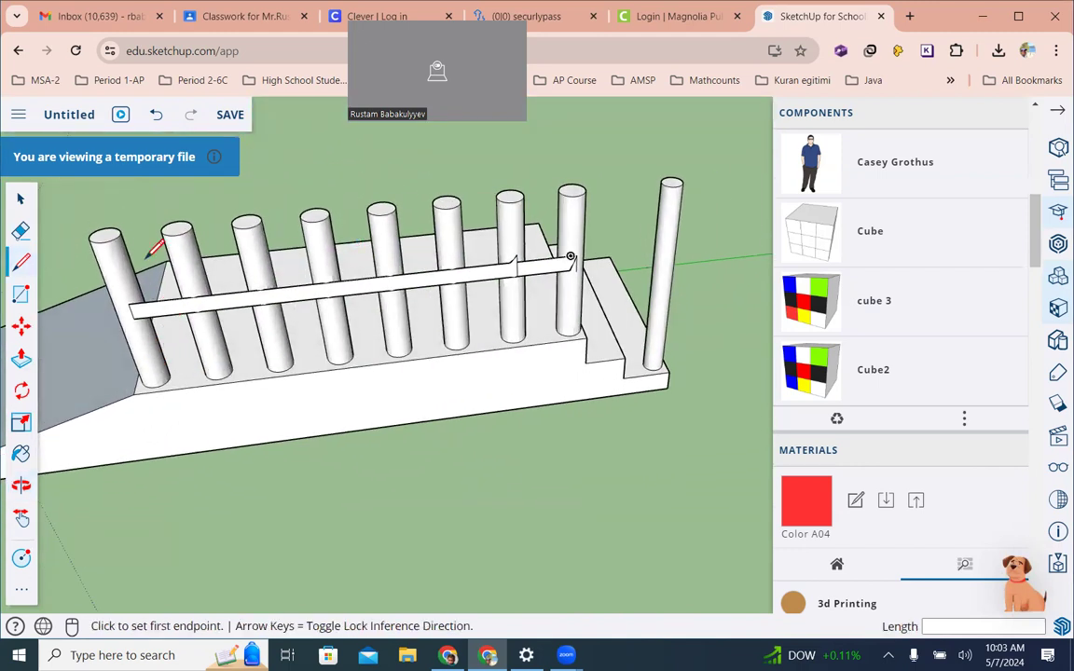
{"action": "left_click", "coordinate": [105, 234]}
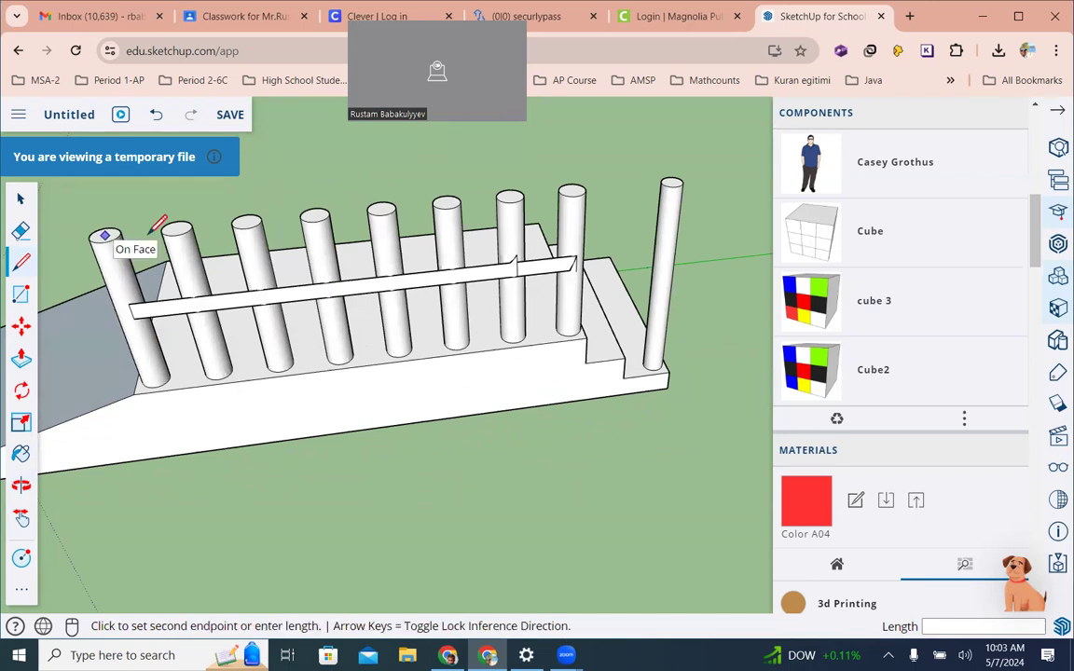
{"action": "left_click", "coordinate": [571, 191]}
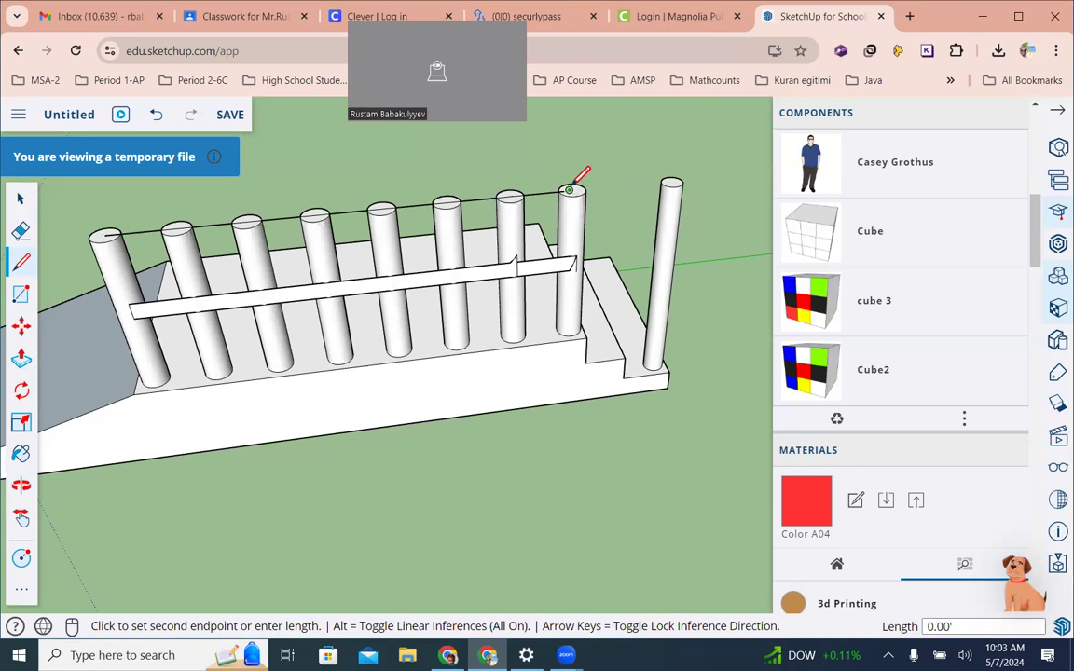
{"action": "scroll", "coordinate": [570, 193], "scroll_direction": "up", "scroll_amount": 5}
{"action": "left_click", "coordinate": [563, 204]}
{"action": "left_click", "coordinate": [242, 234]}
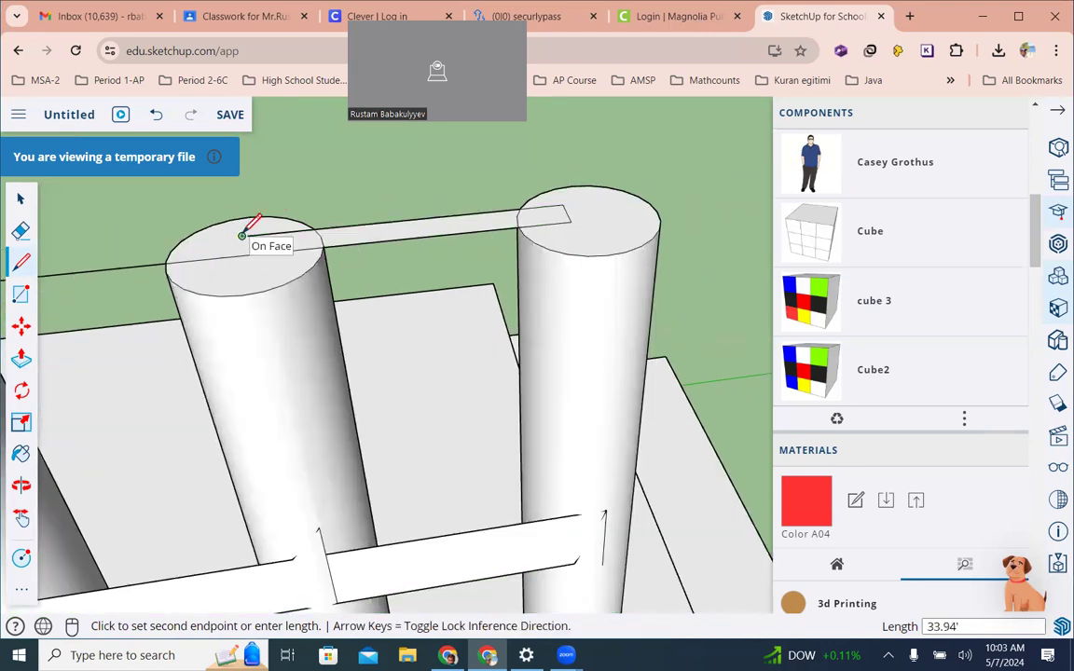
{"action": "scroll", "coordinate": [244, 233], "scroll_direction": "down", "scroll_amount": 5}
{"action": "key", "text": "o"}
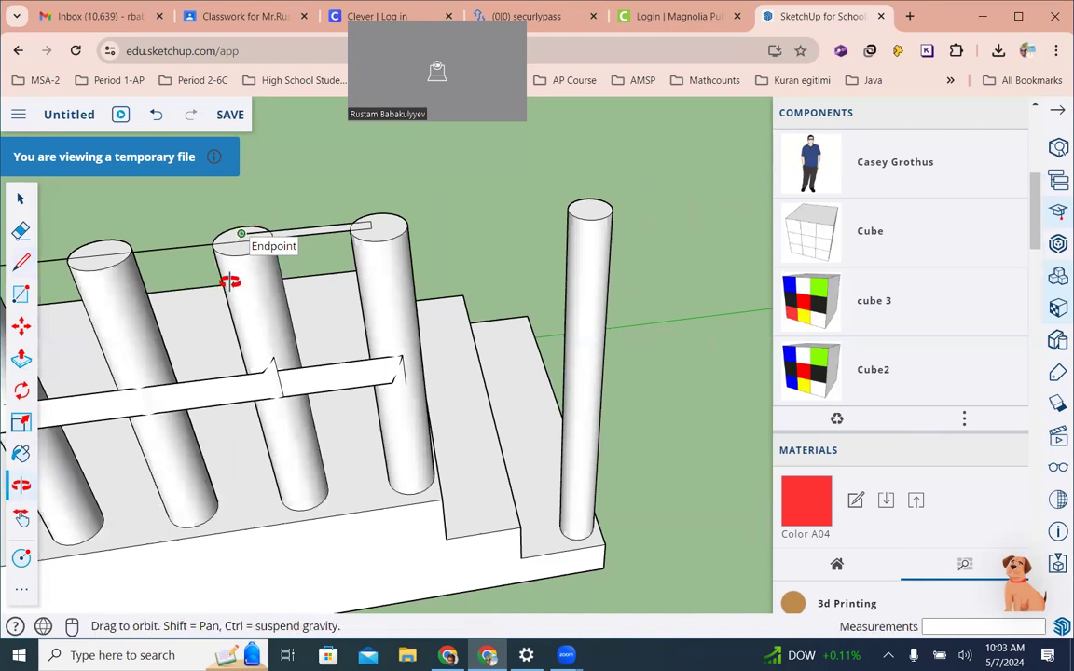
{"action": "left_click_drag", "start_coordinate": [396, 311], "coordinate": [532, 333]}
{"action": "scroll", "coordinate": [532, 326], "scroll_direction": "down", "scroll_amount": 5}
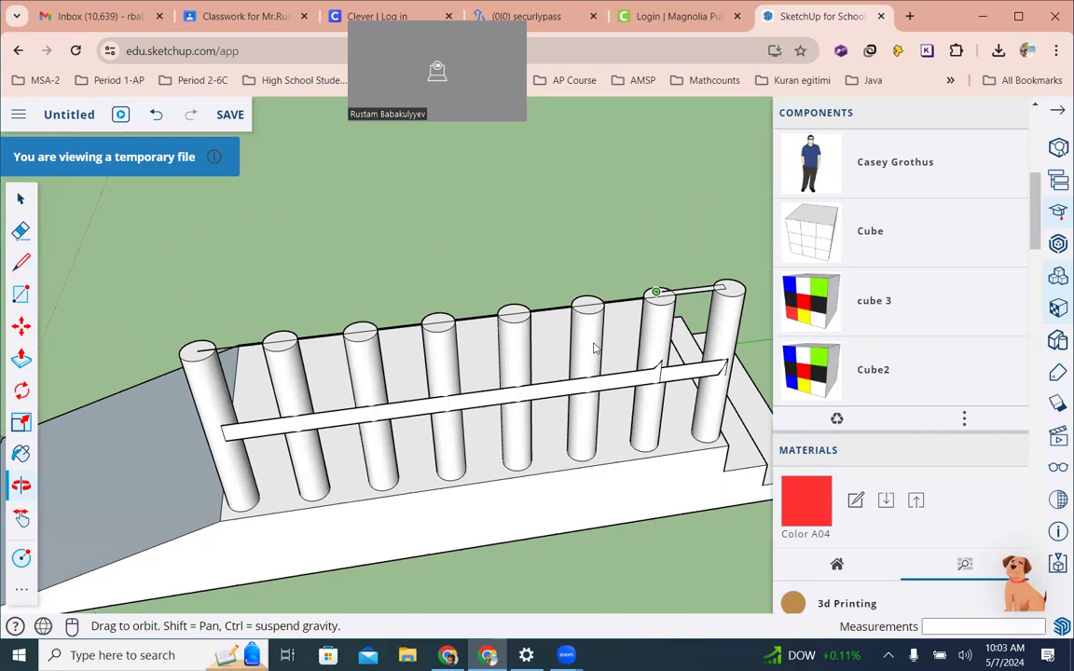
Close the top rail outline into a face at the first post.
{"action": "key", "text": "l"}
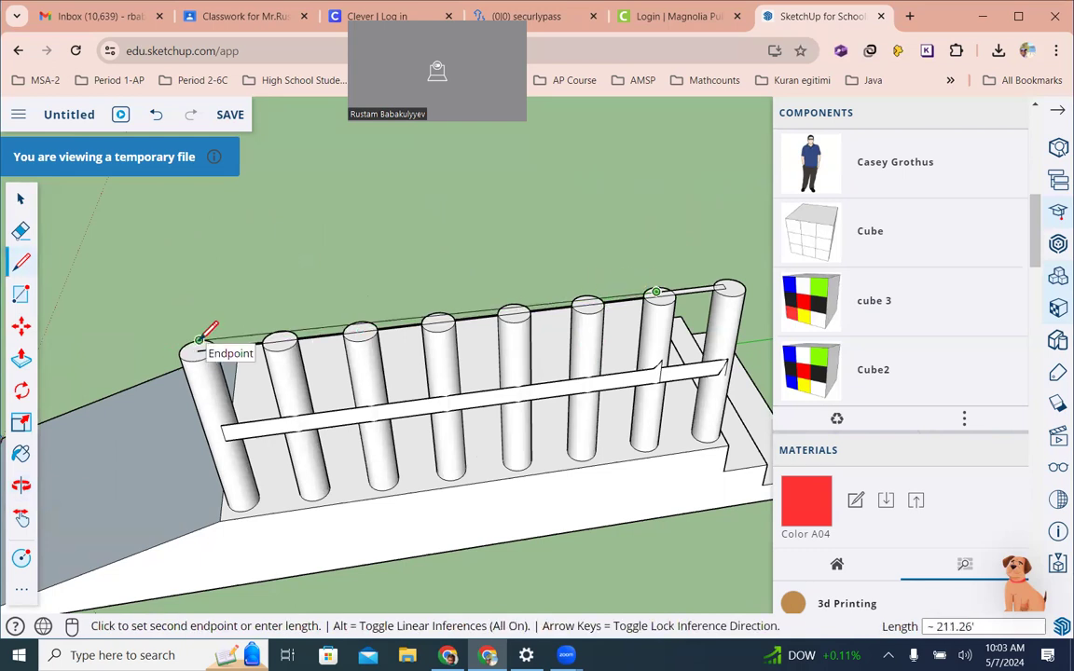
{"action": "scroll", "coordinate": [199, 341], "scroll_direction": "up", "scroll_amount": 5}
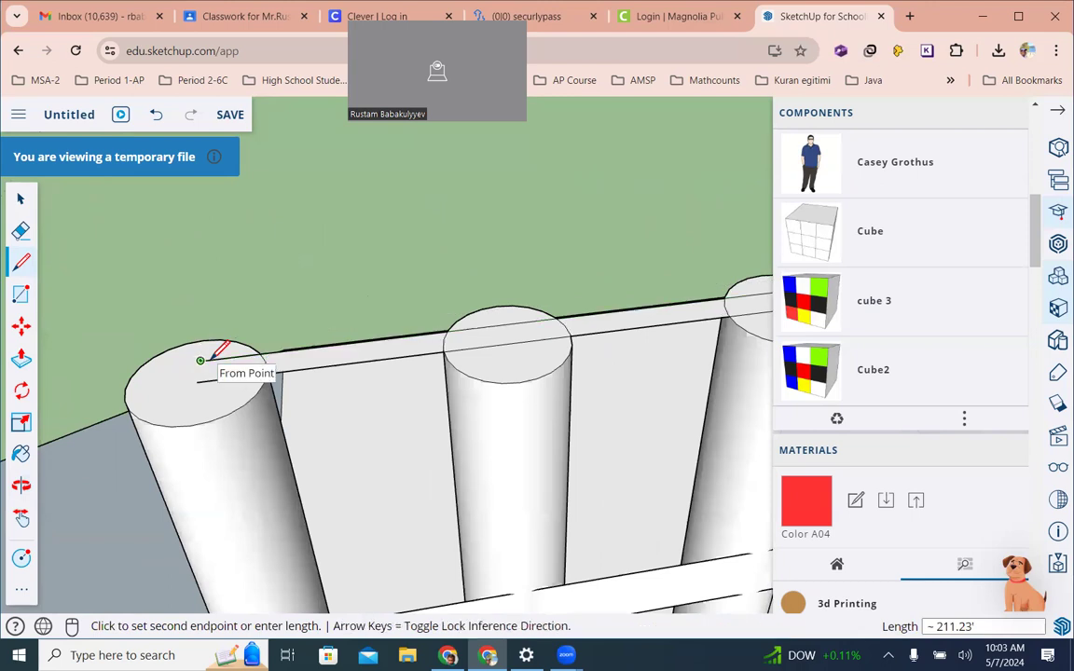
{"action": "left_click", "coordinate": [203, 359]}
{"action": "left_click", "coordinate": [191, 373]}
{"action": "scroll", "coordinate": [368, 385], "scroll_direction": "down", "scroll_amount": 3}
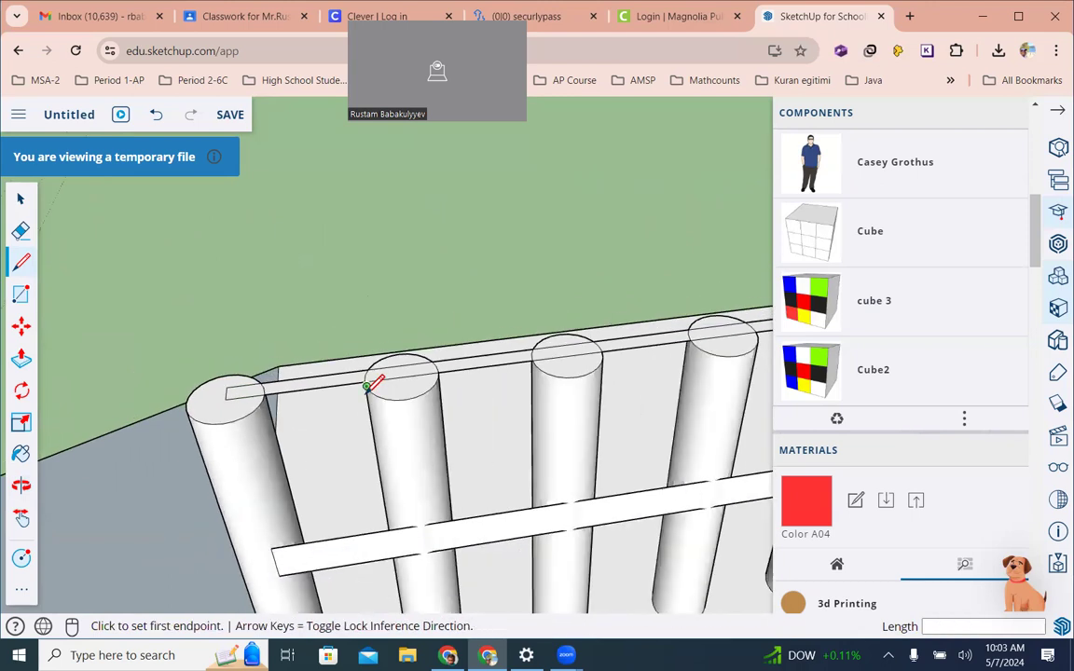
{"action": "scroll", "coordinate": [368, 385], "scroll_direction": "down", "scroll_amount": 2}
Undo an accidental base-face extrusion and orbit to a front-on view of the fence.
{"action": "key", "text": "p"}
{"action": "left_click", "coordinate": [539, 433]}
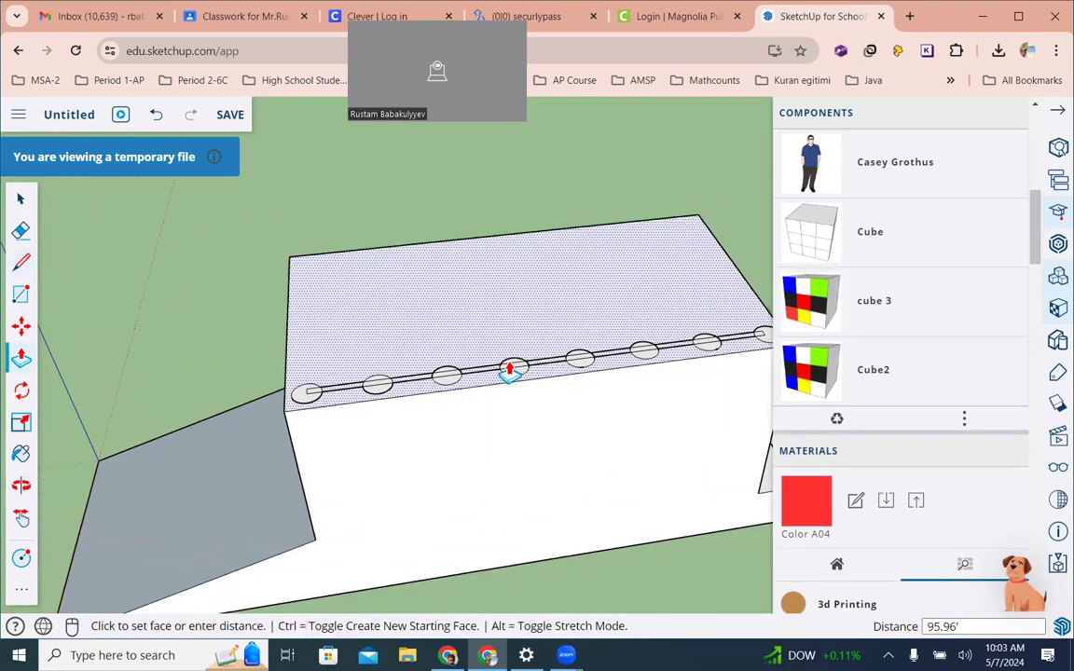
{"action": "left_click", "coordinate": [515, 400]}
{"action": "key", "text": "ctrl+z"}
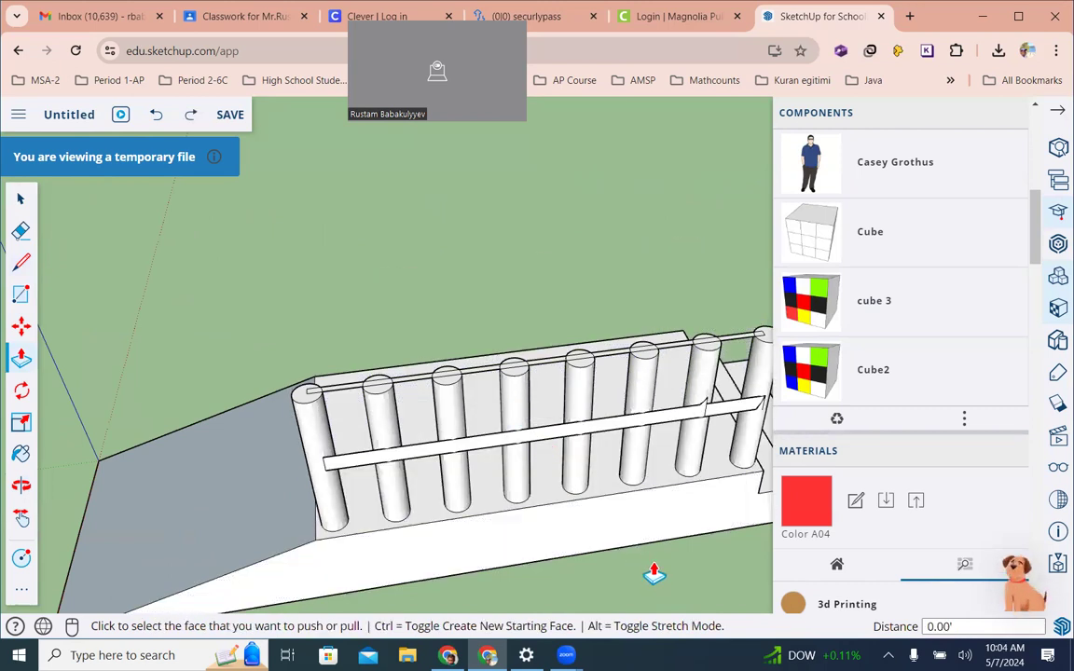
{"action": "key", "text": "o"}
{"action": "left_click_drag", "start_coordinate": [648, 574], "coordinate": [429, 448]}
{"action": "scroll", "coordinate": [393, 448], "scroll_direction": "down", "scroll_amount": 10}
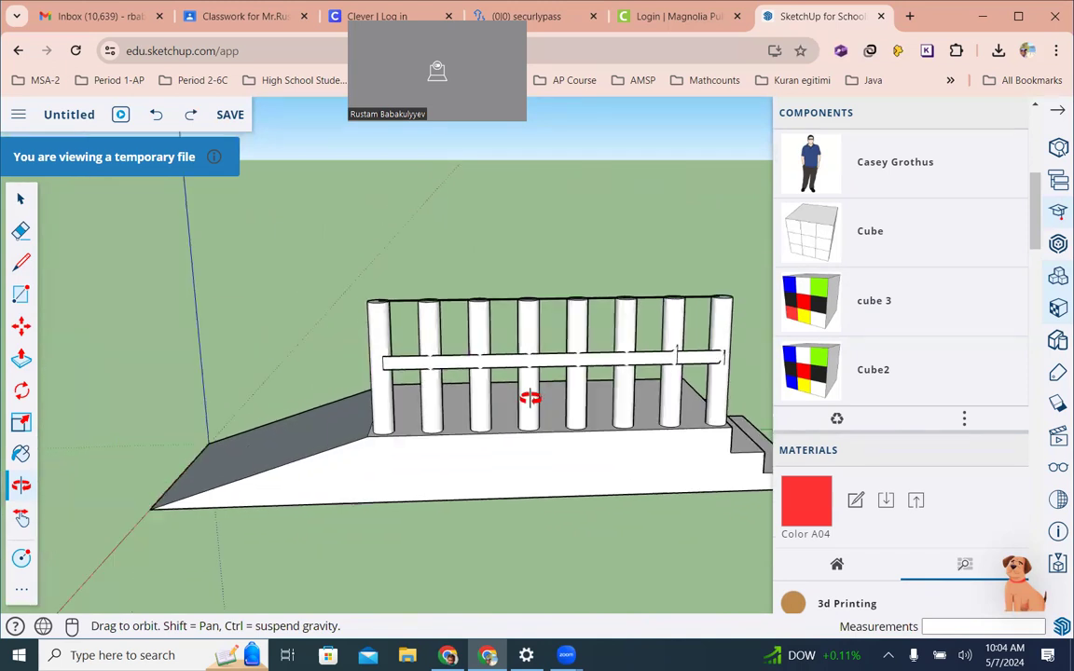
{"action": "scroll", "coordinate": [443, 455], "scroll_direction": "up", "scroll_amount": 5}
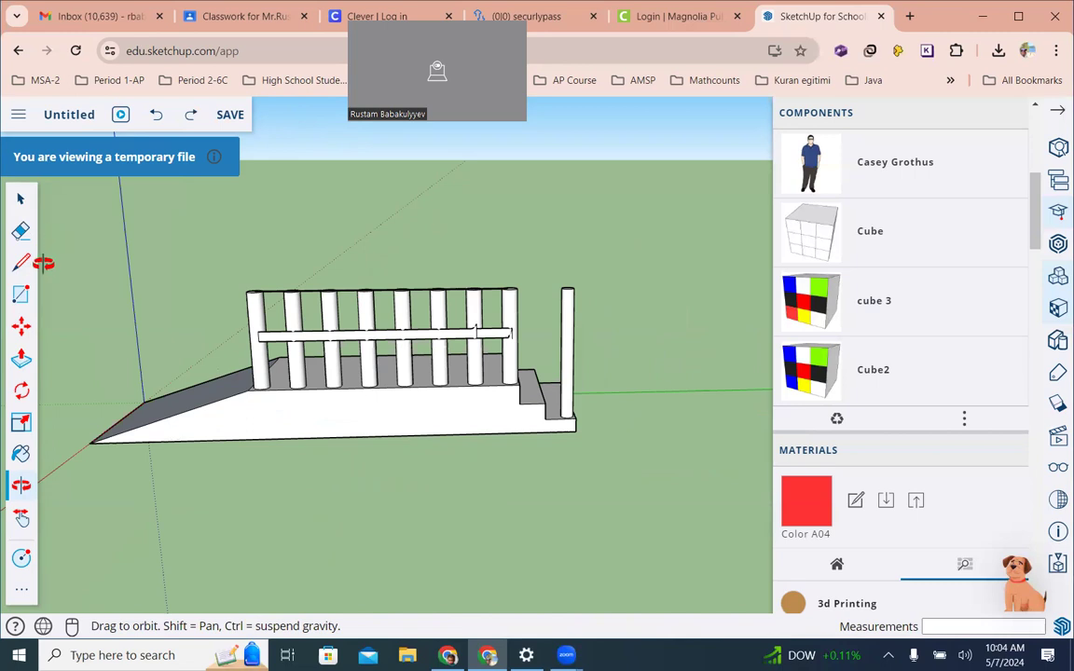
Select the entire ramp, stairs and fence and make it a component named msa2staircase.
{"action": "key", "text": "space"}
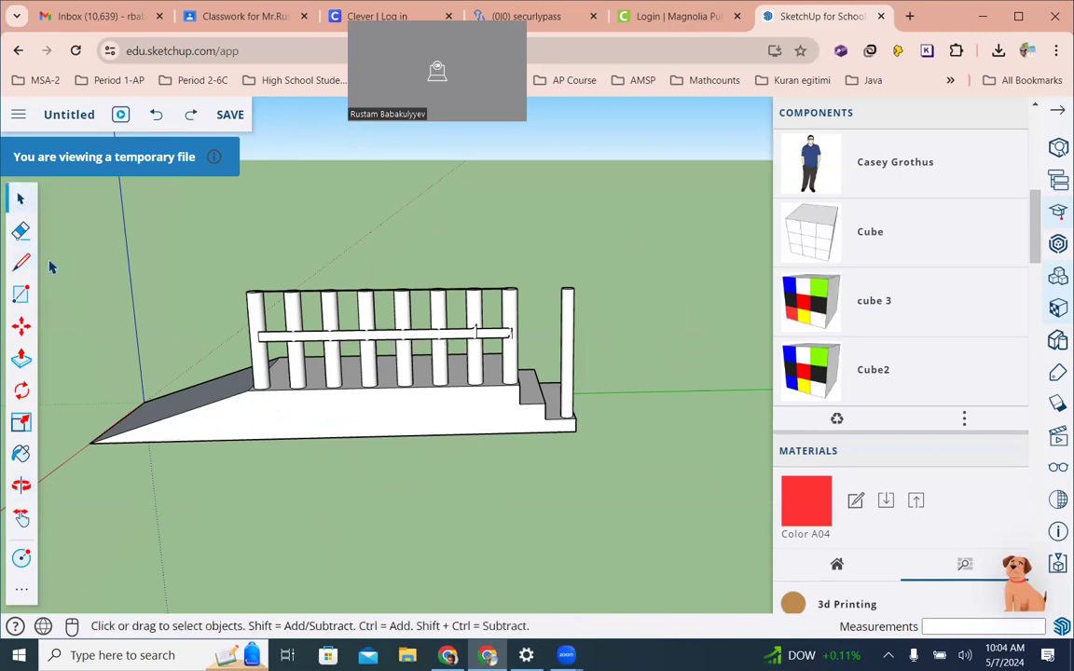
{"action": "mouse_move", "coordinate": [41, 232]}
{"action": "left_mouse_down"}
{"action": "mouse_move", "coordinate": [327, 455]}
{"action": "mouse_move", "coordinate": [667, 466]}
{"action": "mouse_move", "coordinate": [598, 455]}
{"action": "left_mouse_up"}
{"action": "right_click", "coordinate": [400, 408]}
{"action": "mouse_move", "coordinate": [398, 407]}
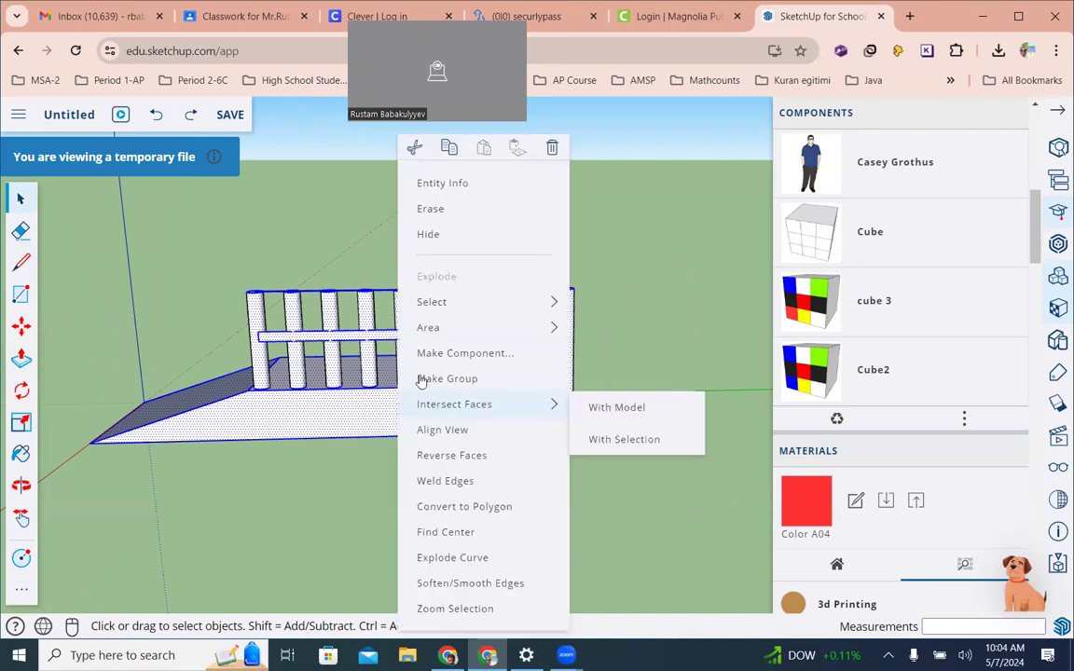
{"action": "left_click", "coordinate": [444, 355]}
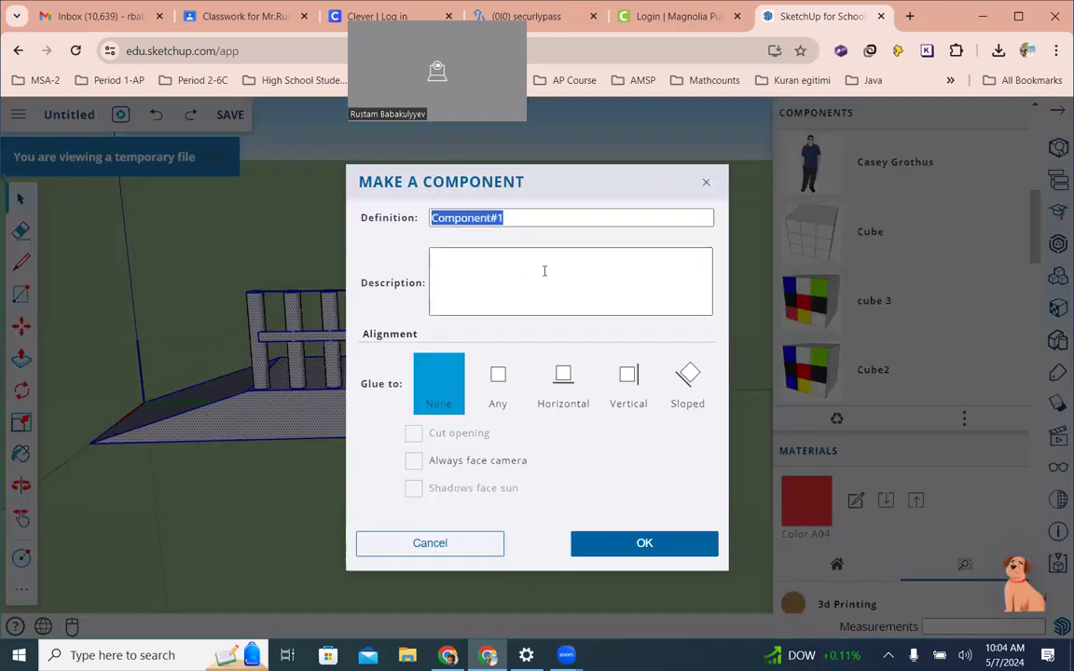
{"action": "type", "text": "msa2staircase"}
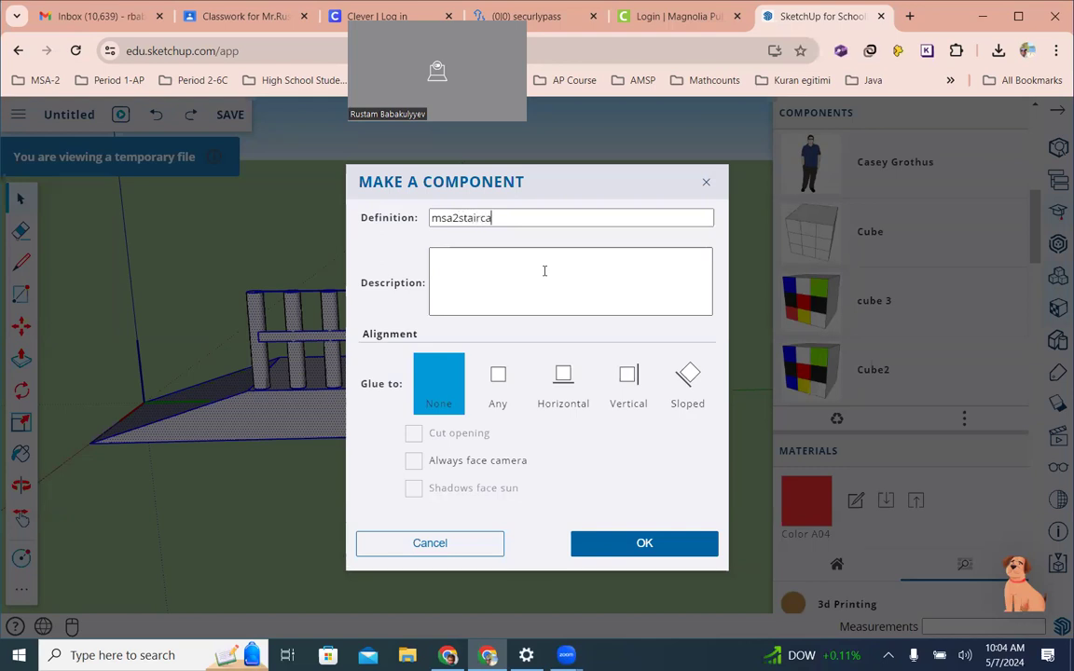
{"action": "key", "text": "Return"}
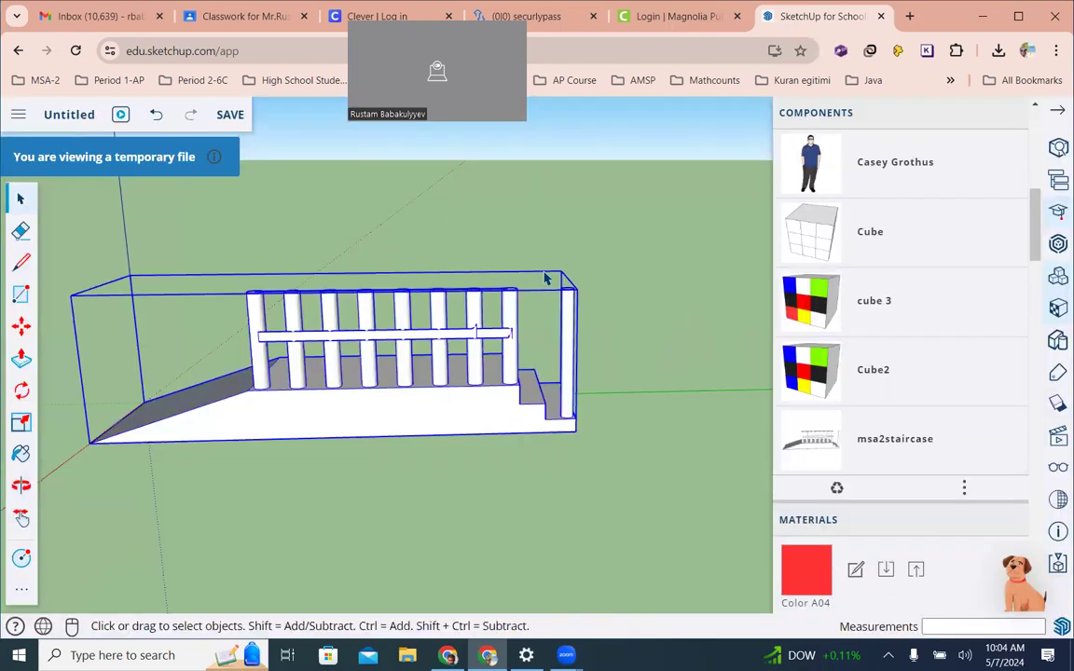
{"action": "scroll", "coordinate": [326, 475], "scroll_direction": "down", "scroll_amount": 3}
{"action": "left_click", "coordinate": [274, 548]}
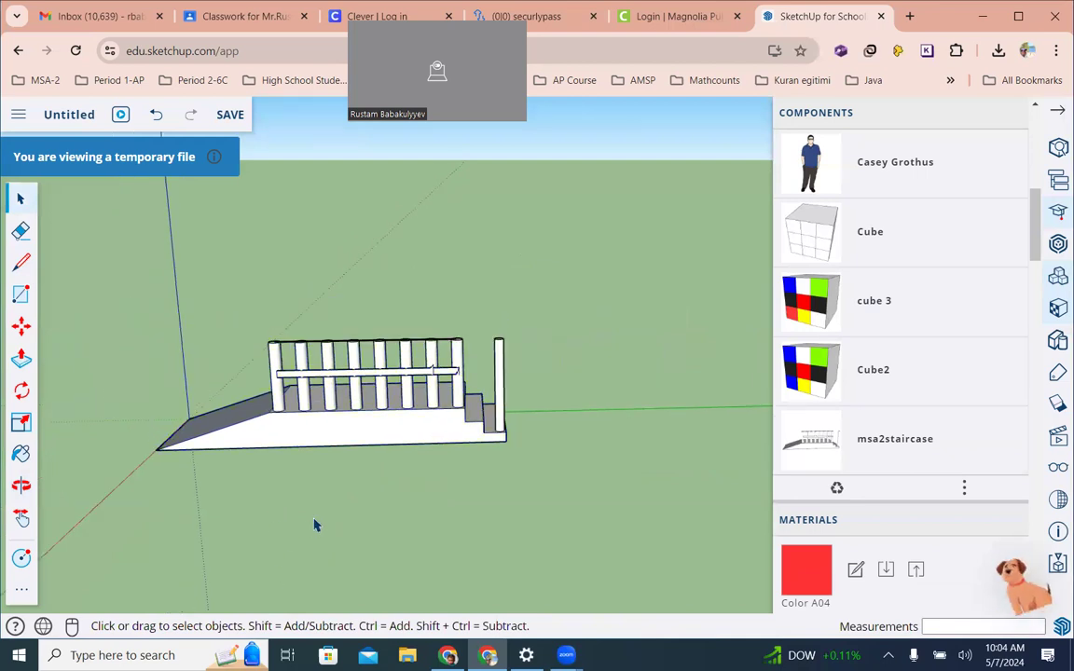
Delete the staircase, then place msa2staircase from Components near the axes origin.
{"action": "left_click", "coordinate": [427, 413]}
{"action": "key", "text": "Delete"}
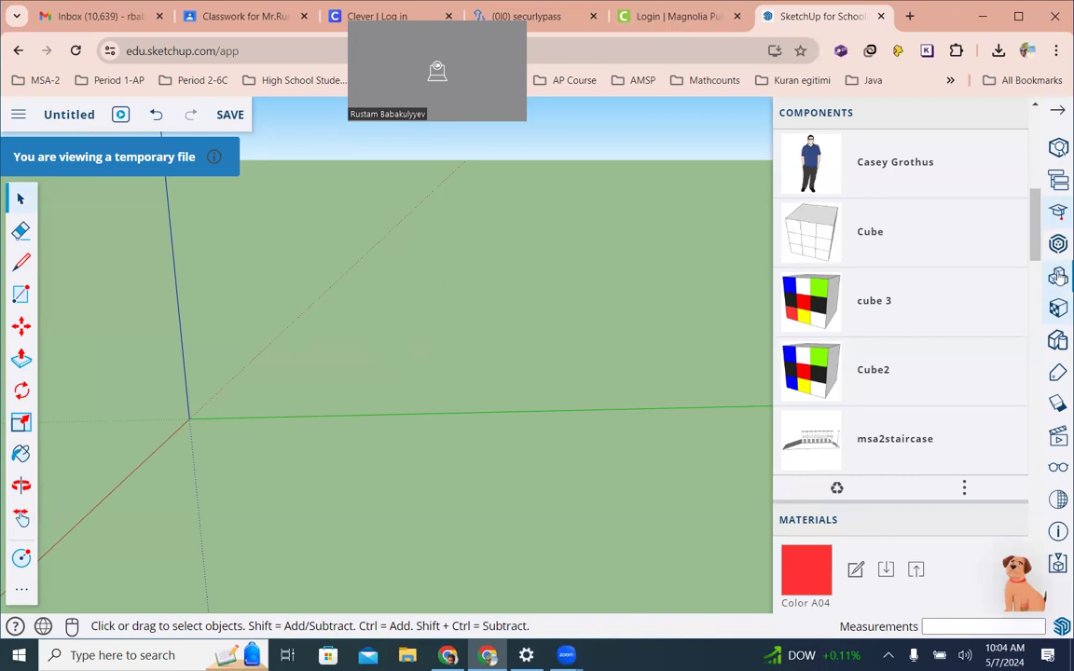
{"action": "scroll", "coordinate": [886, 456], "scroll_direction": "down", "scroll_amount": 3}
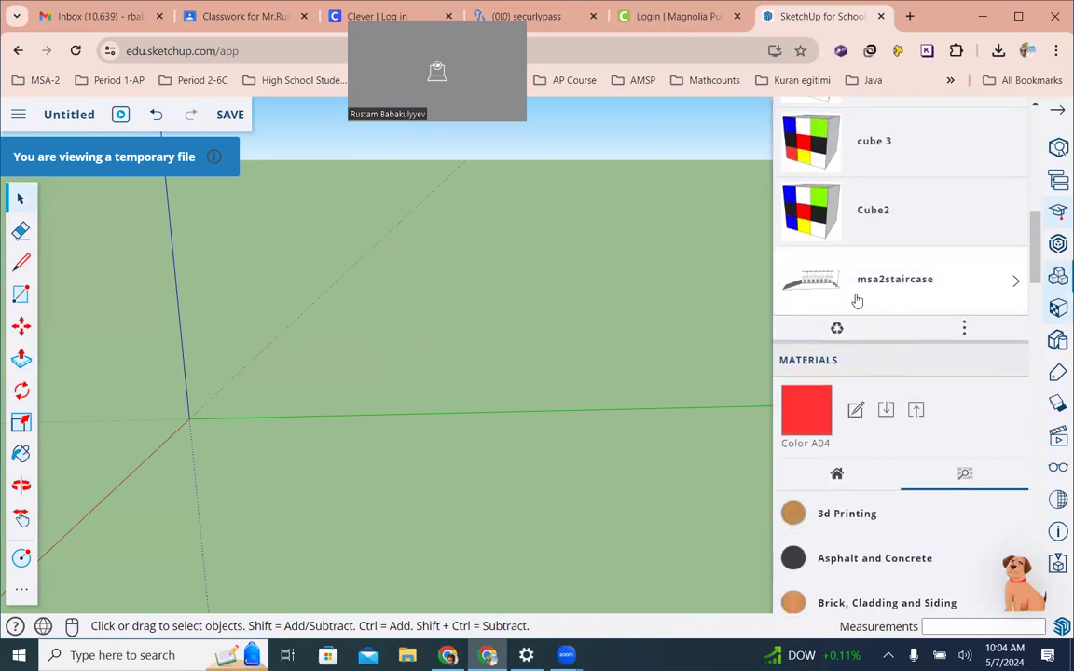
{"action": "left_click", "coordinate": [892, 286]}
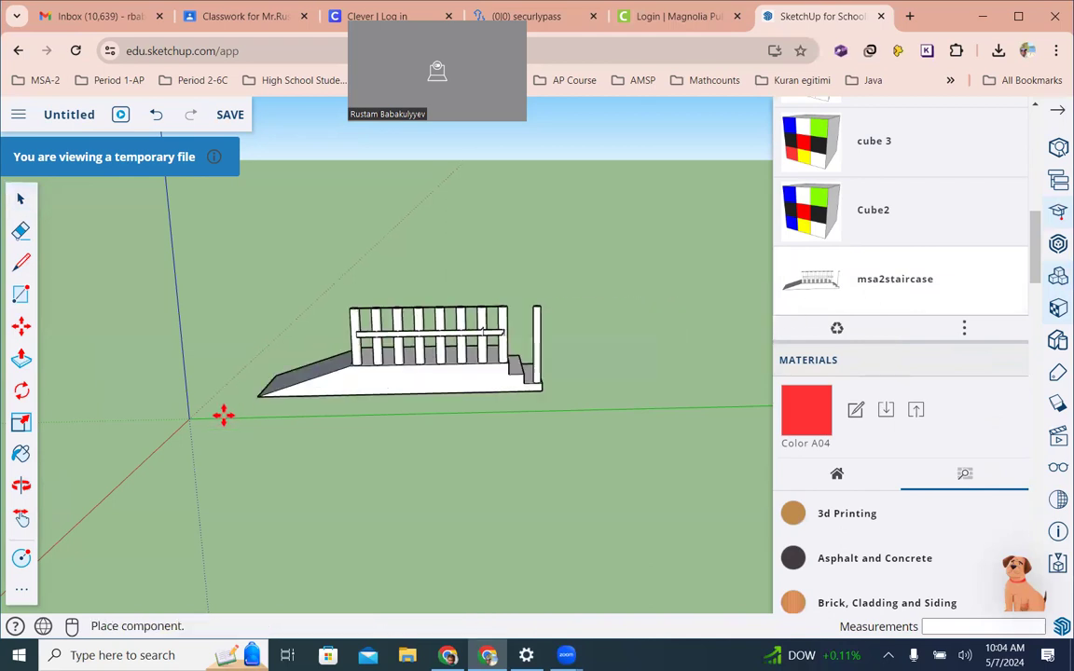
{"action": "left_click", "coordinate": [144, 436]}
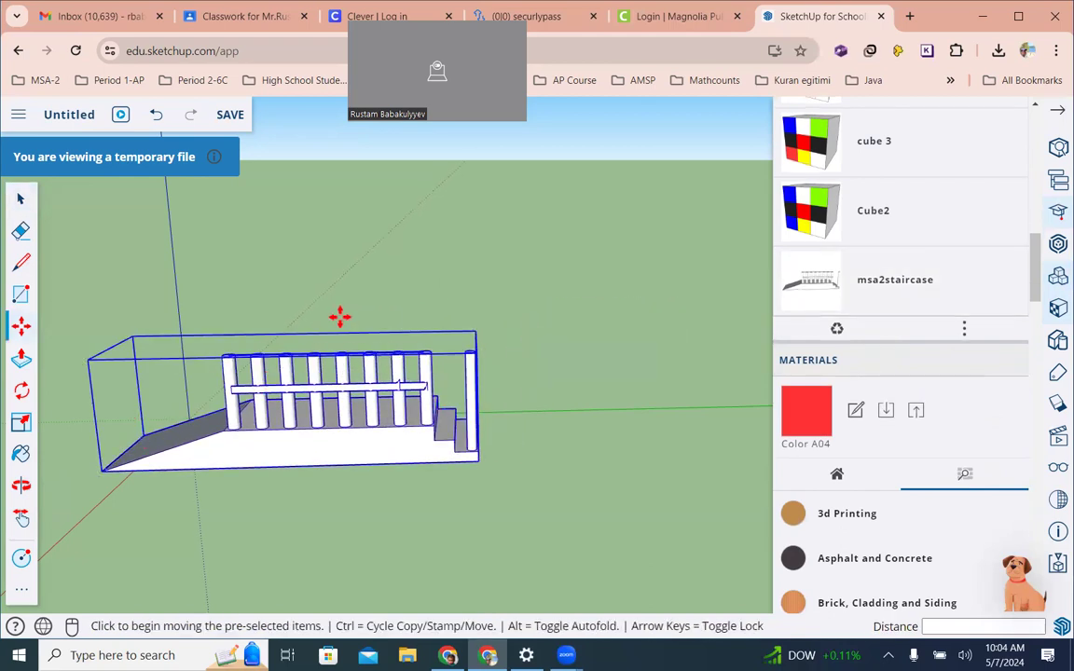